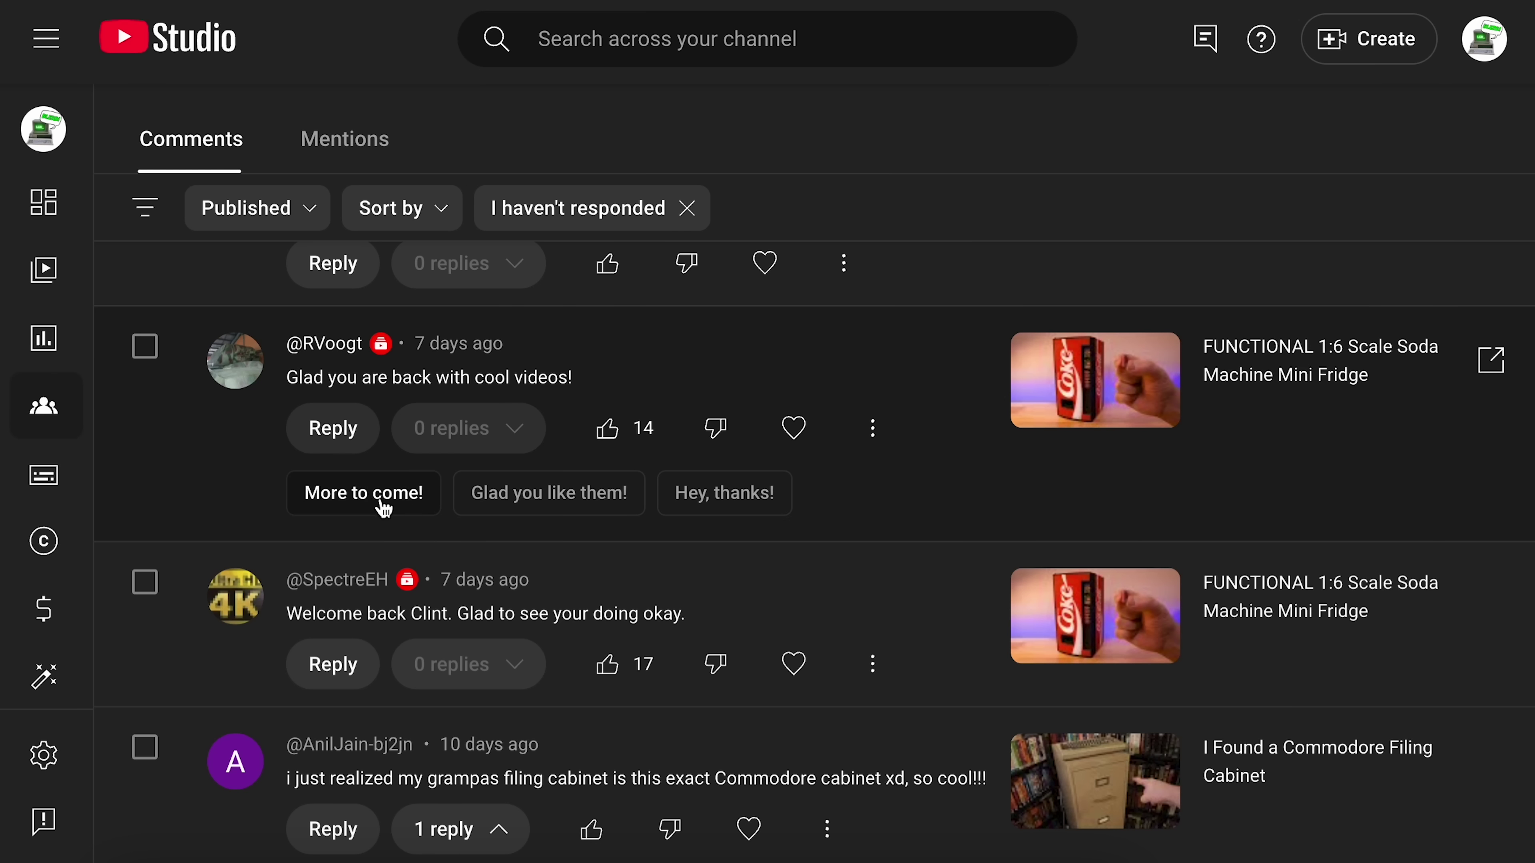
Try and discard the 'More to come!', 'Glad you like them!' and 'Hey, thanks!' suggested replies.
left_click(353, 503)
left_click(708, 598)
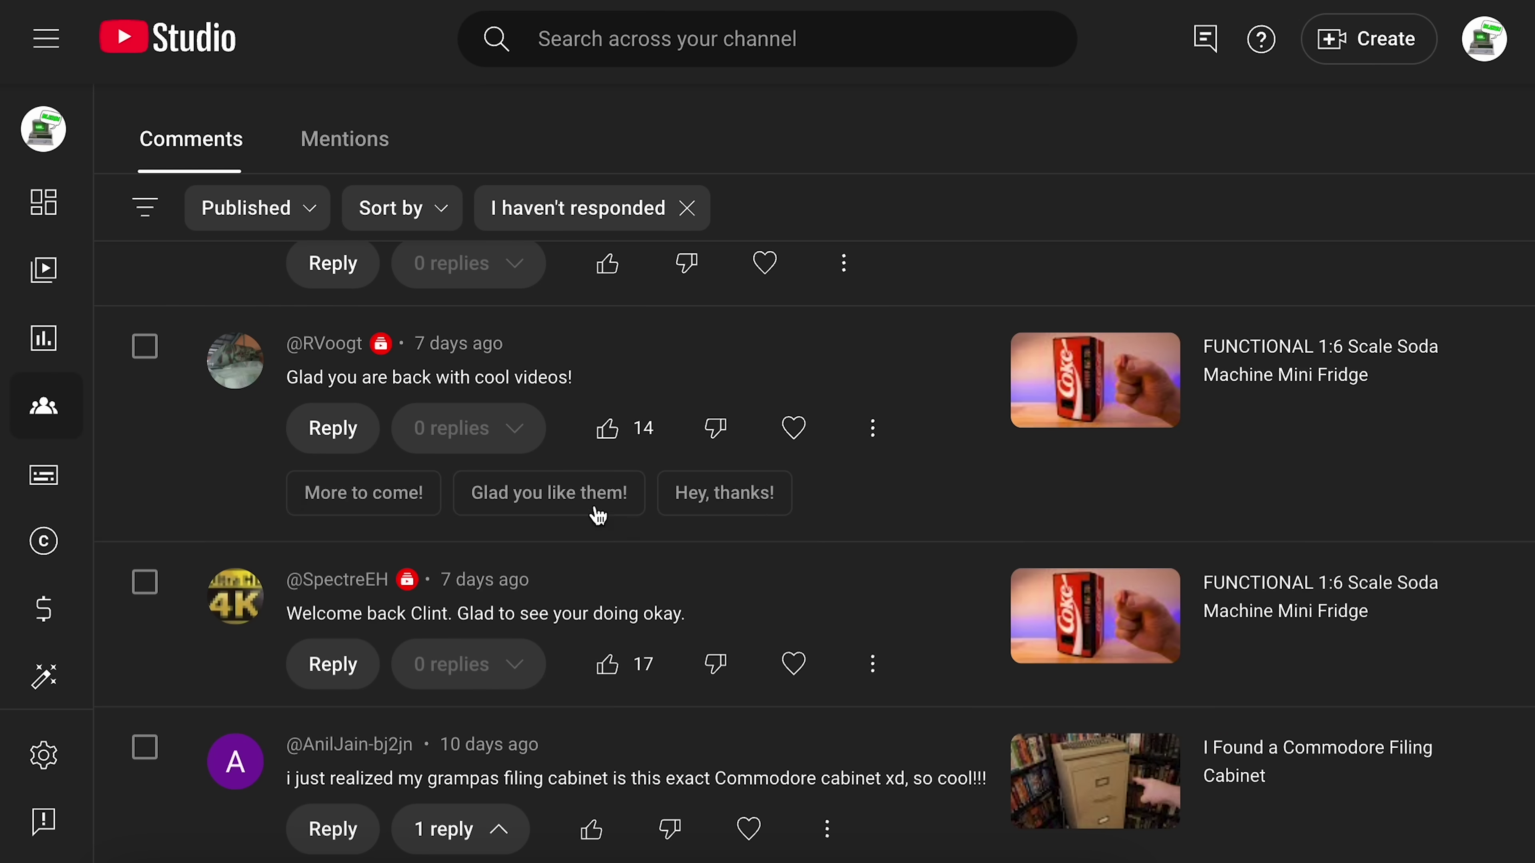
left_click(604, 512)
left_click(747, 589)
left_click(724, 502)
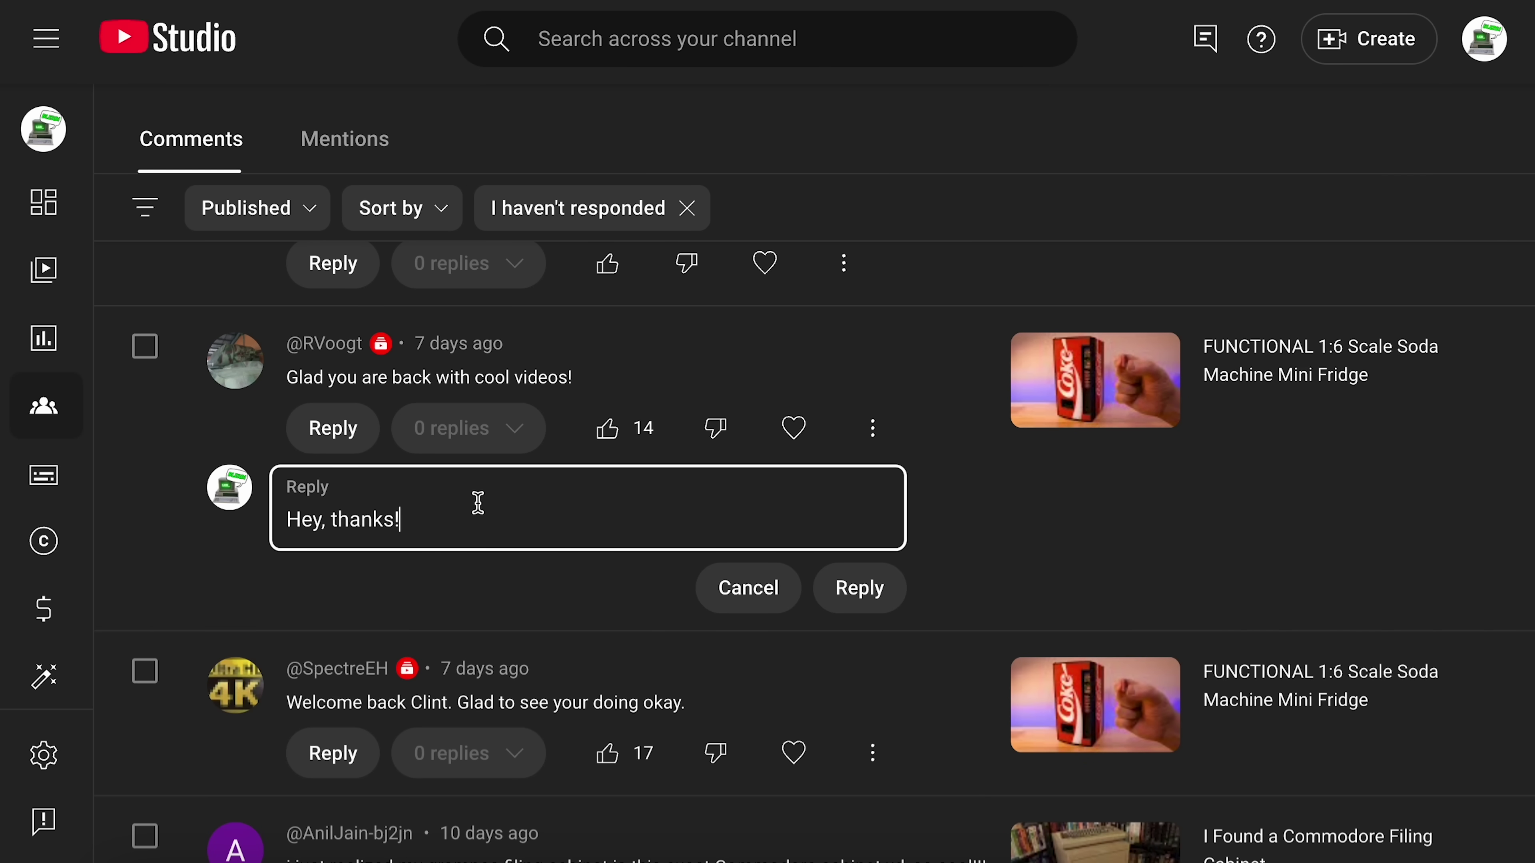
left_click(781, 590)
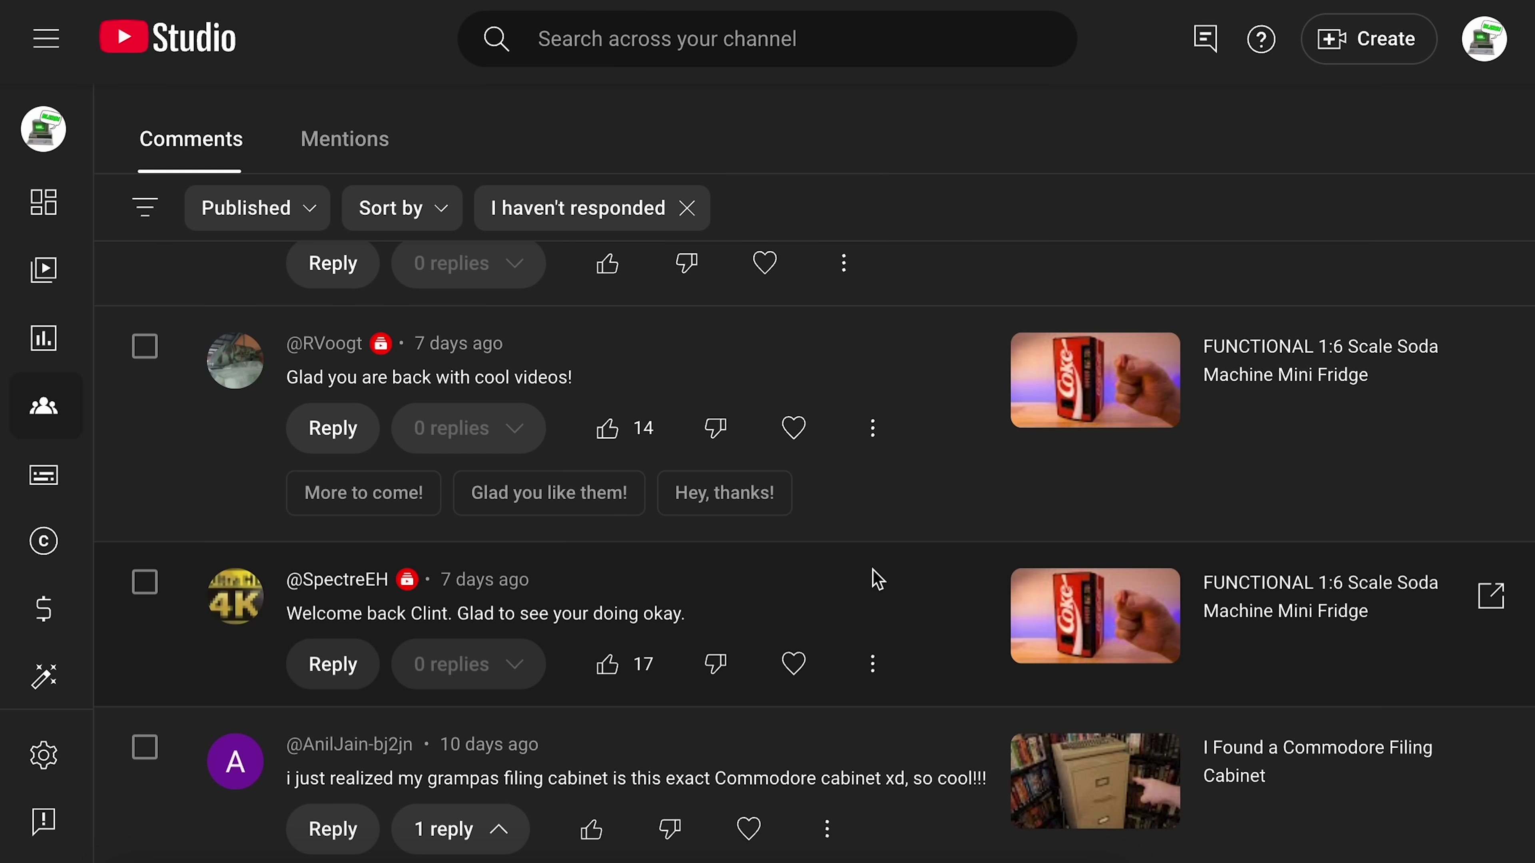
Scroll up to the missed-posts comment and preview, then discard, the sticking-around suggestion.
scroll(911, 523, "up", 2)
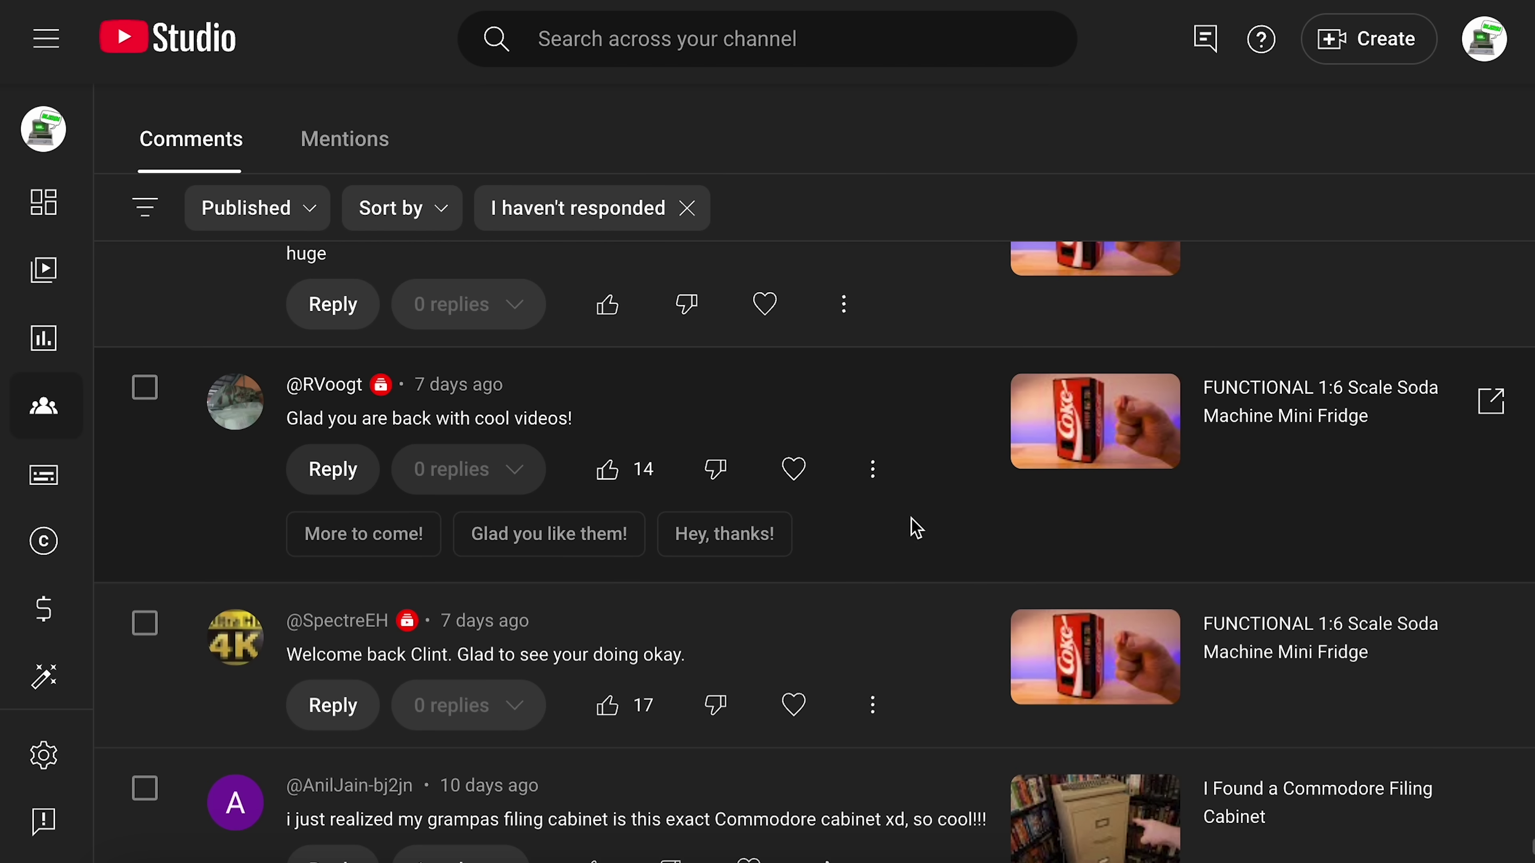
scroll(915, 526, "up", 5)
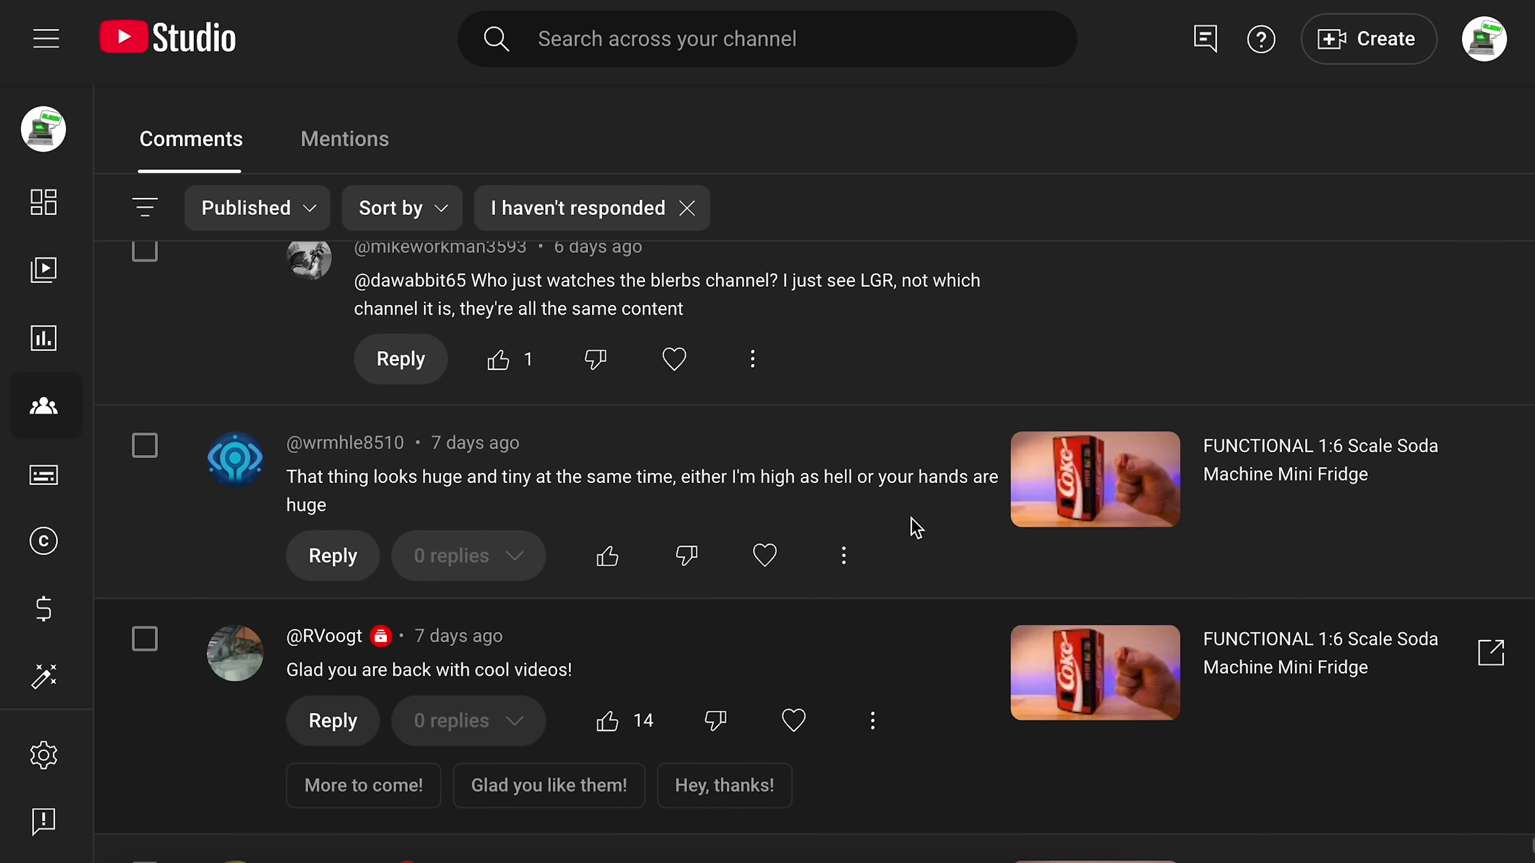
scroll(915, 526, "up", 10)
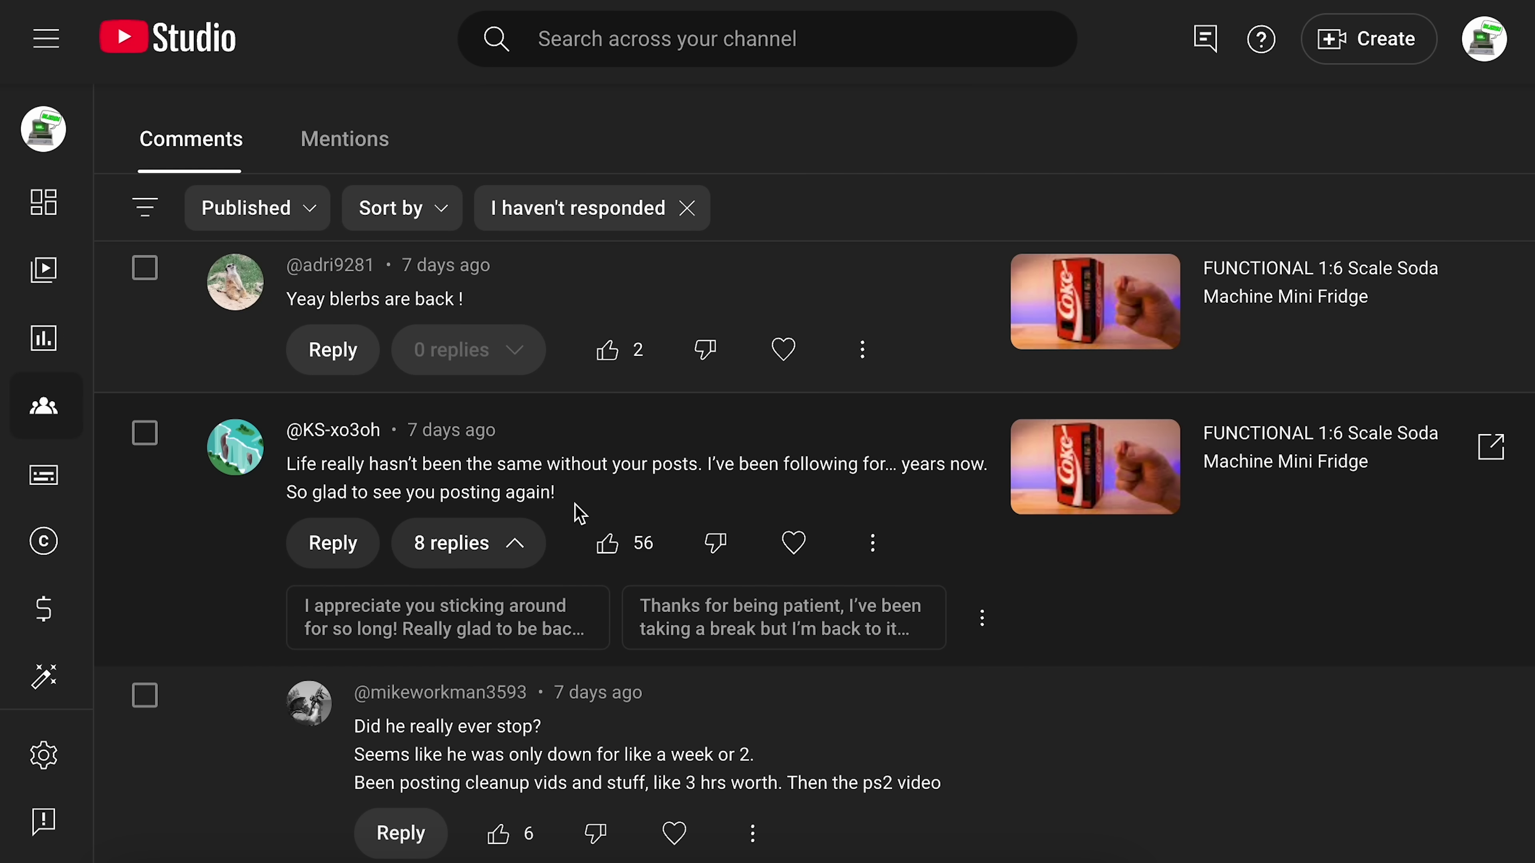
left_click(523, 626)
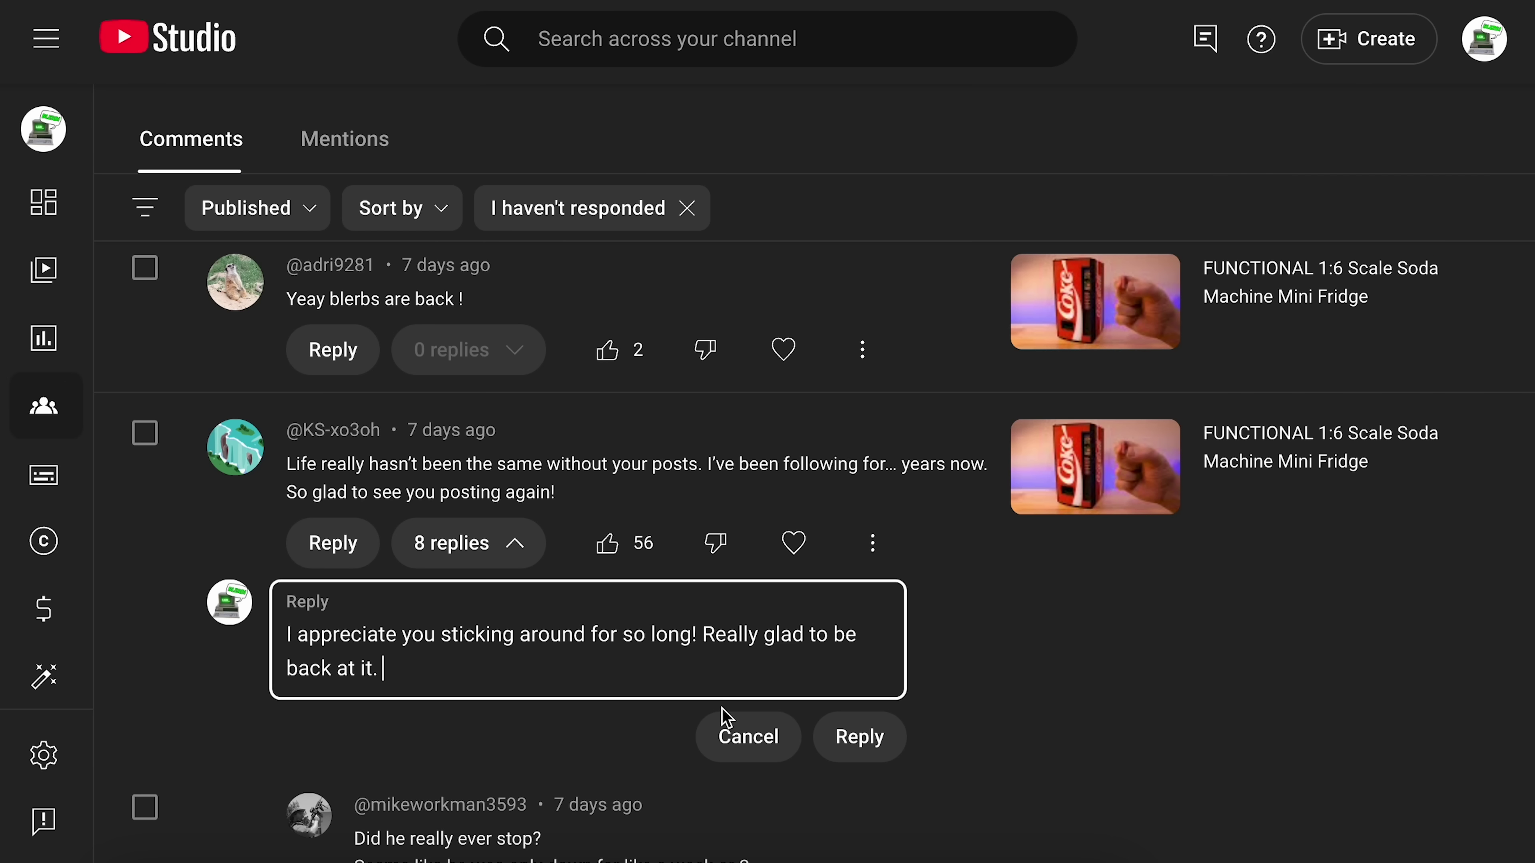
left_click(747, 735)
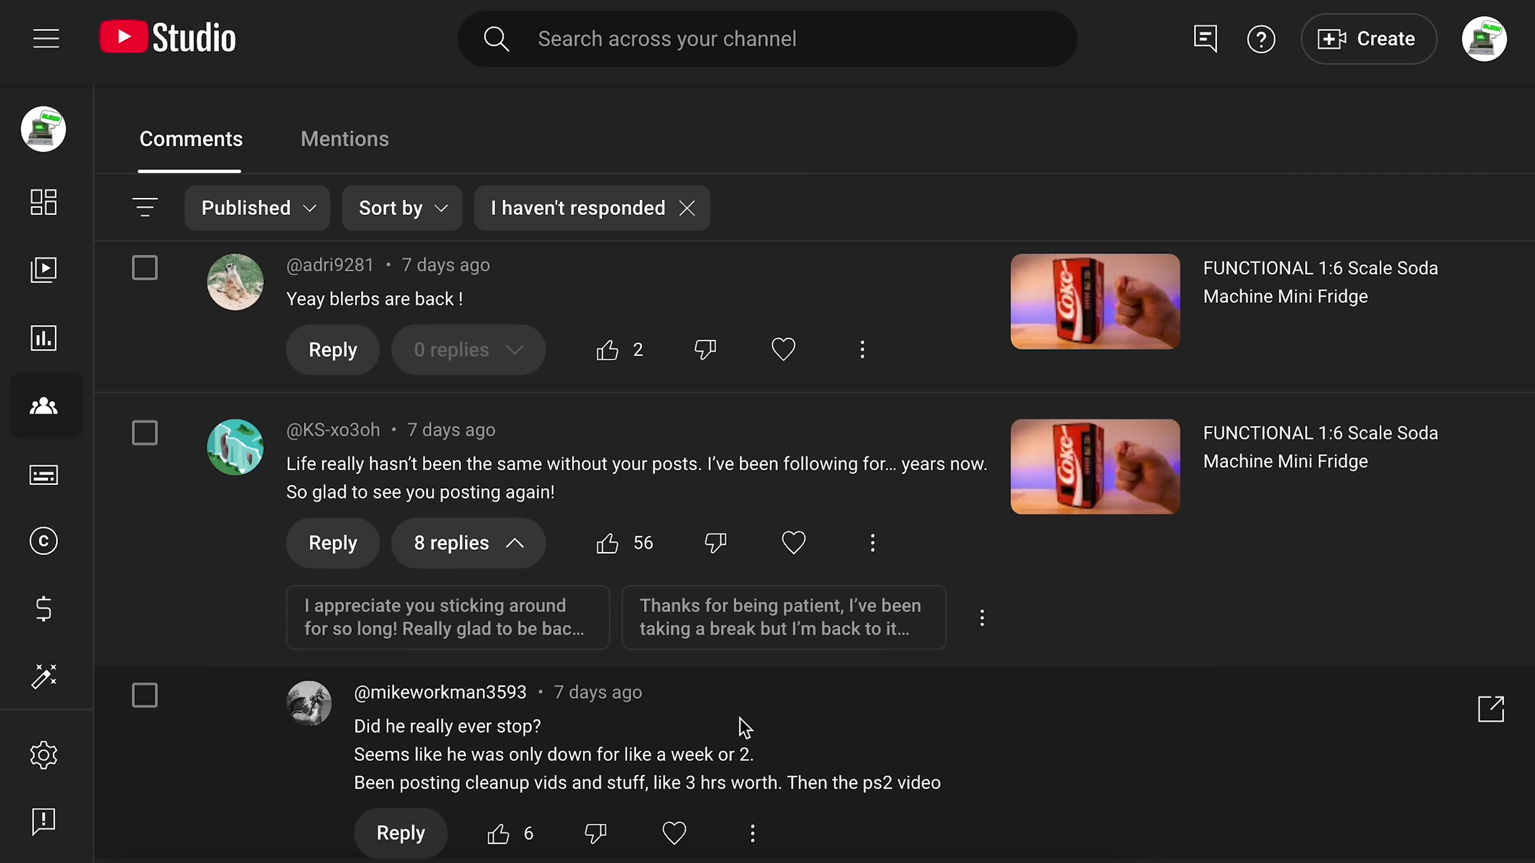
Post the 'Thanks for being patient…' suggested reply on that comment.
left_click(785, 633)
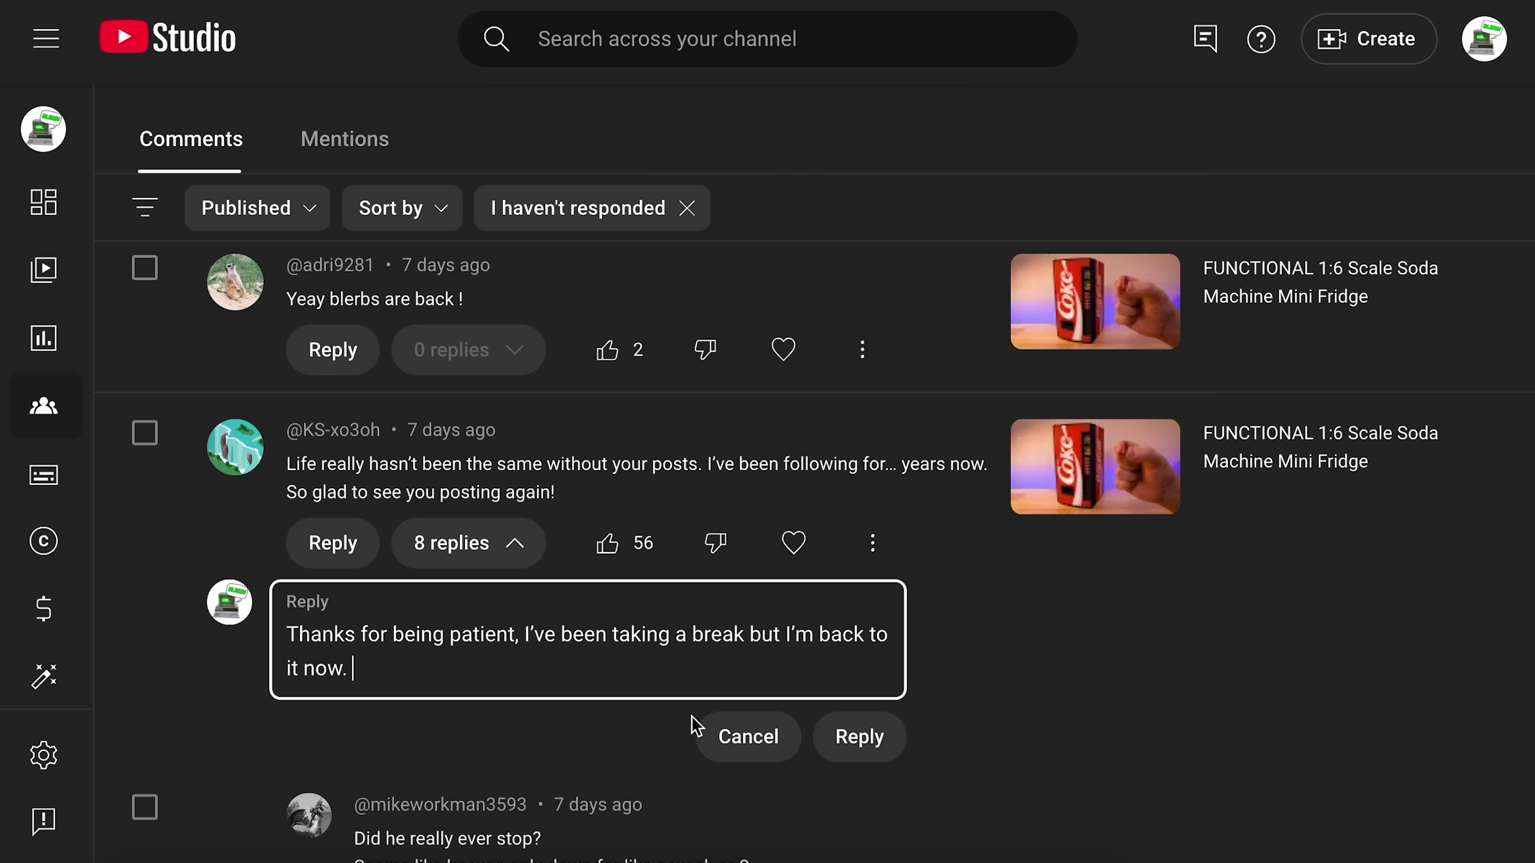
left_click(891, 744)
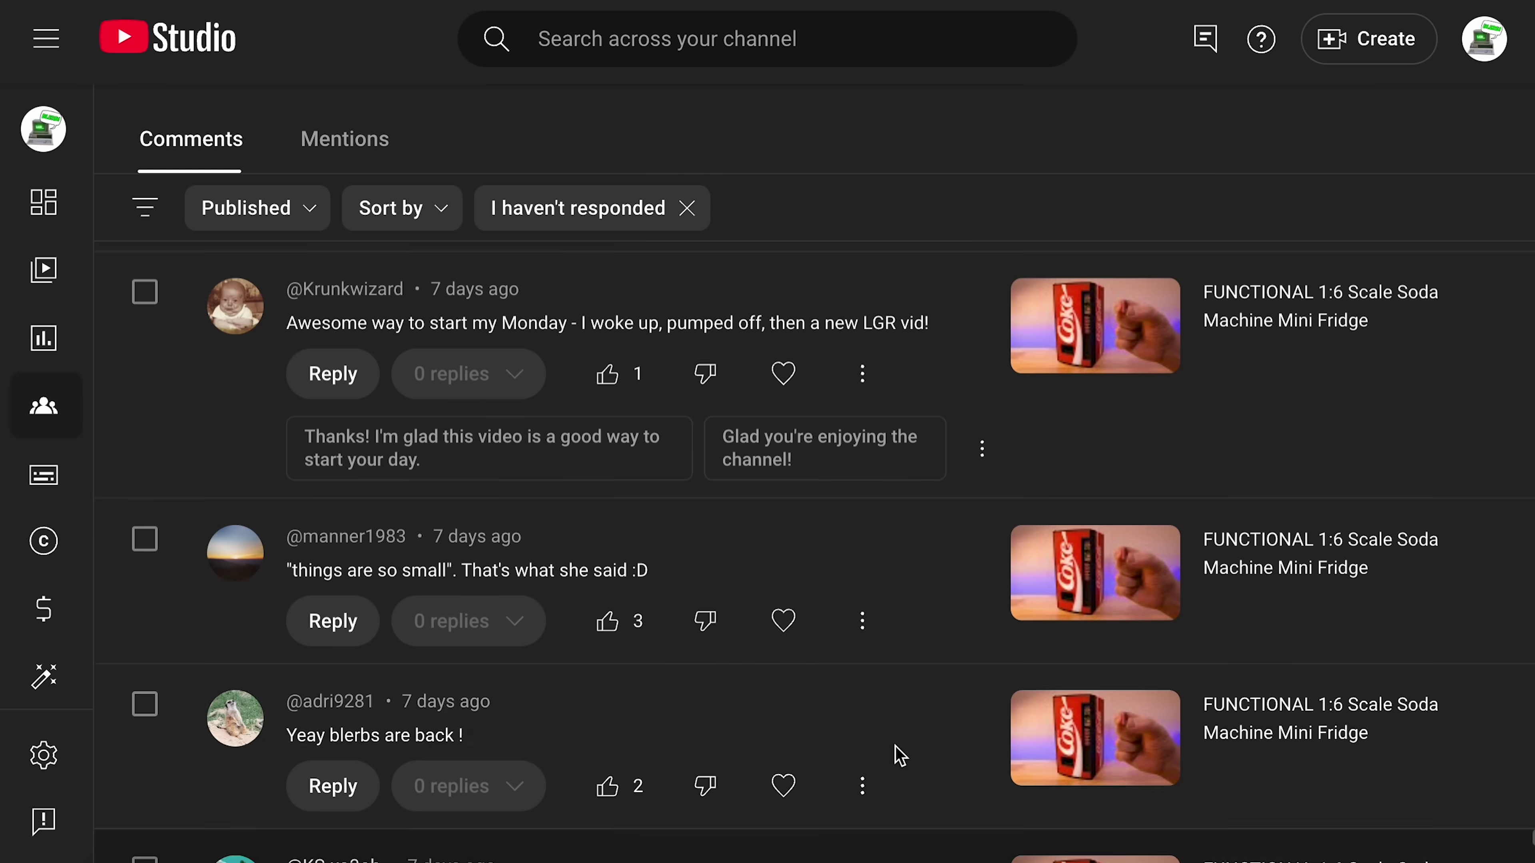
scroll(900, 756, "up", 5)
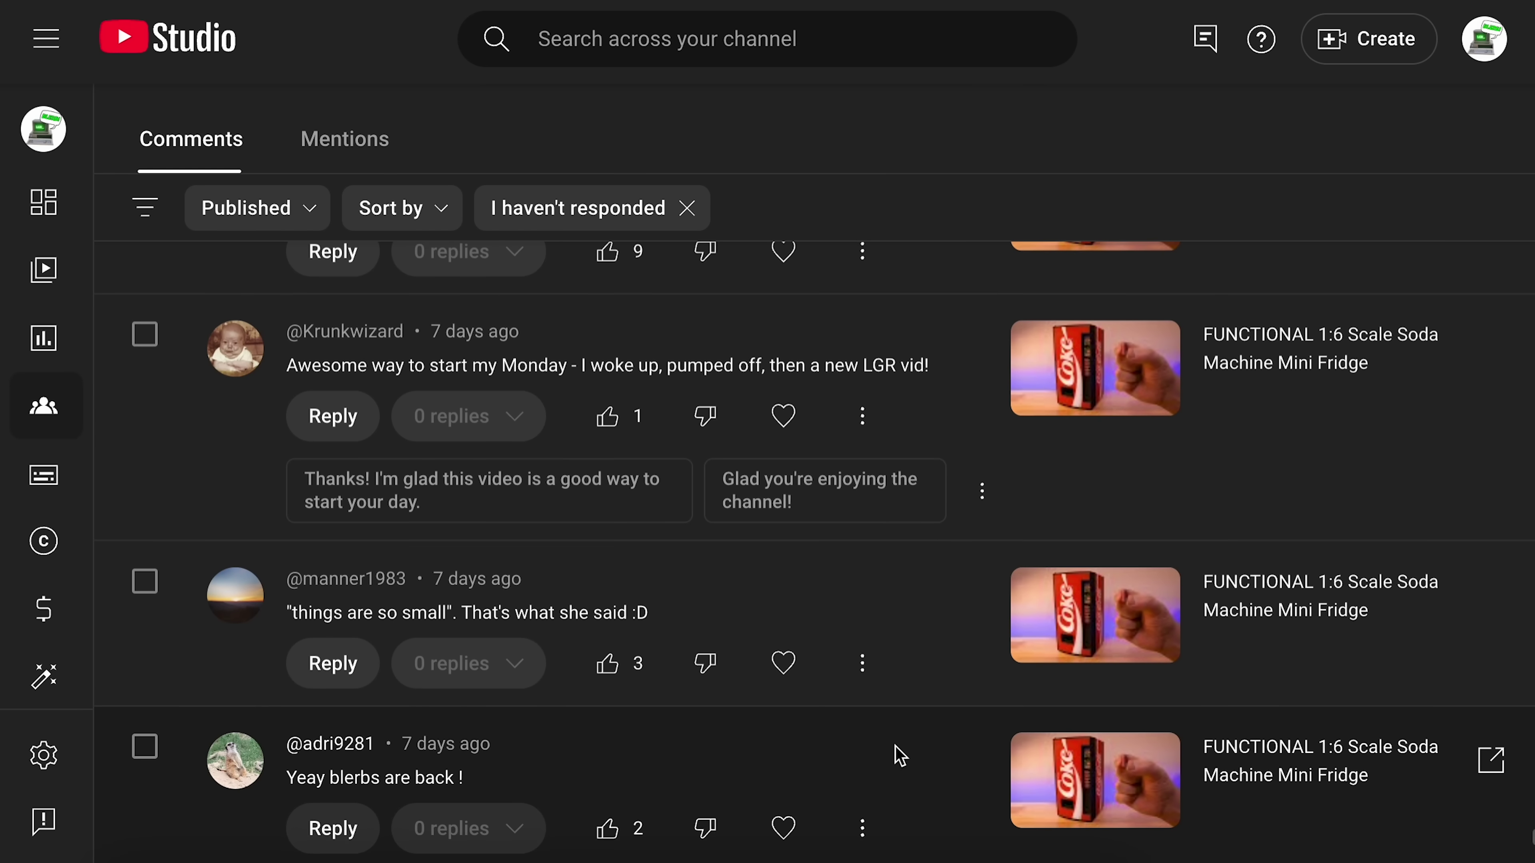
scroll(900, 756, "up", 10)
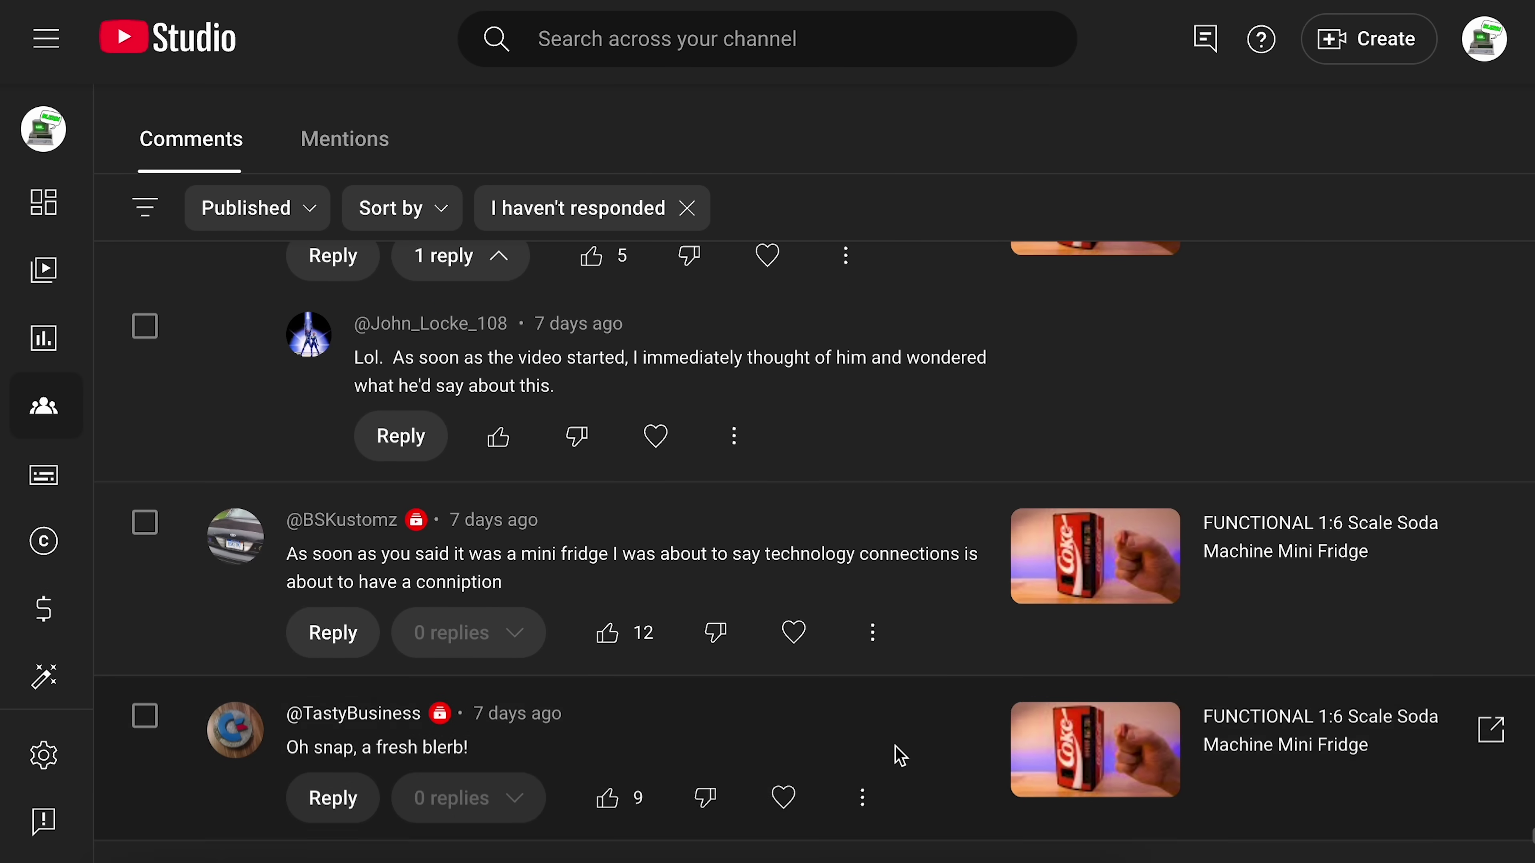
scroll(896, 749, "up", 10)
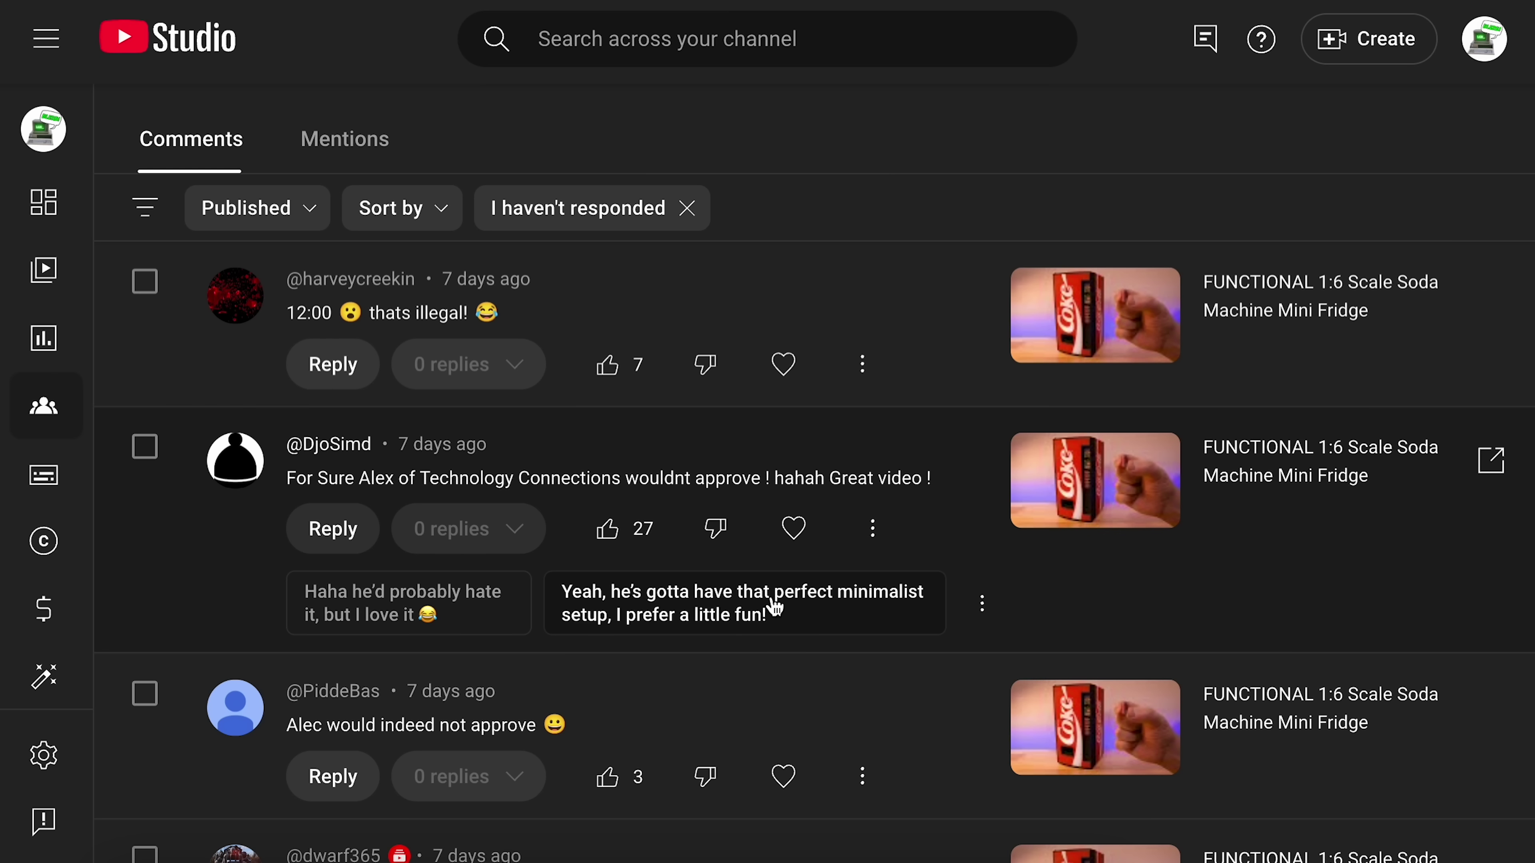
Preview and discard the second suggested reply on the house-situation comment.
scroll(884, 782, "down", 10)
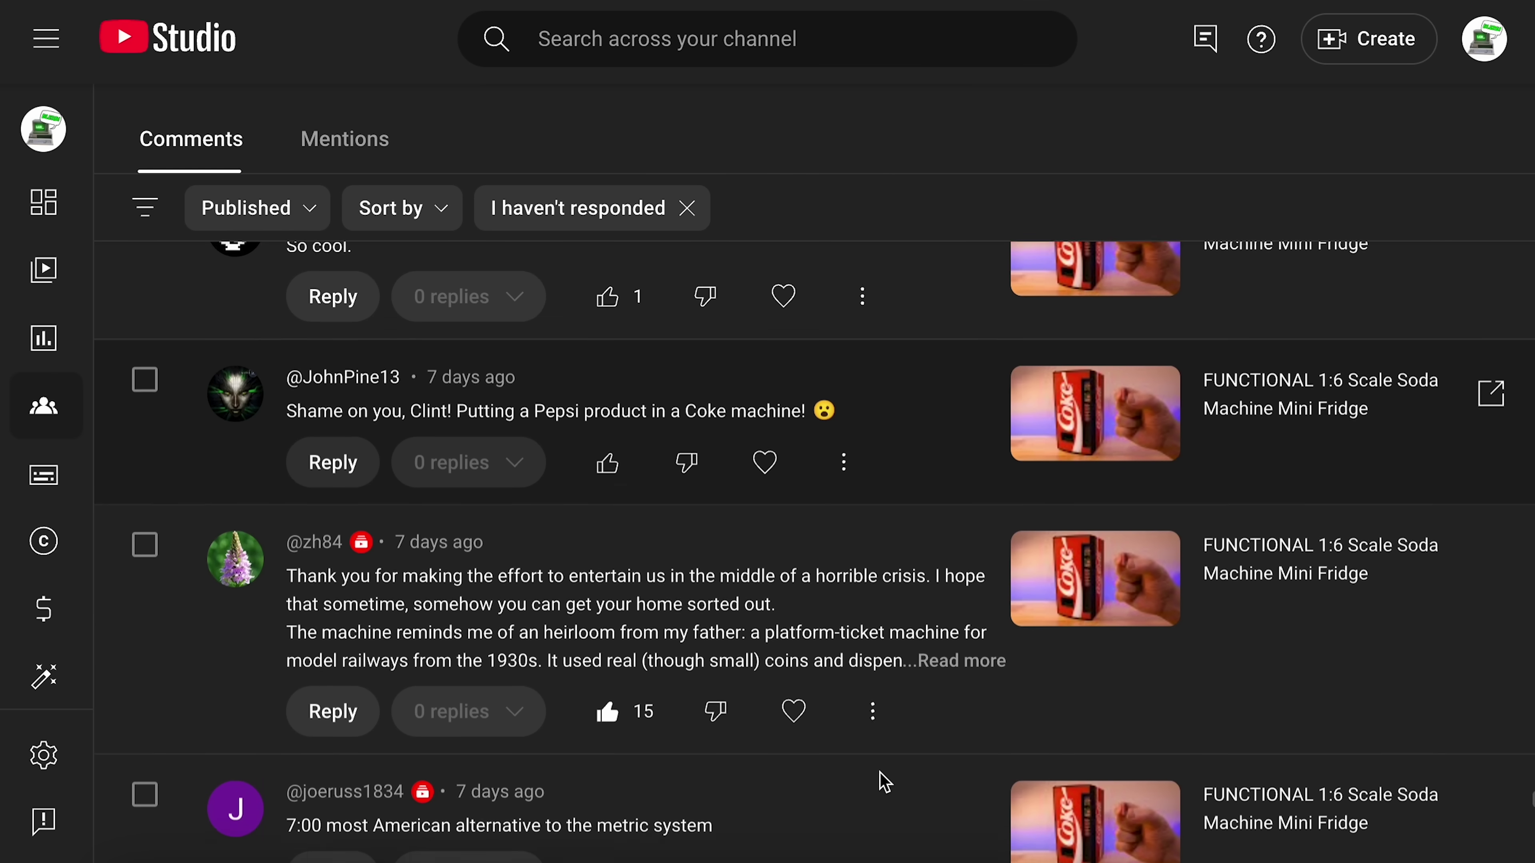
scroll(884, 782, "up", 6)
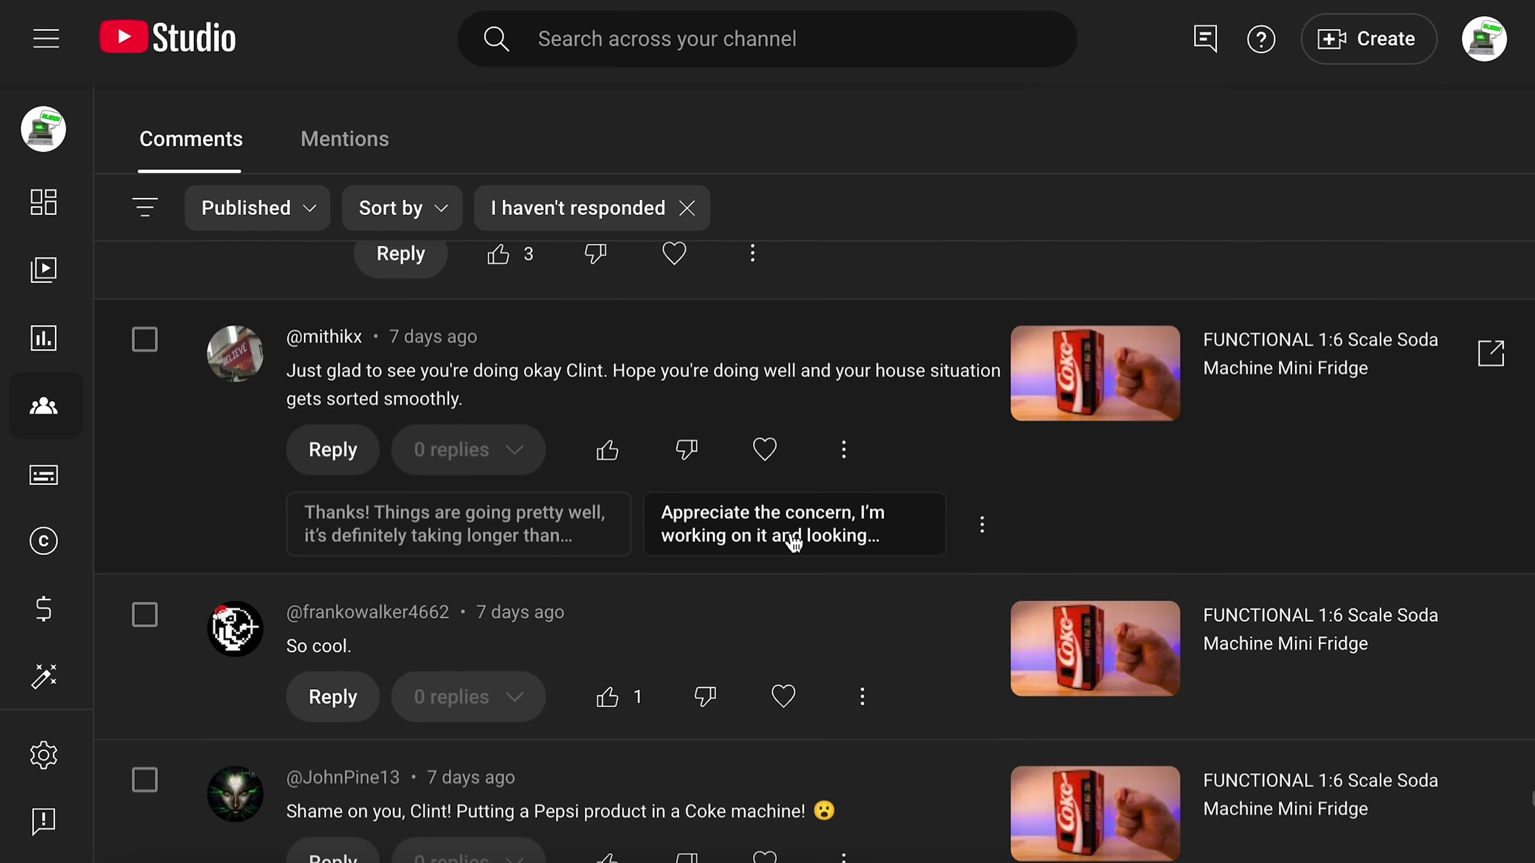
left_click(793, 543)
left_click(757, 641)
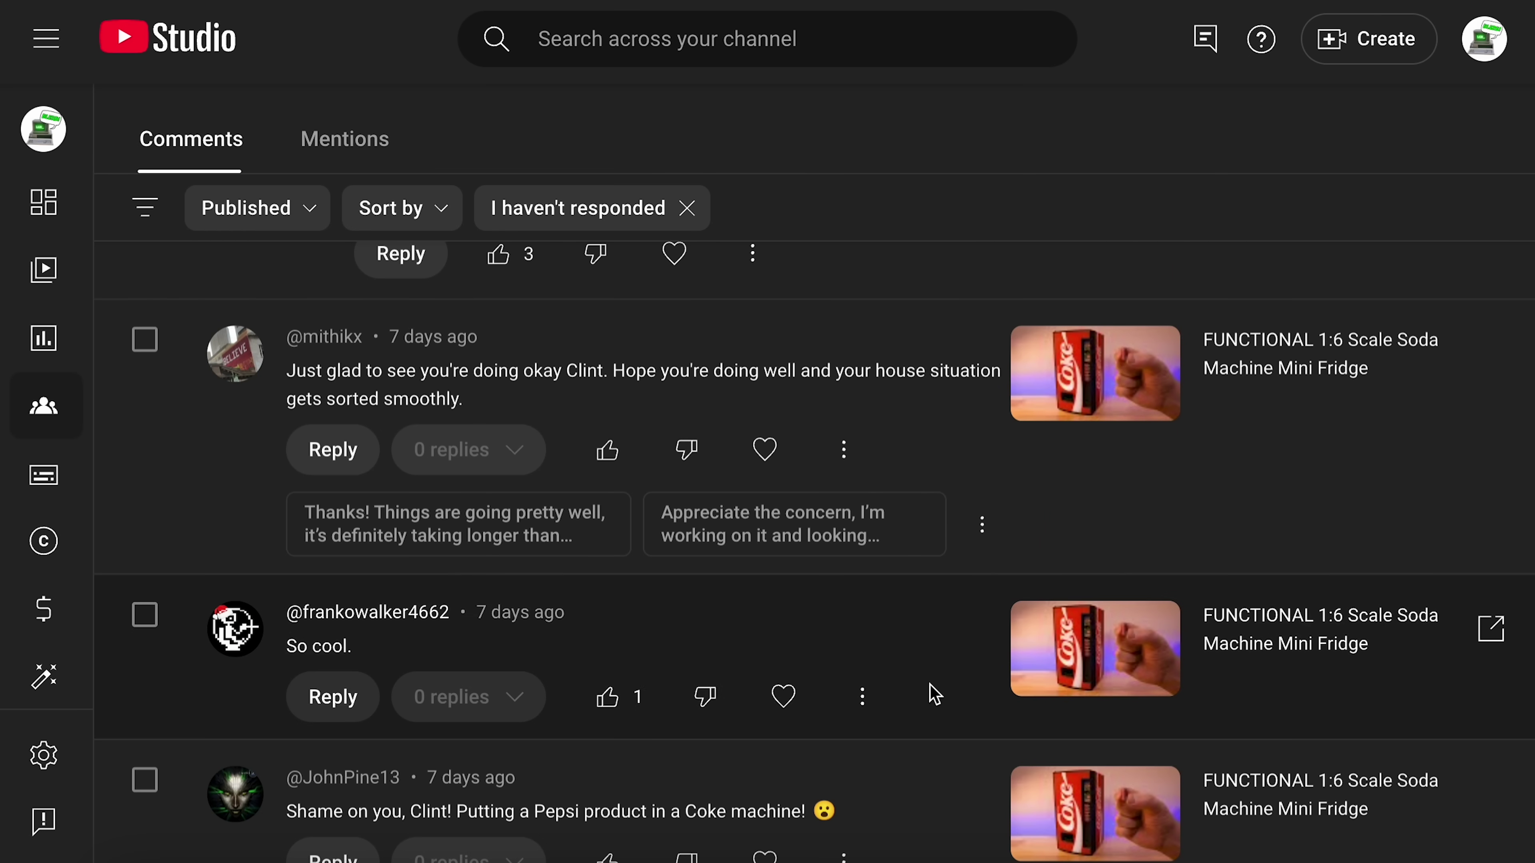
scroll(935, 695, "up", 2)
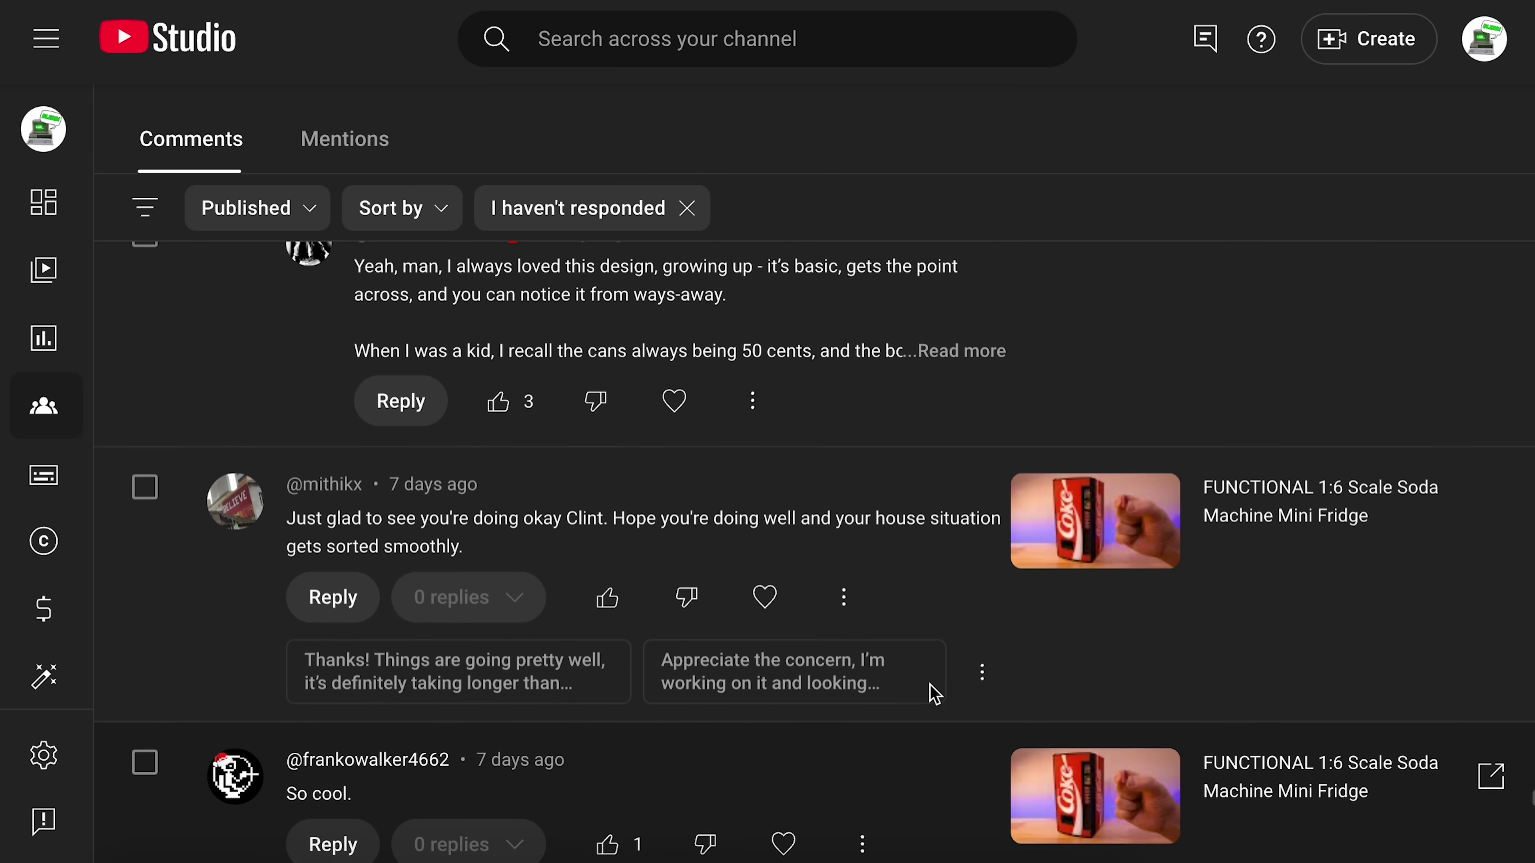
scroll(907, 687, "down", 10)
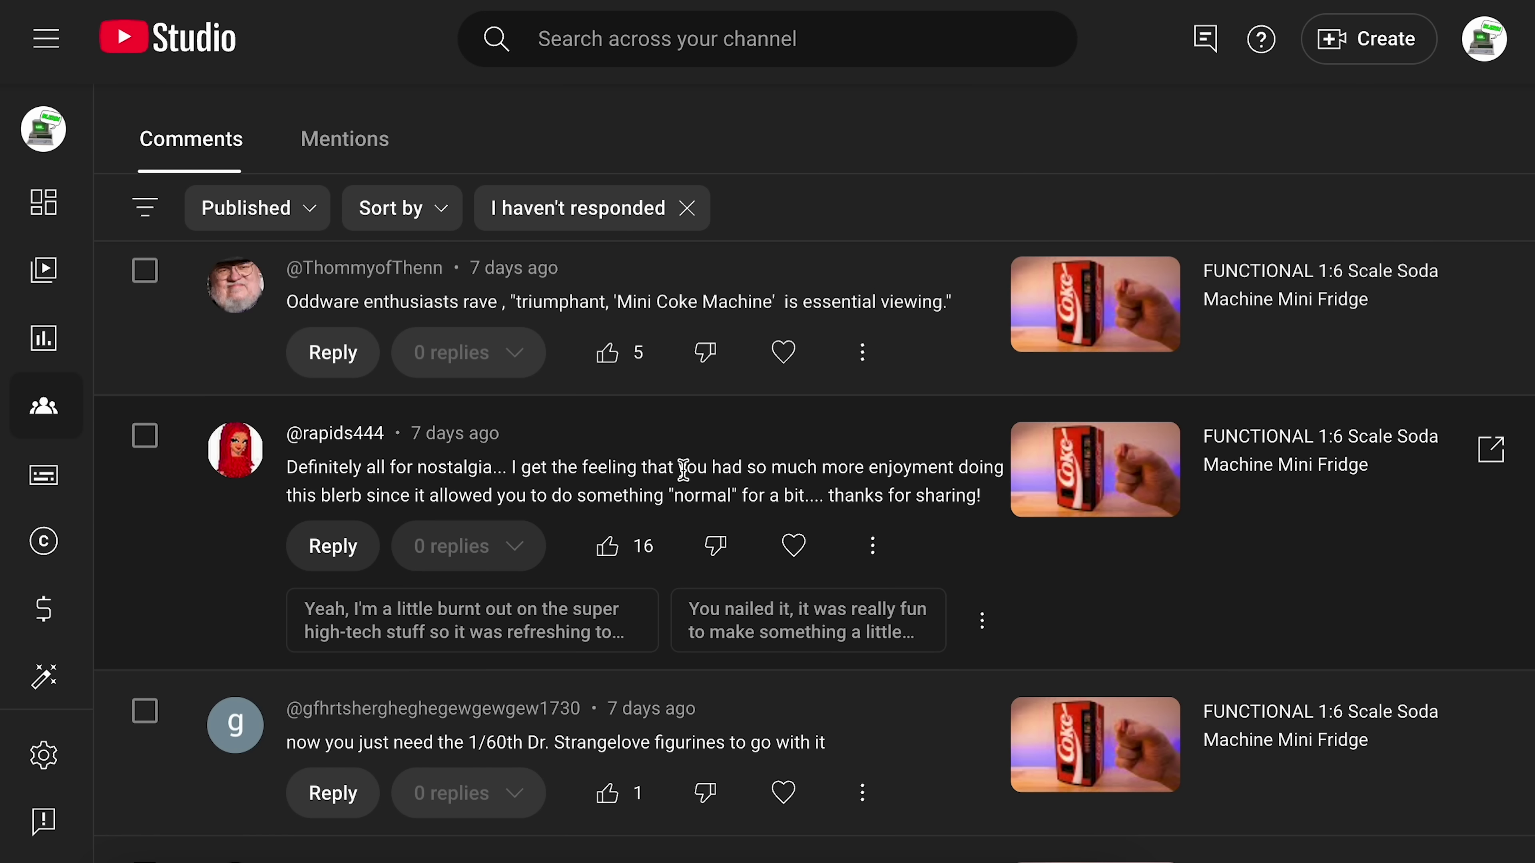
Draft the 'Yeah, I'm a little burnt out…' reply, discard it, then reopen and post it.
left_click(538, 613)
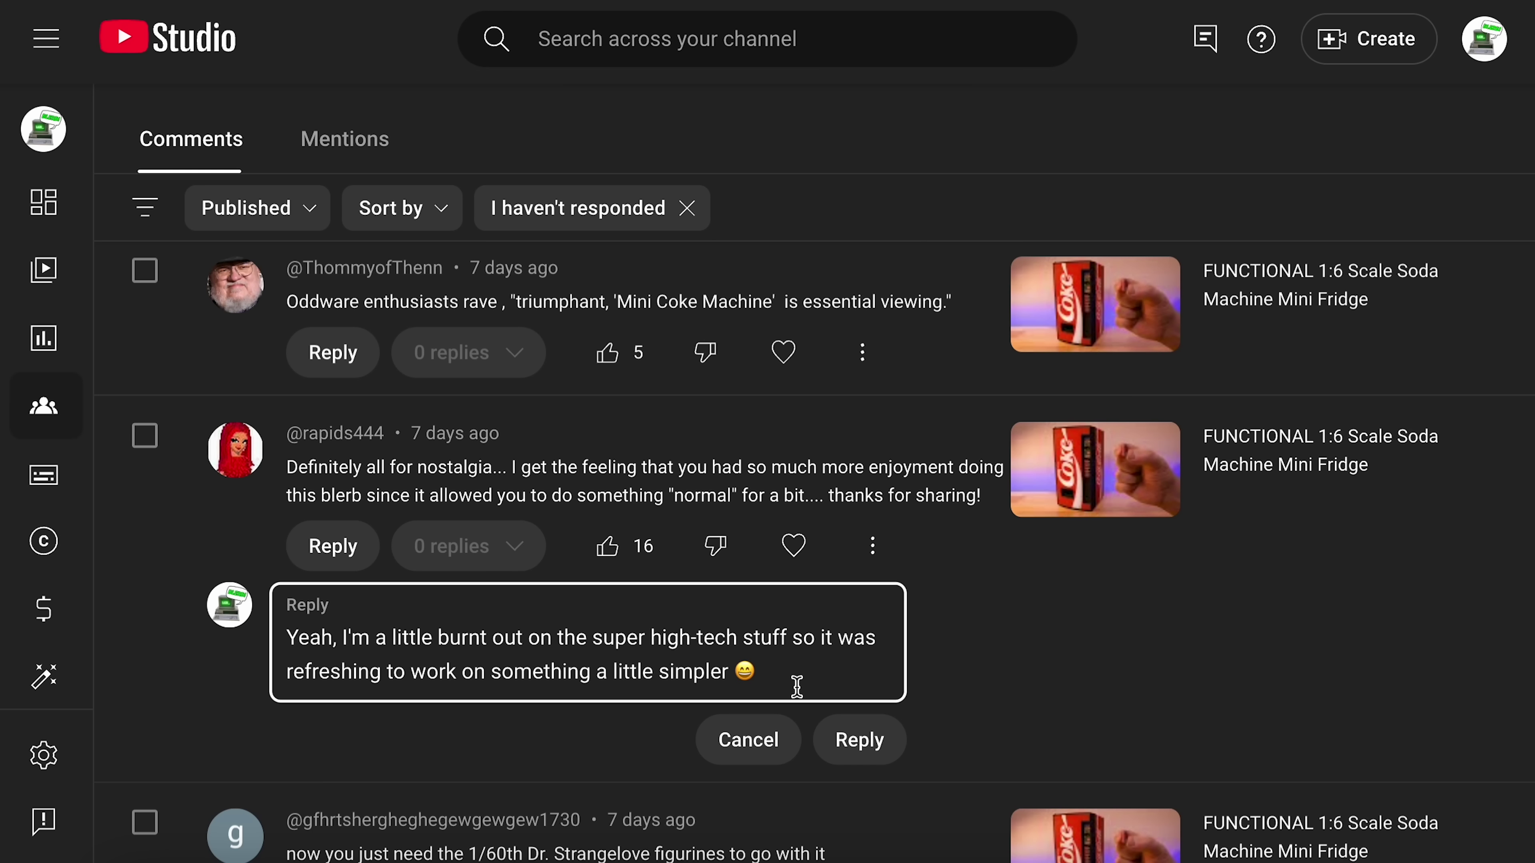
left_click(772, 739)
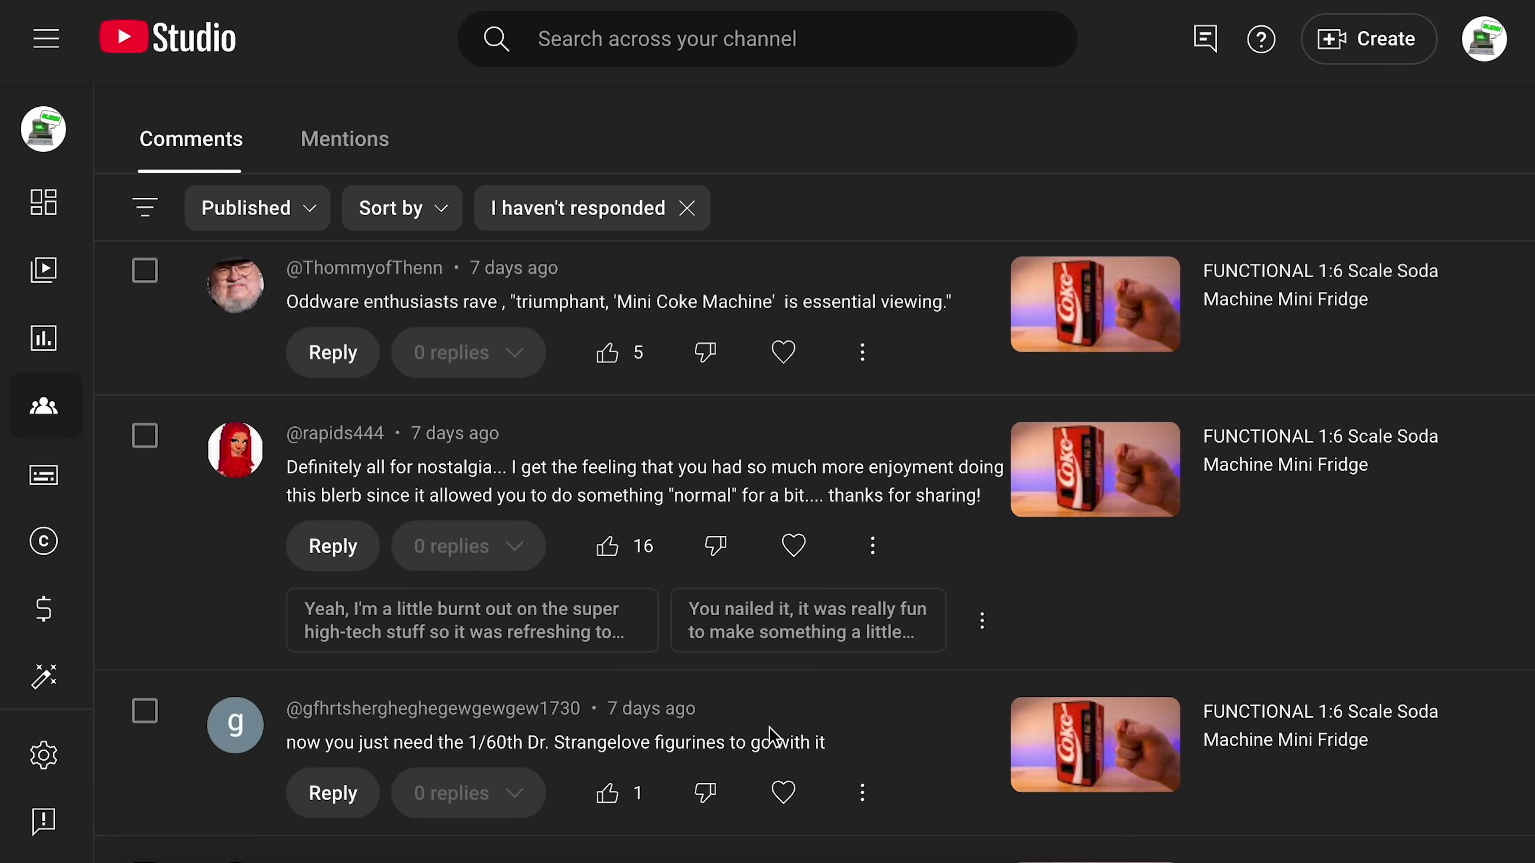
left_click(572, 619)
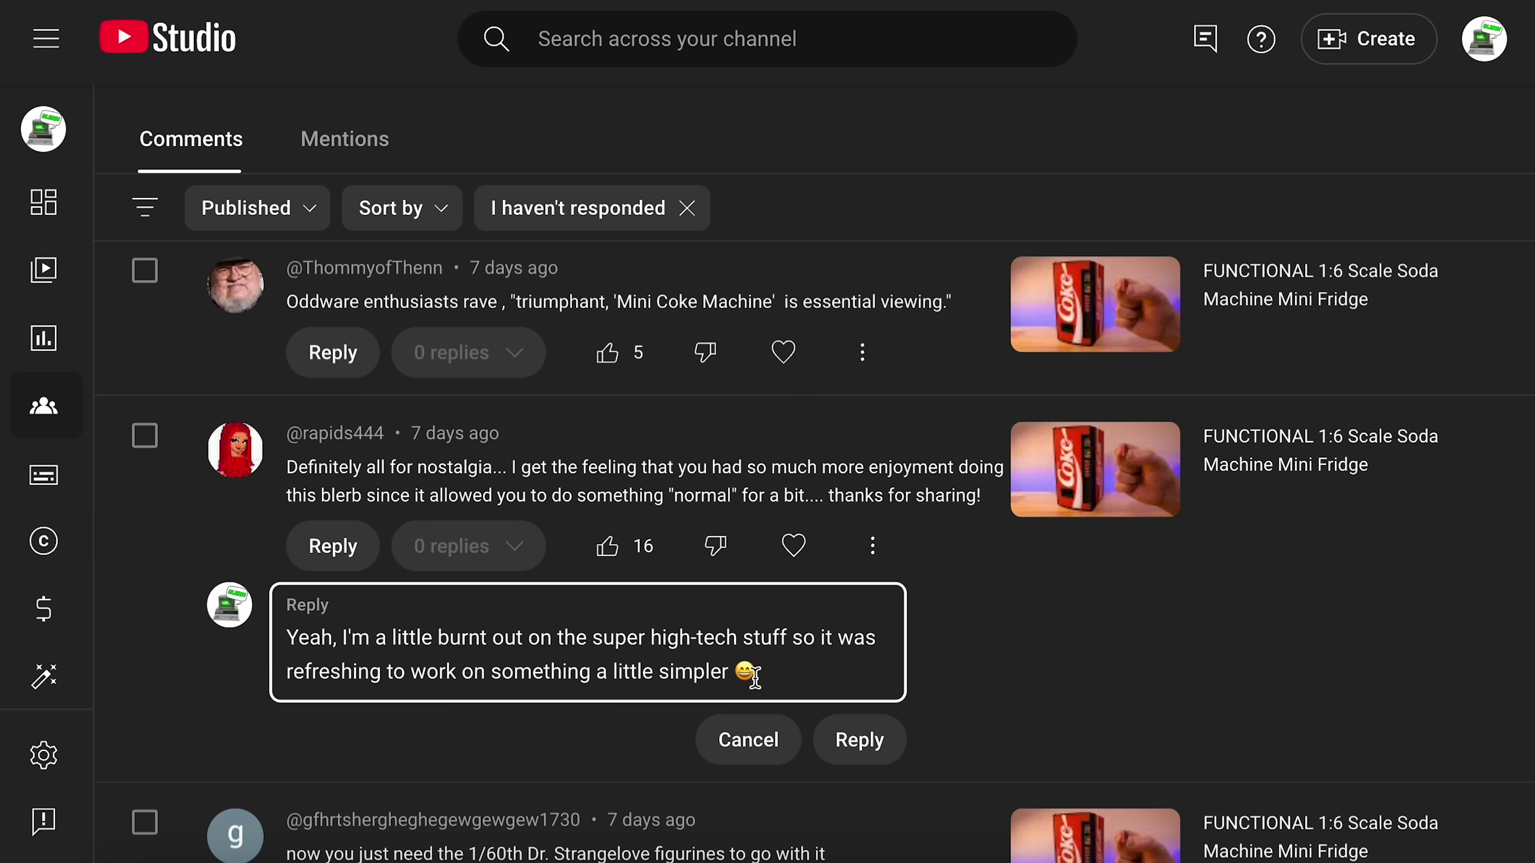
left_click(814, 756)
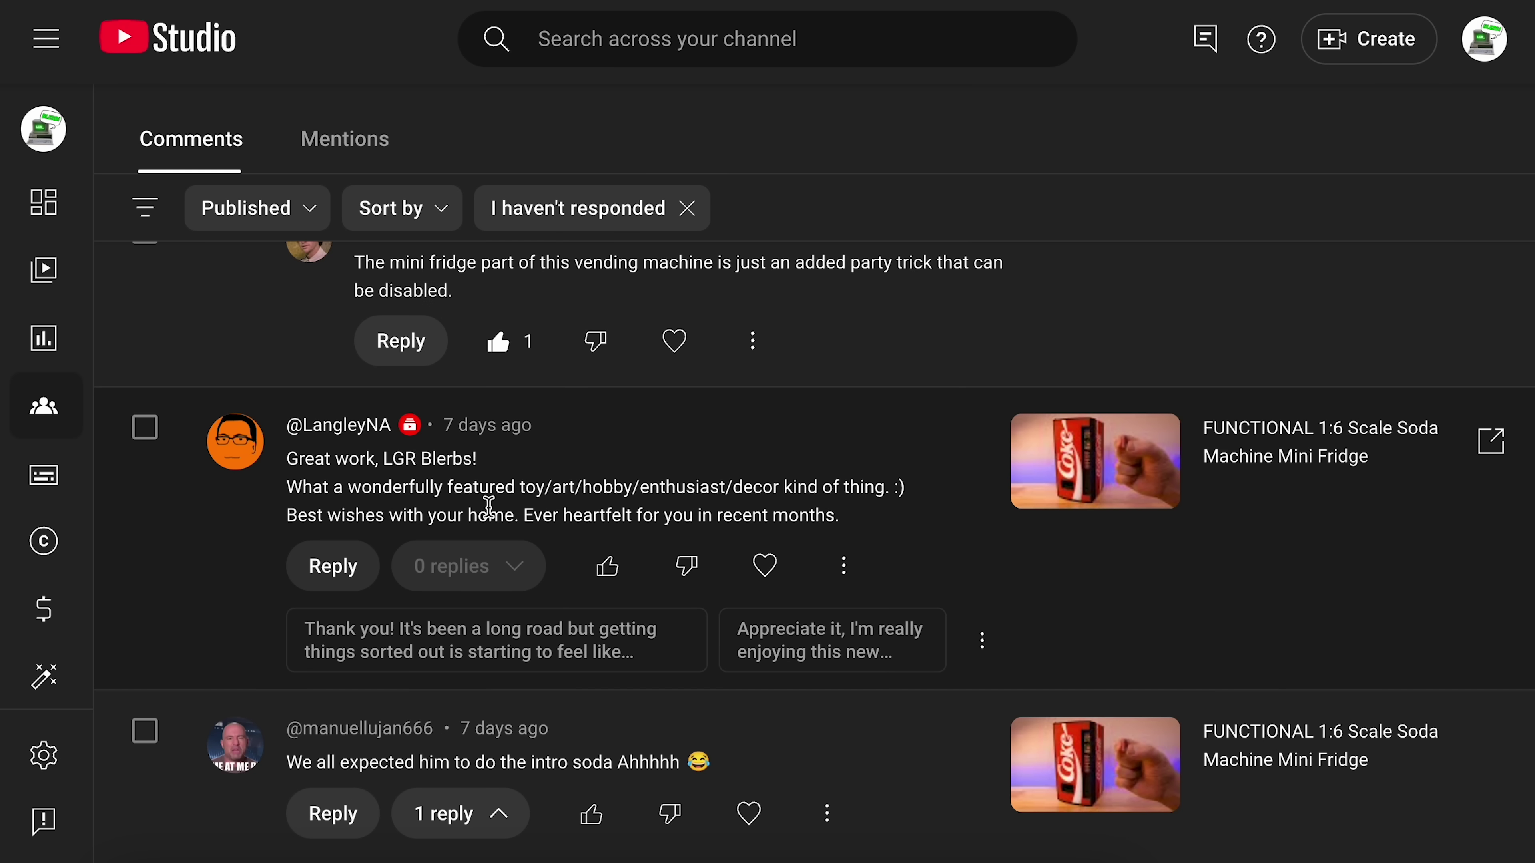
Preview and discard the 'Appreciate it…' new-space suggested reply twice.
left_click(813, 640)
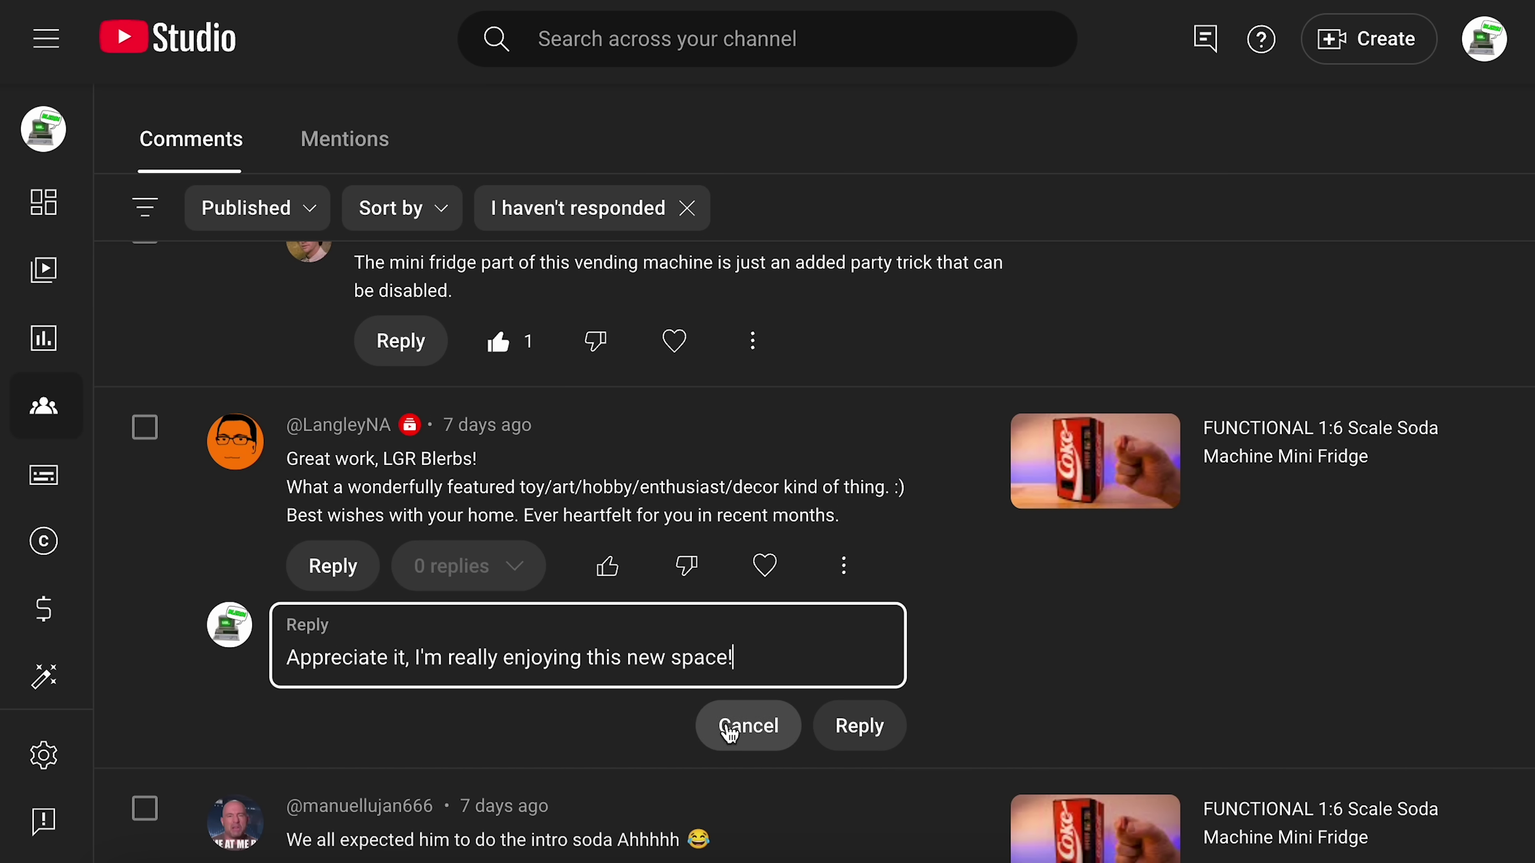
left_click(724, 726)
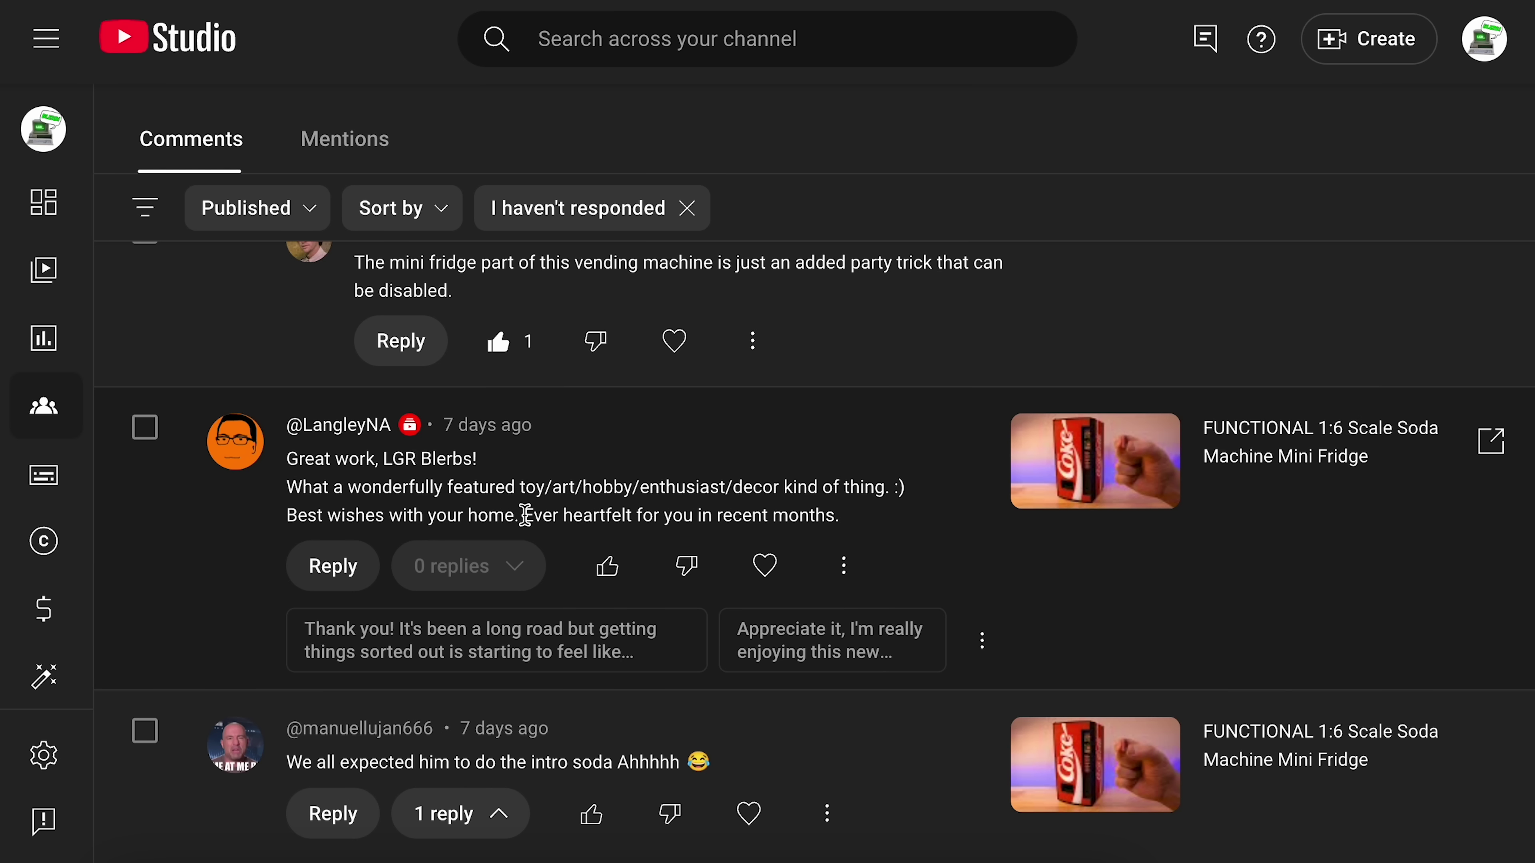
left_click(780, 645)
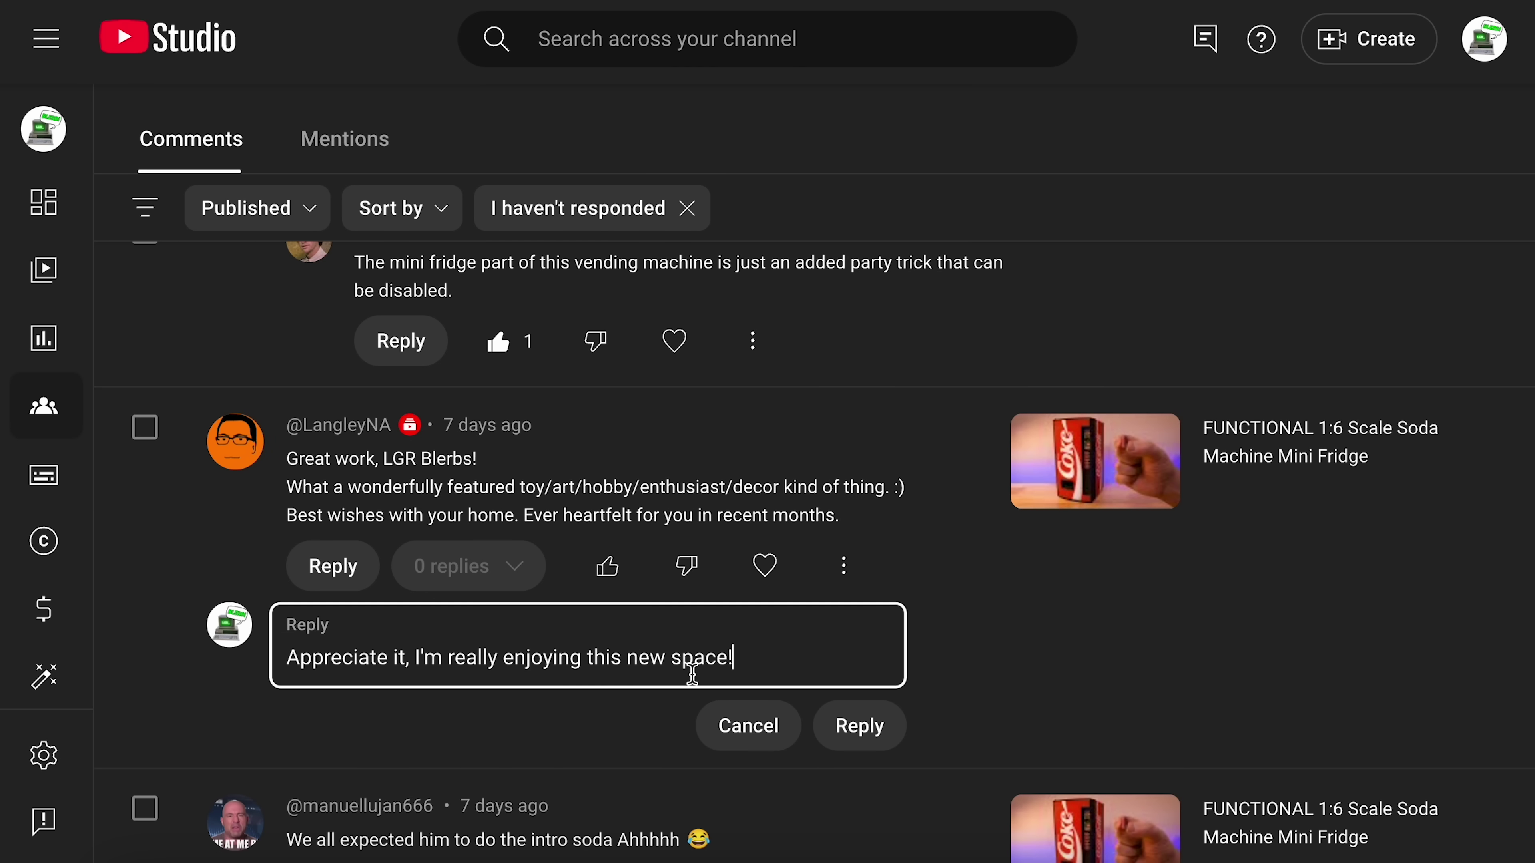
left_click(741, 738)
Draft the 'He was just watching…' reply on the floating-head comment.
scroll(293, 654, "down", 10)
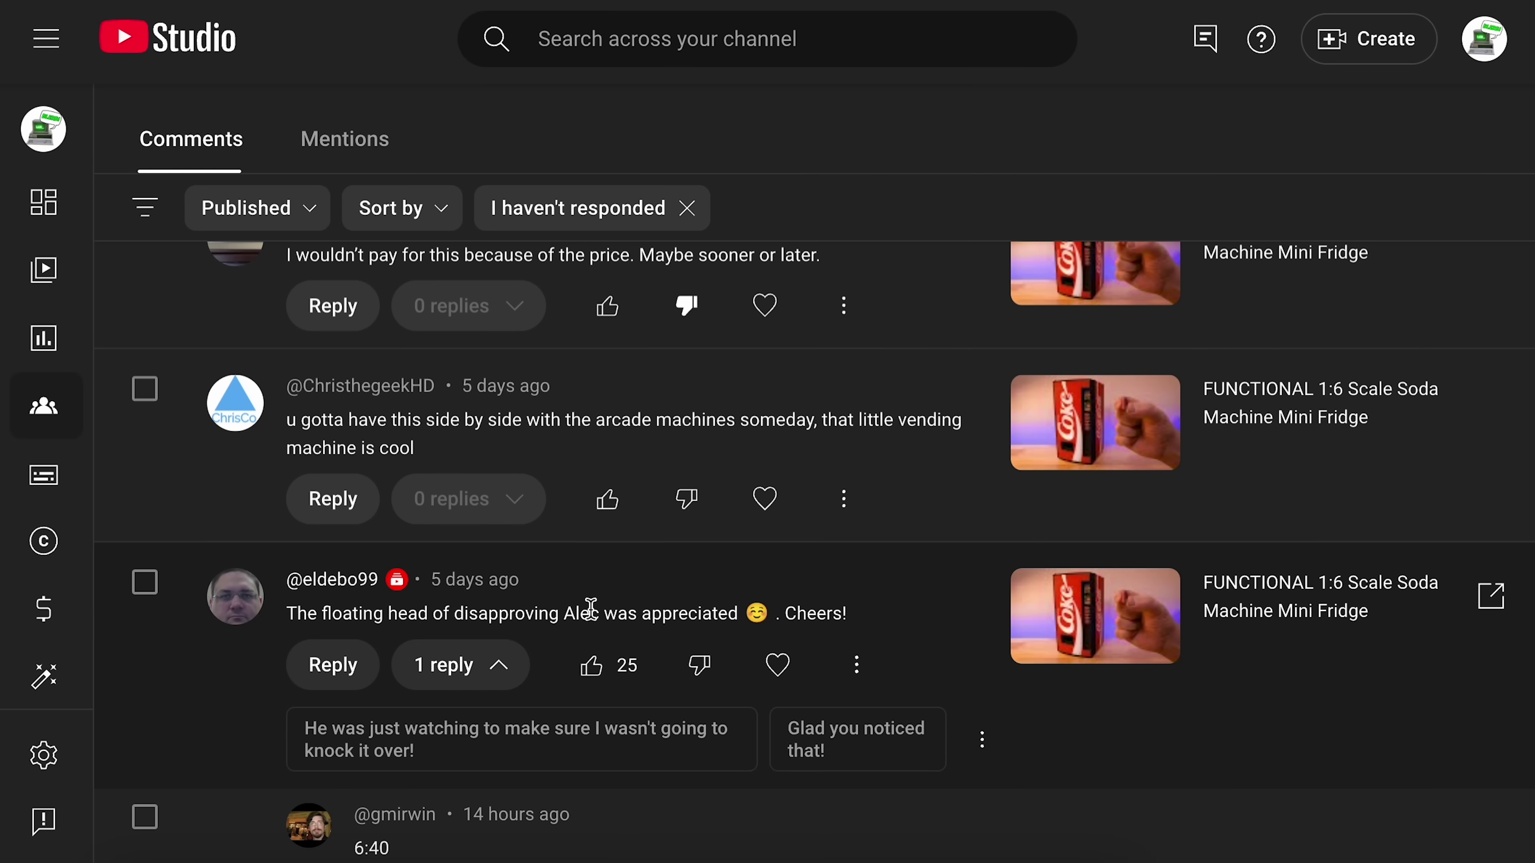
left_click(592, 739)
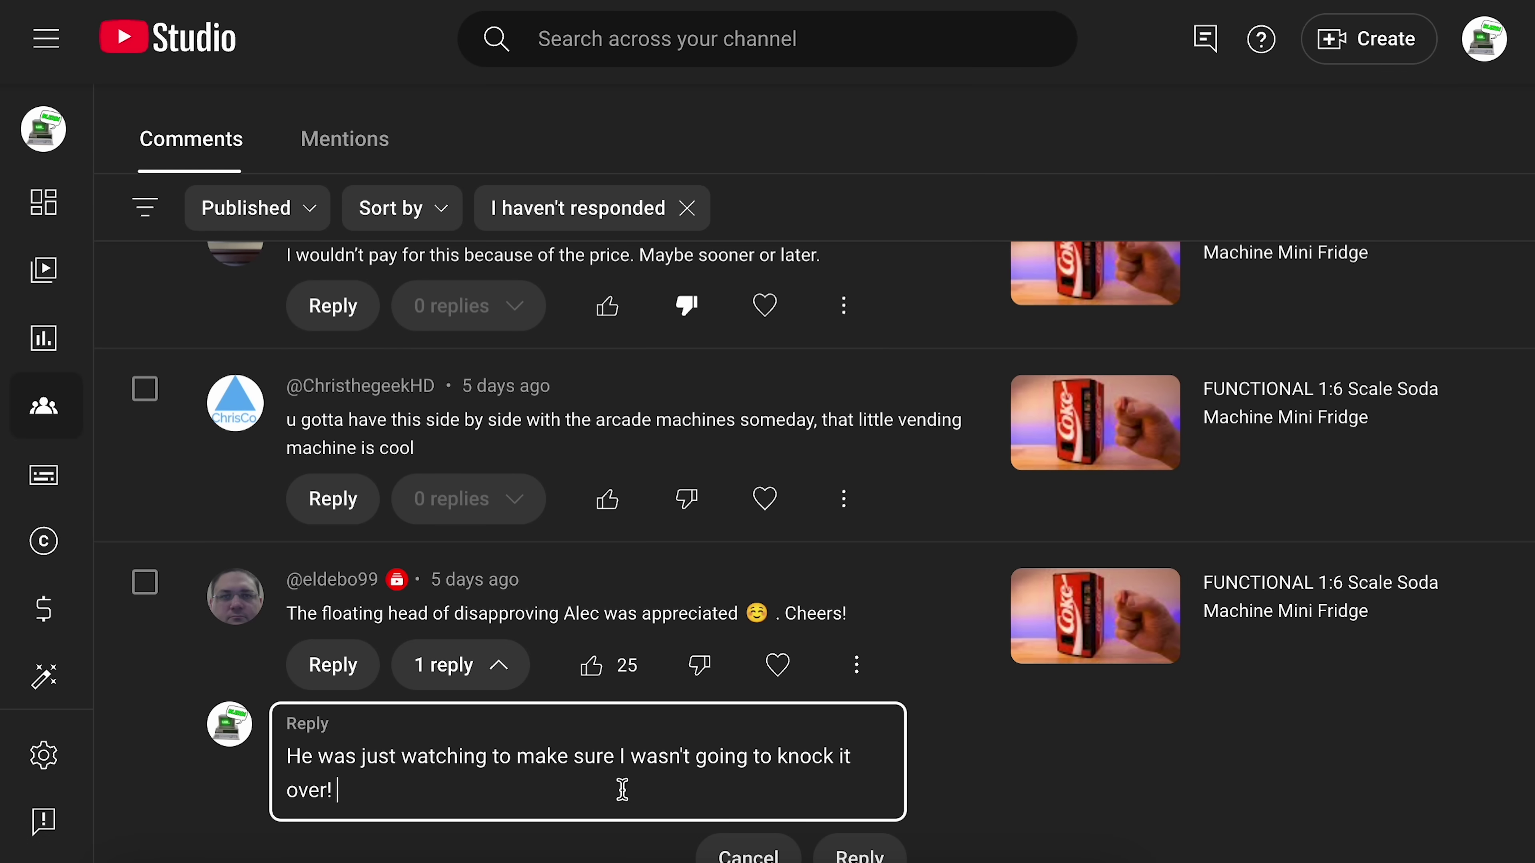
scroll(632, 813, "down", 1)
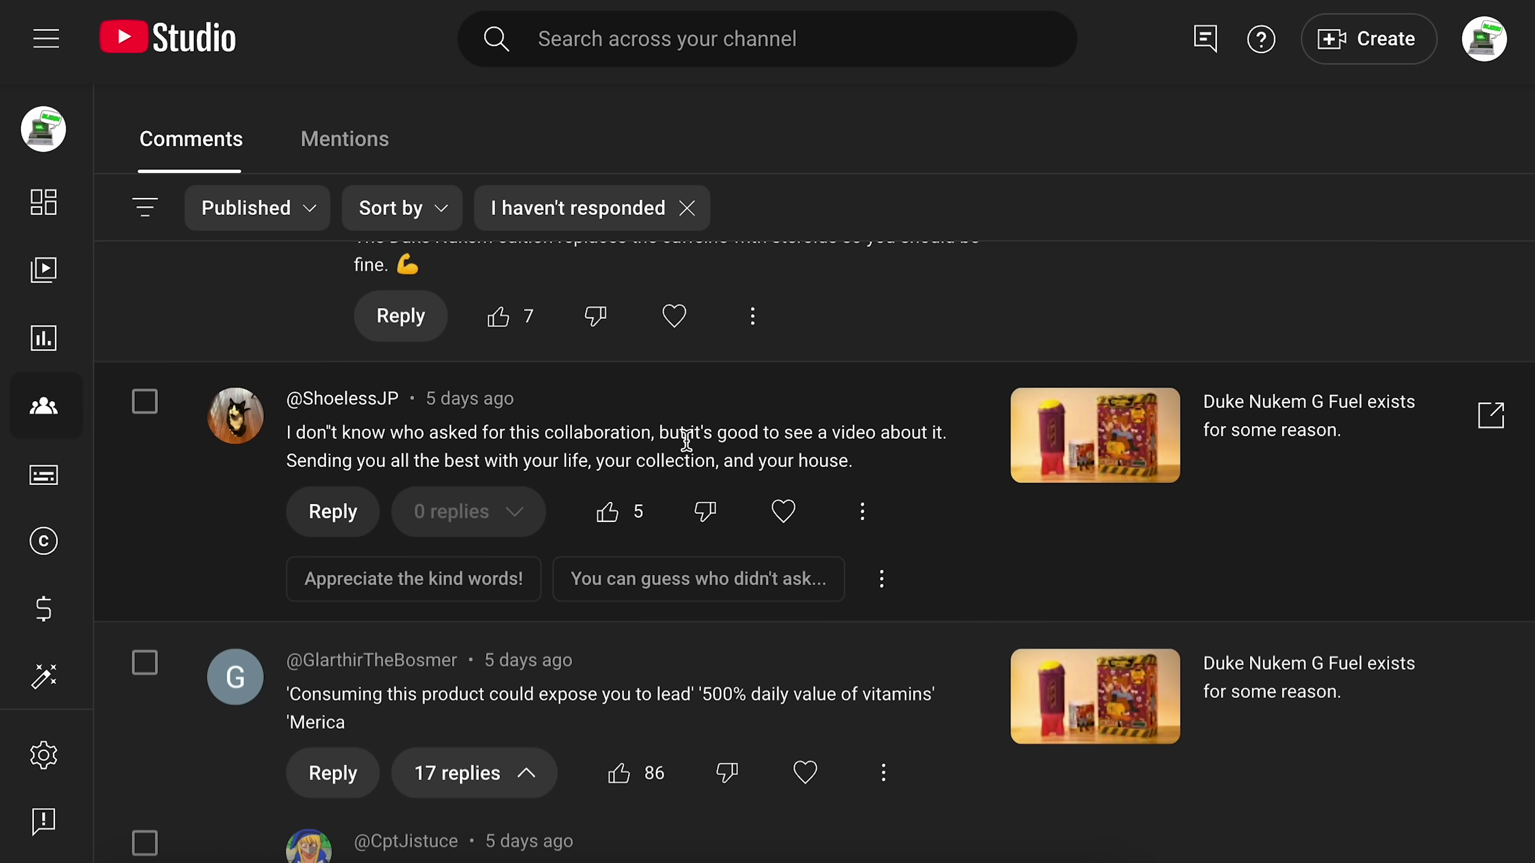
Post the second suggested reply to the collaboration comment, then try suggestions on the next comment.
left_click(668, 590)
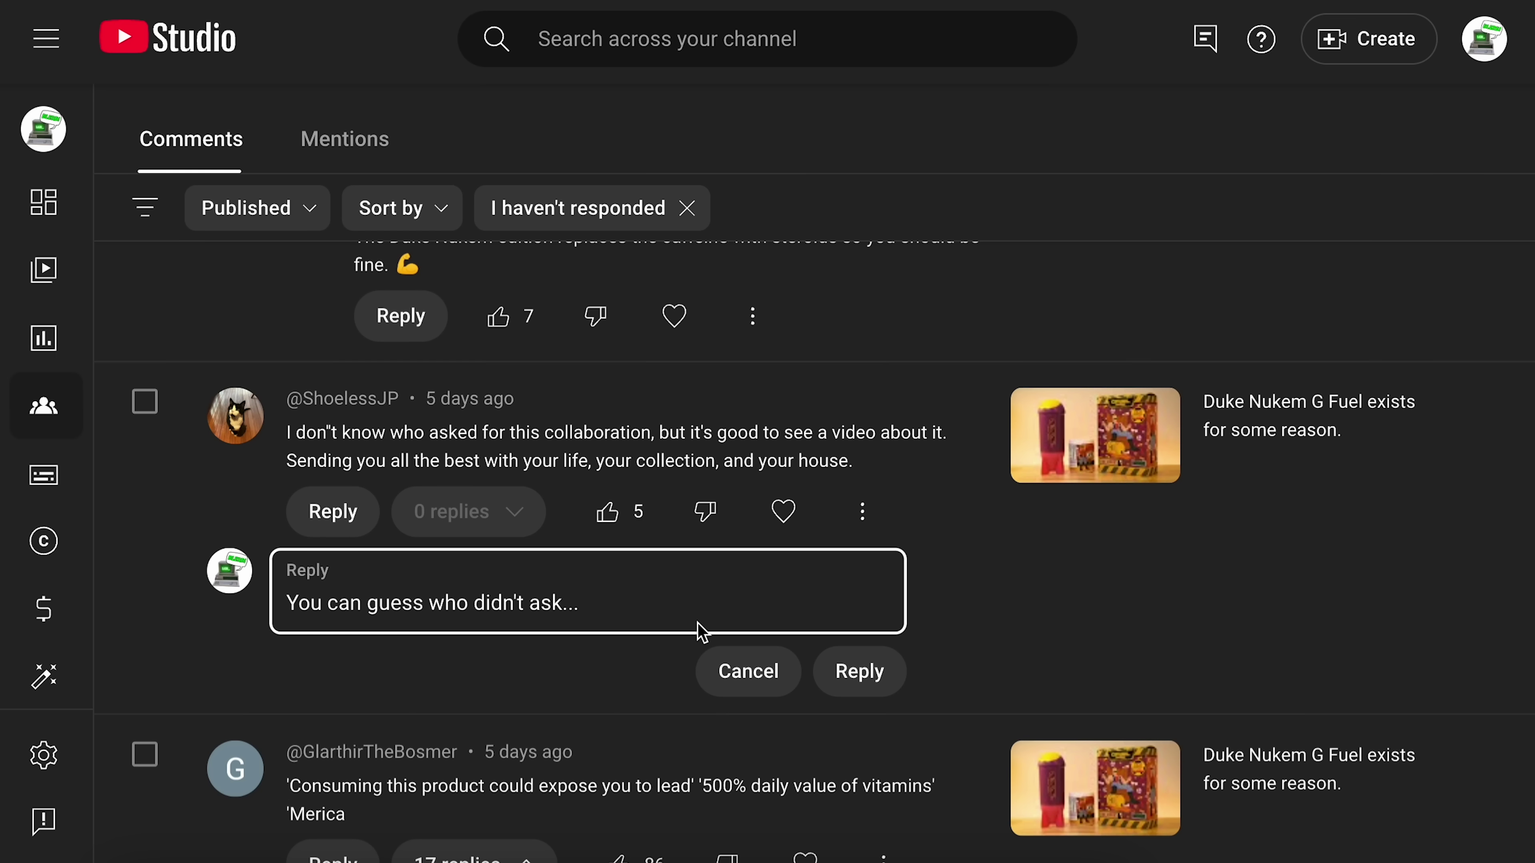
left_click(859, 671)
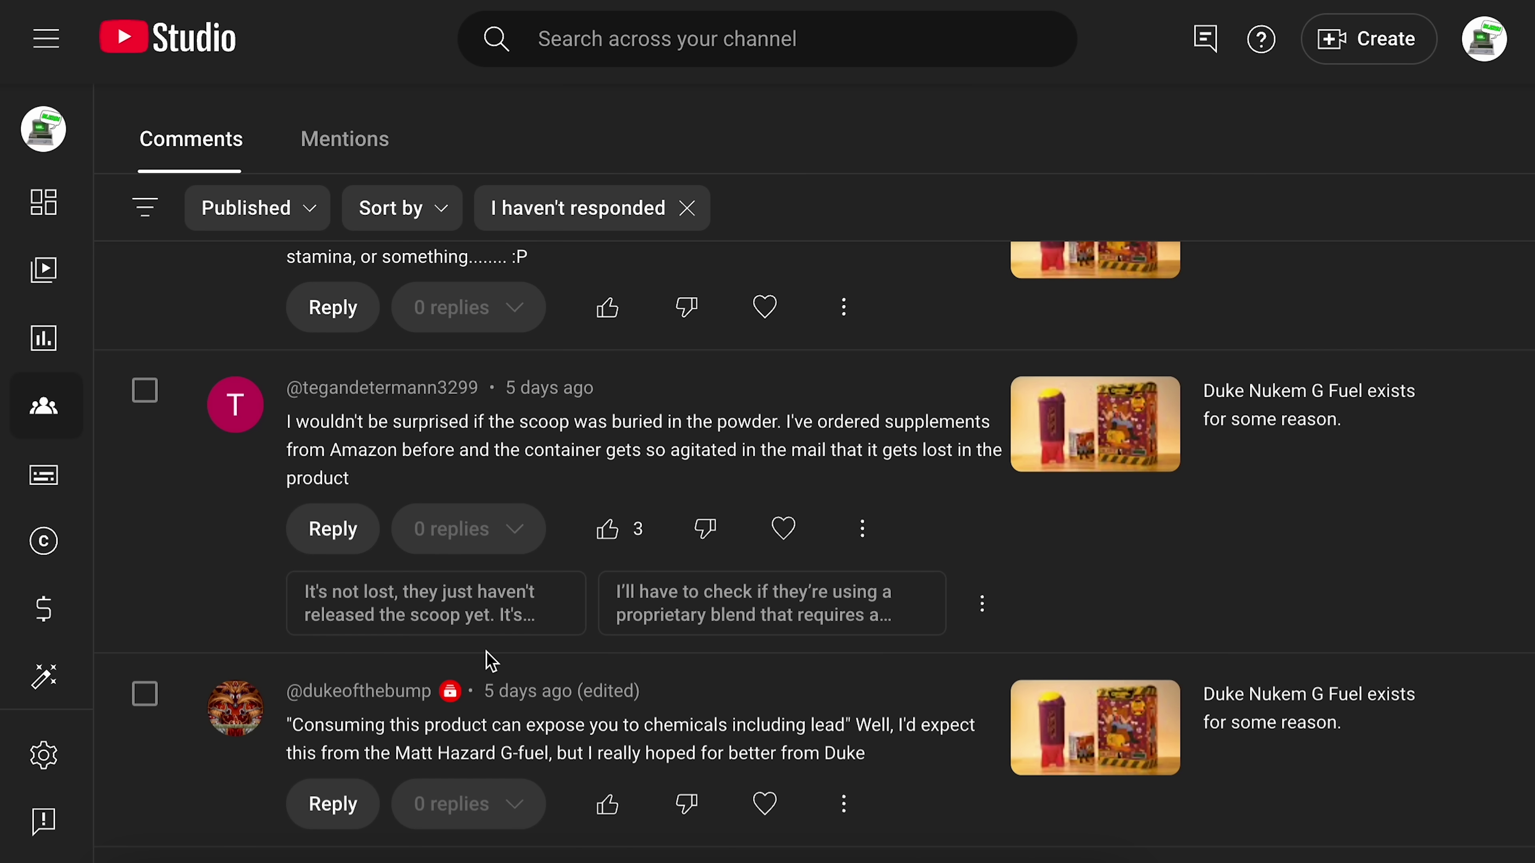
left_click(516, 611)
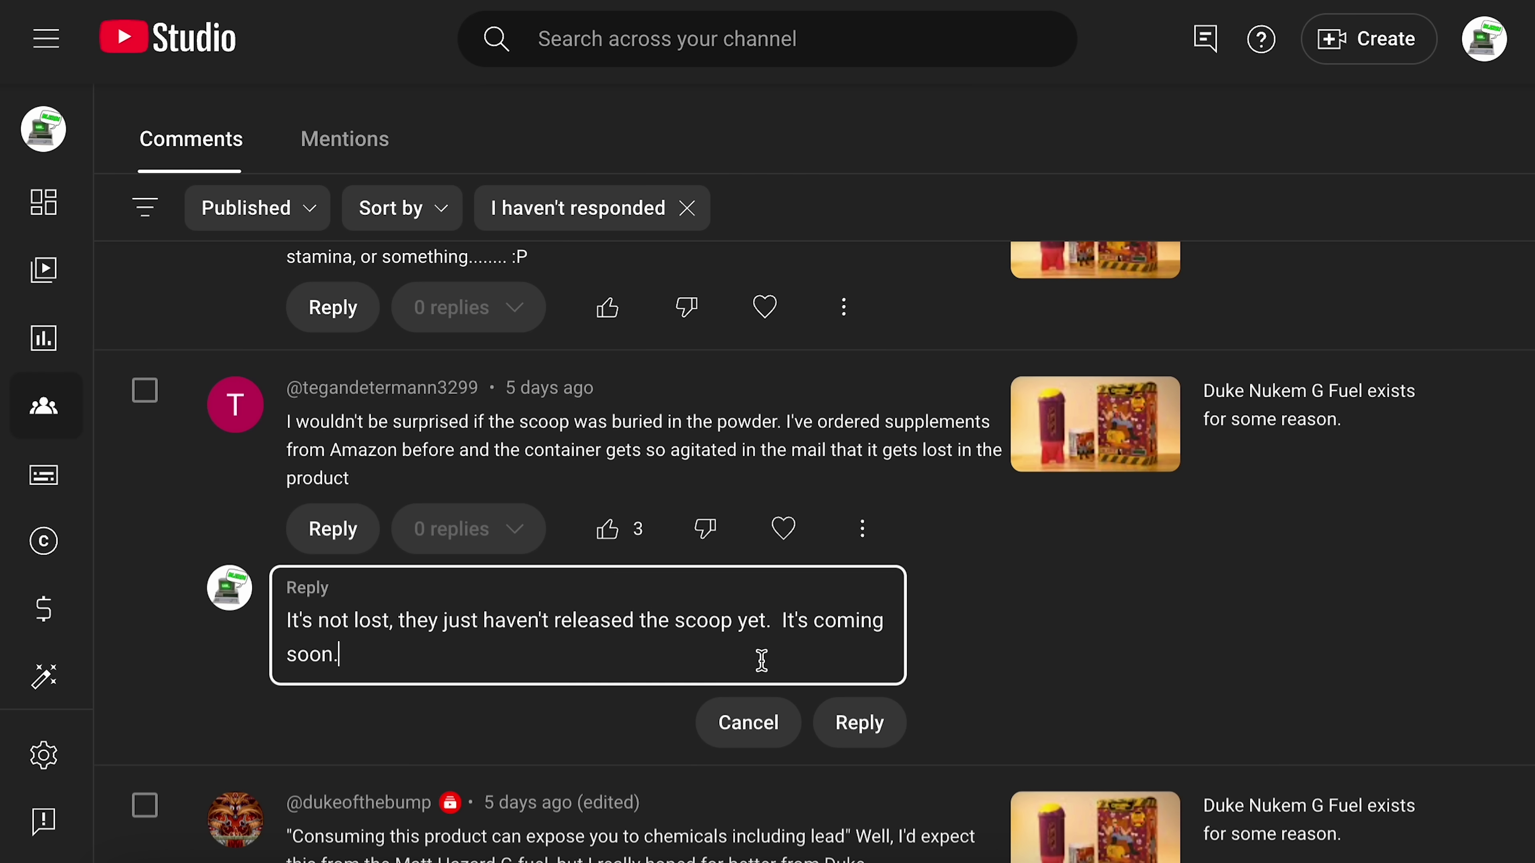
left_click(731, 626)
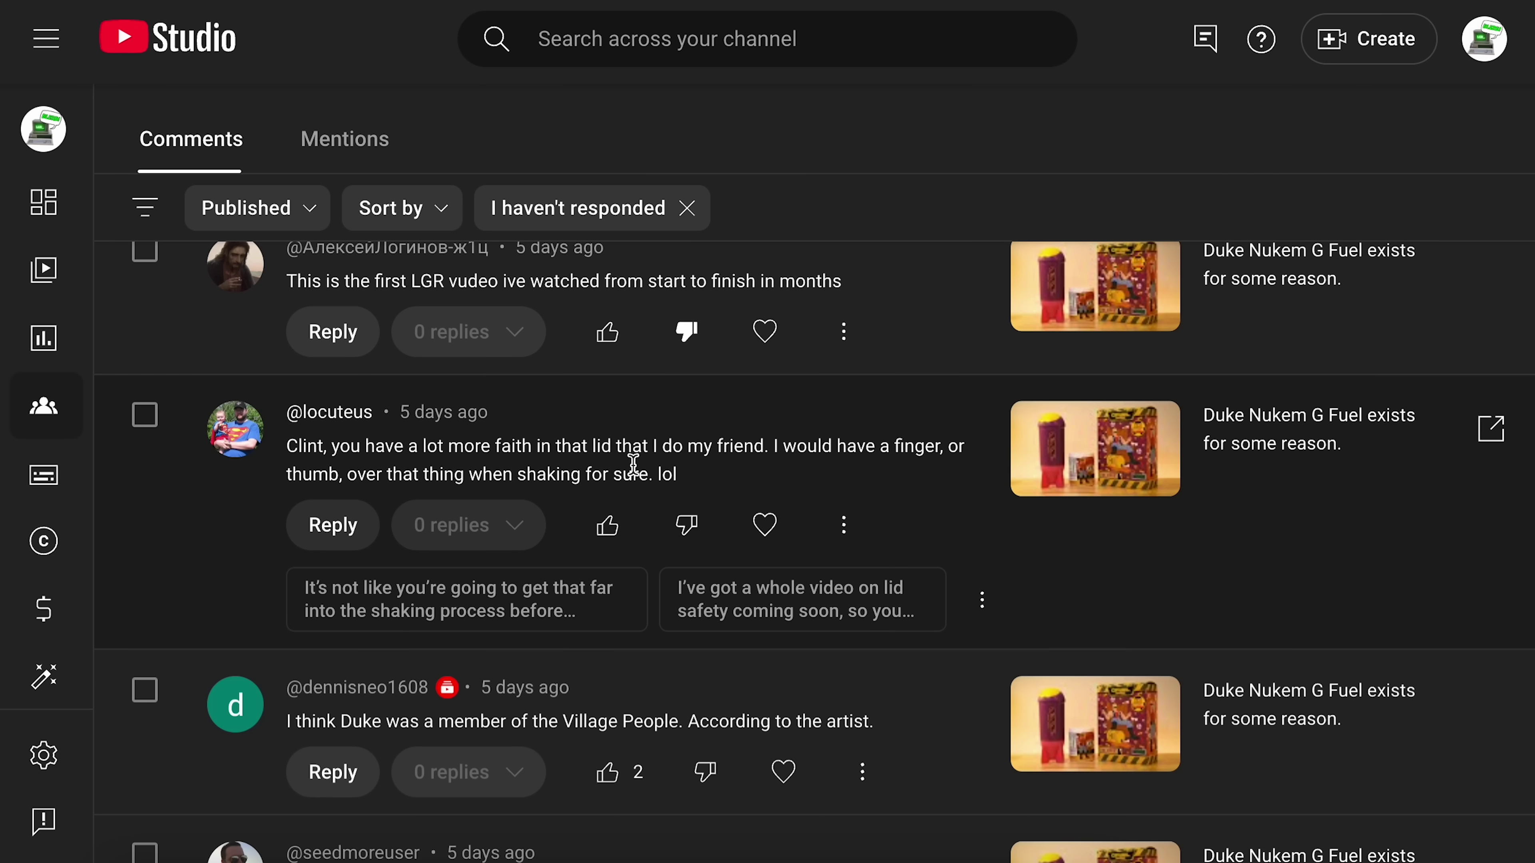
Post the lid-safety suggested reply with Ctrl+Enter after discarding one draft.
left_click(716, 596)
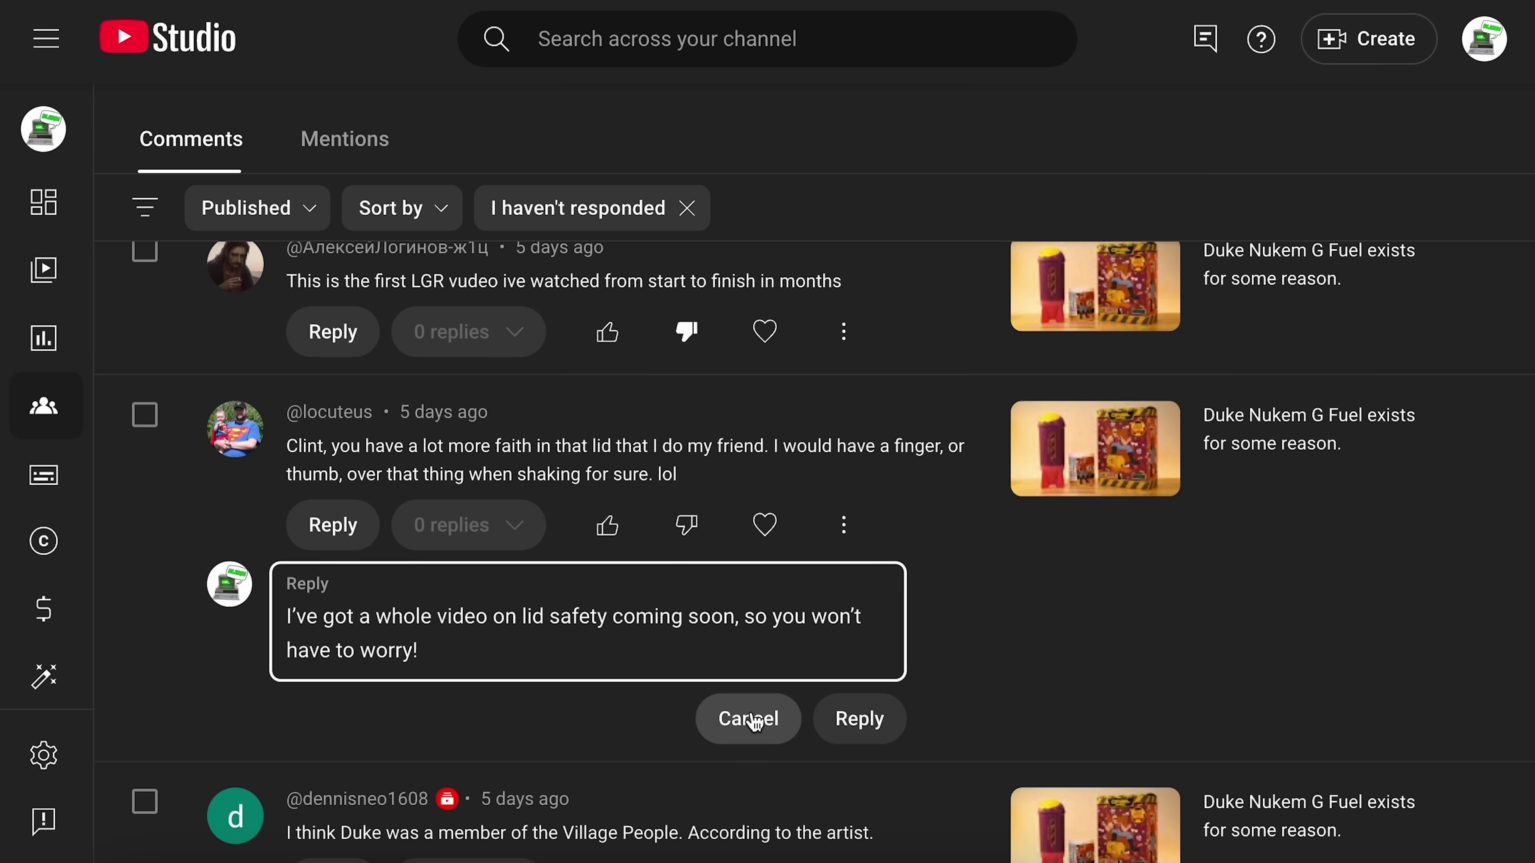
left_click(749, 719)
left_click(550, 601)
key("ctrl+Return")
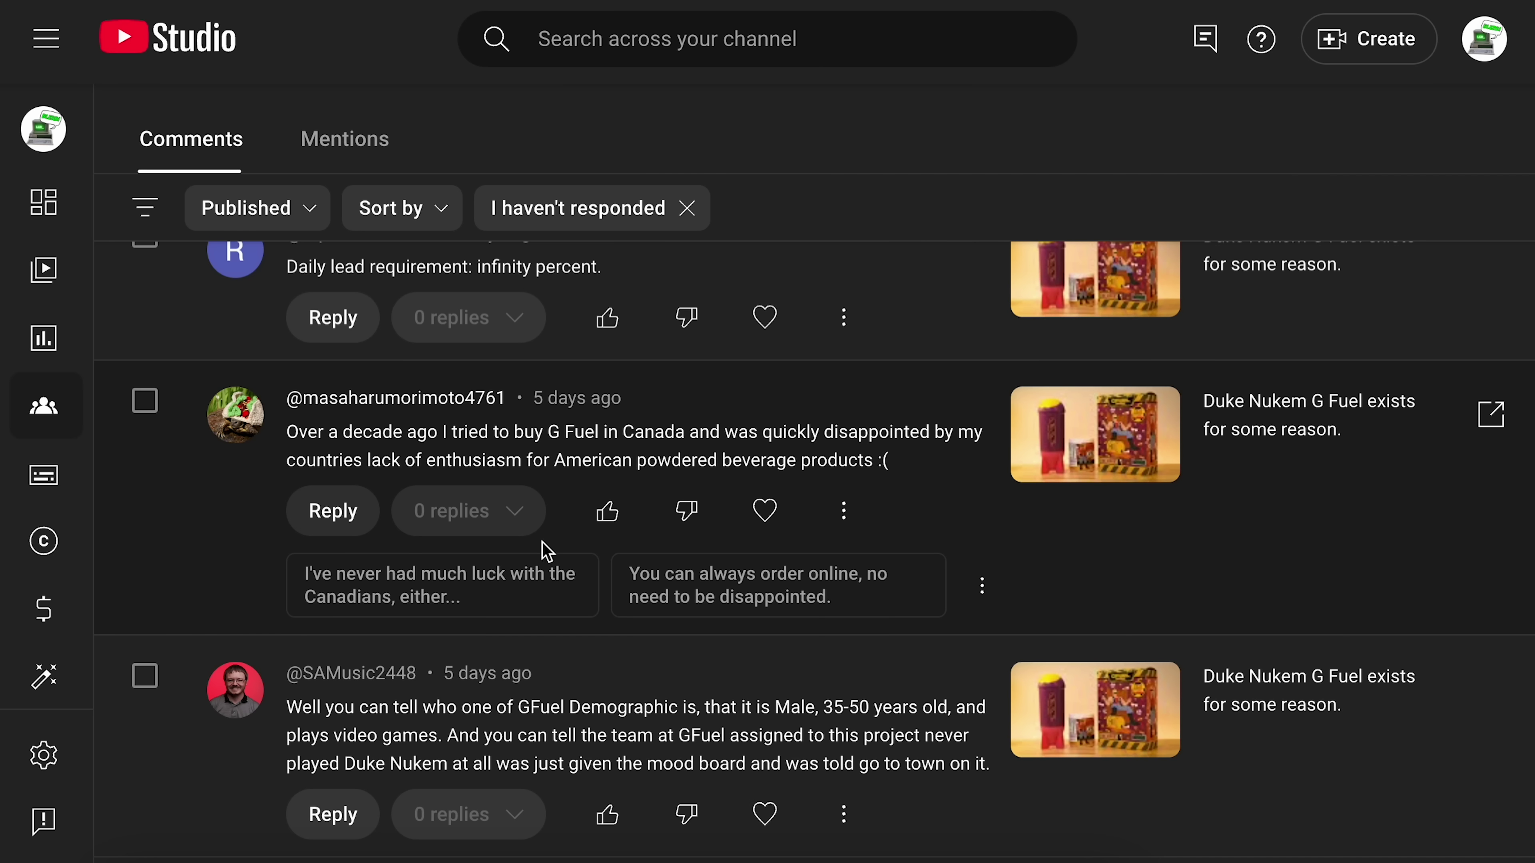
left_click(529, 581)
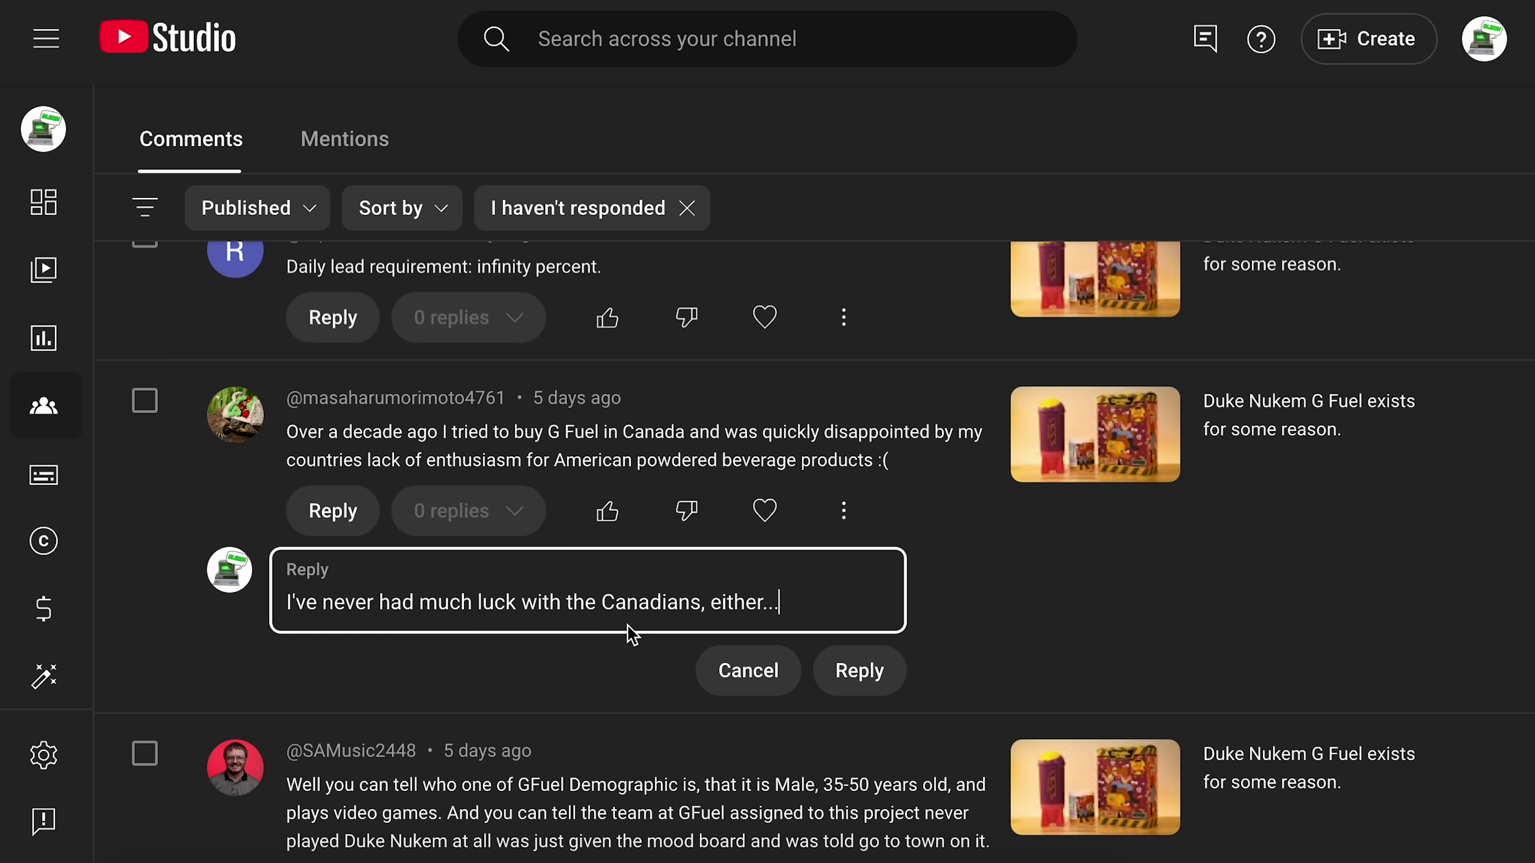
left_click(748, 671)
scroll(331, 499, "down", 8)
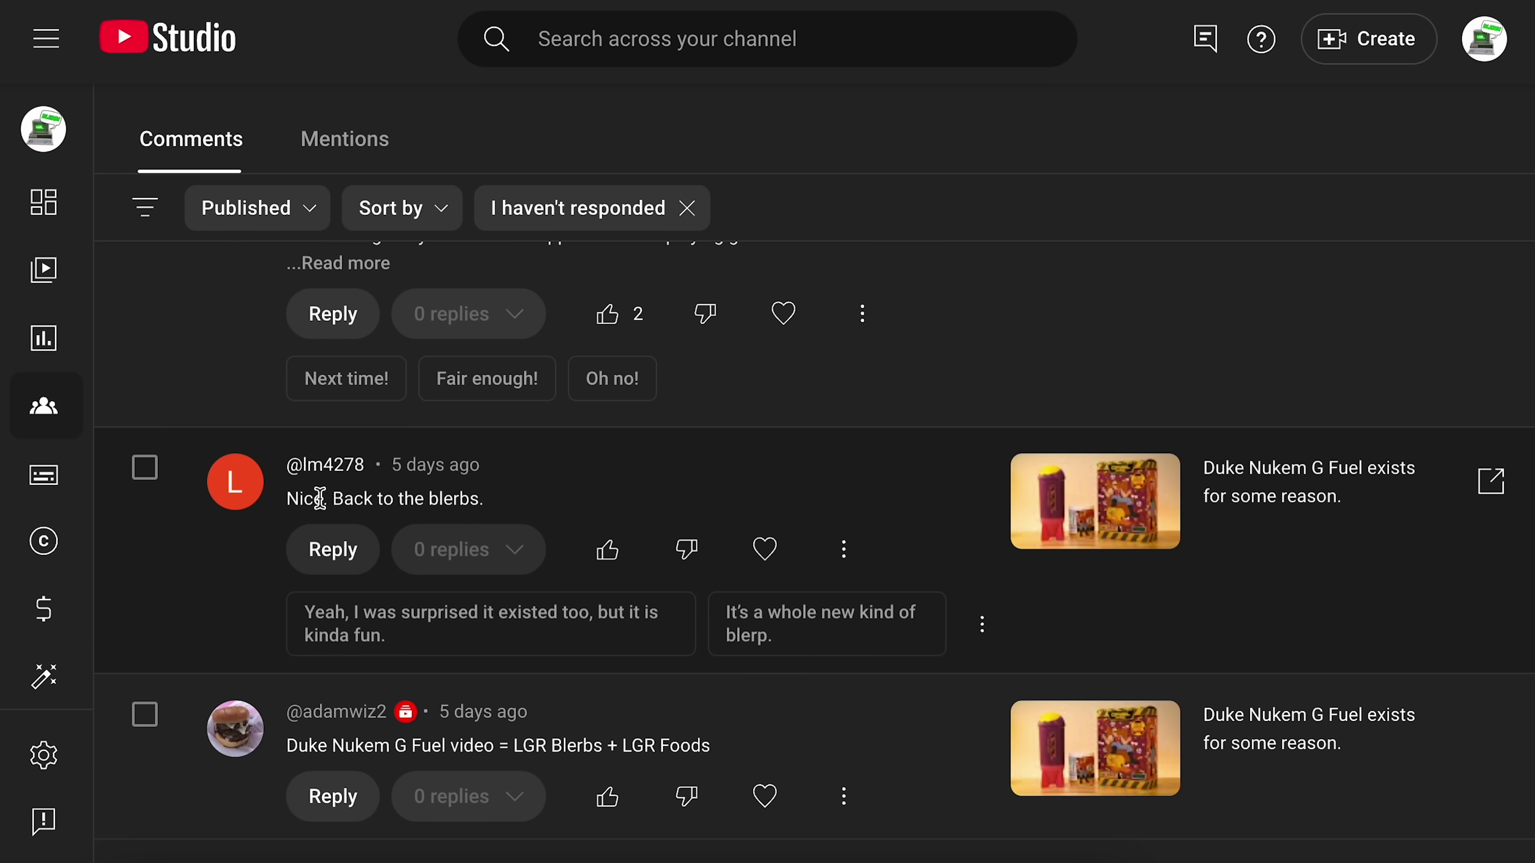
left_click(788, 640)
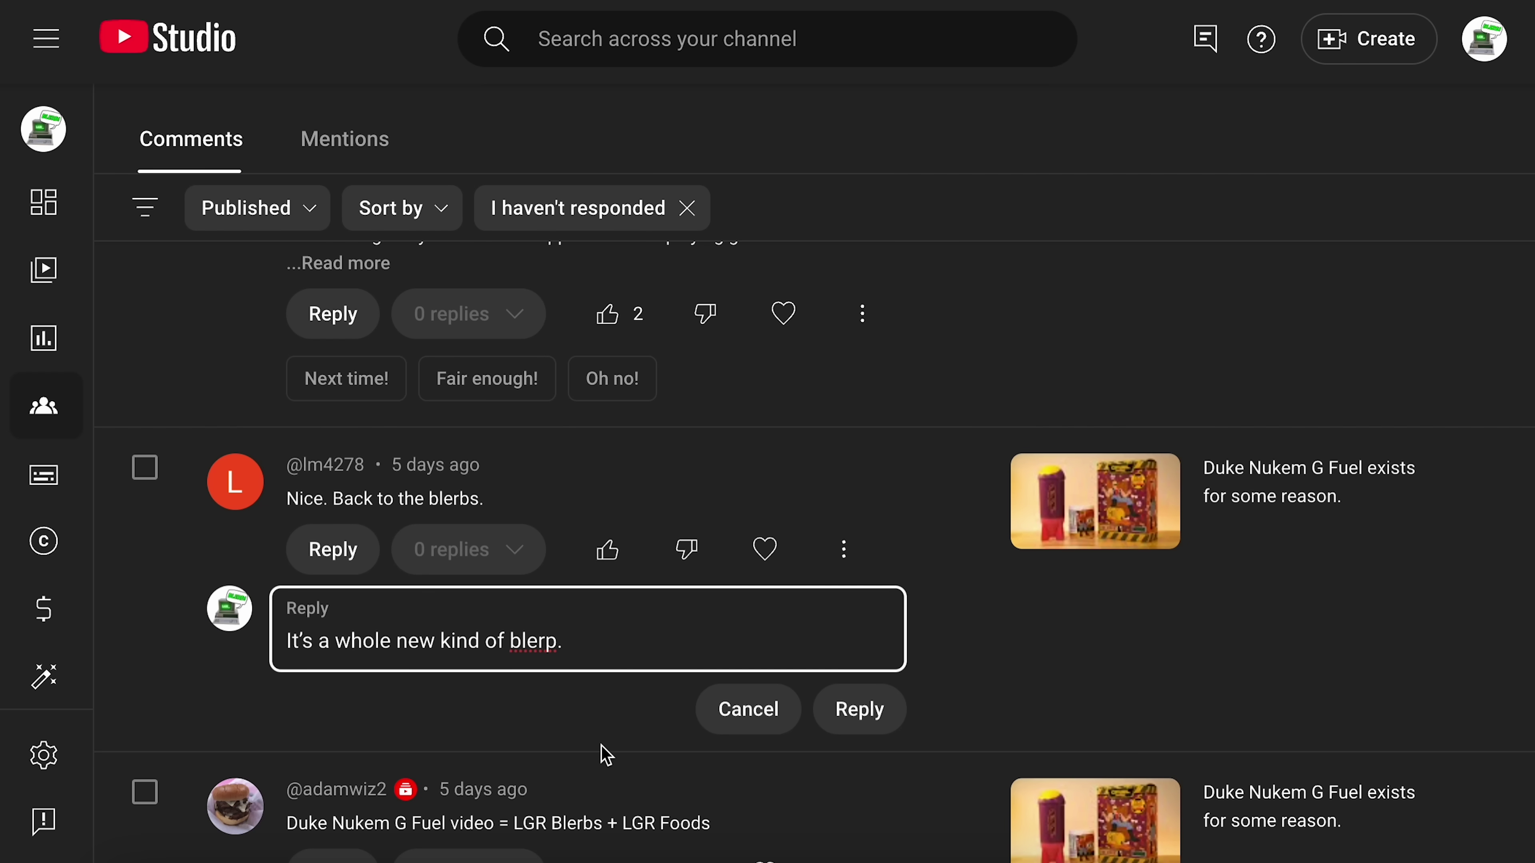
scroll(209, 626, "up", 10)
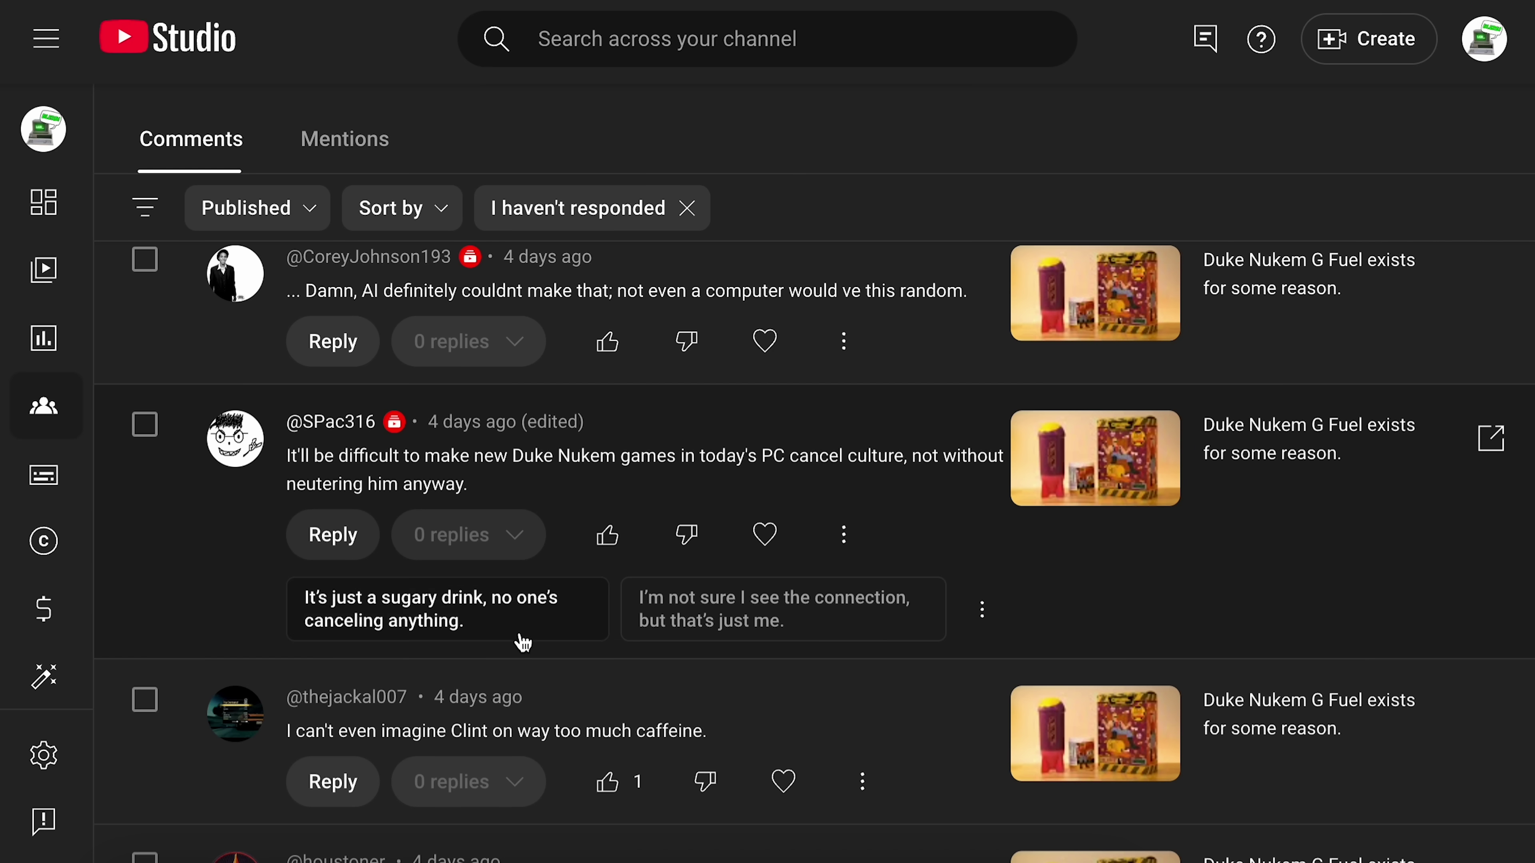
left_click(531, 611)
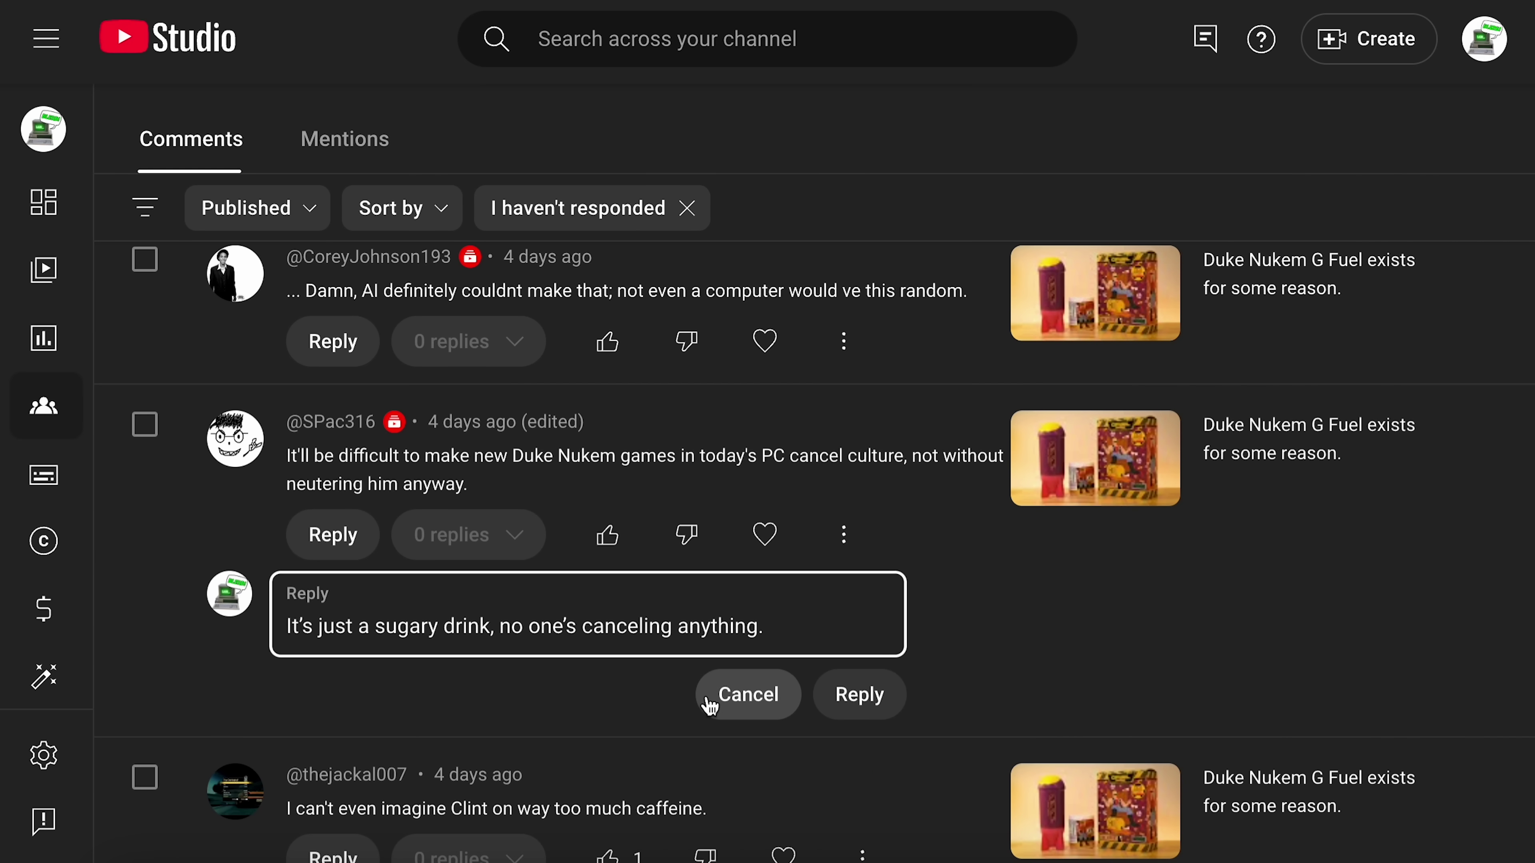
left_click(744, 694)
left_click(785, 612)
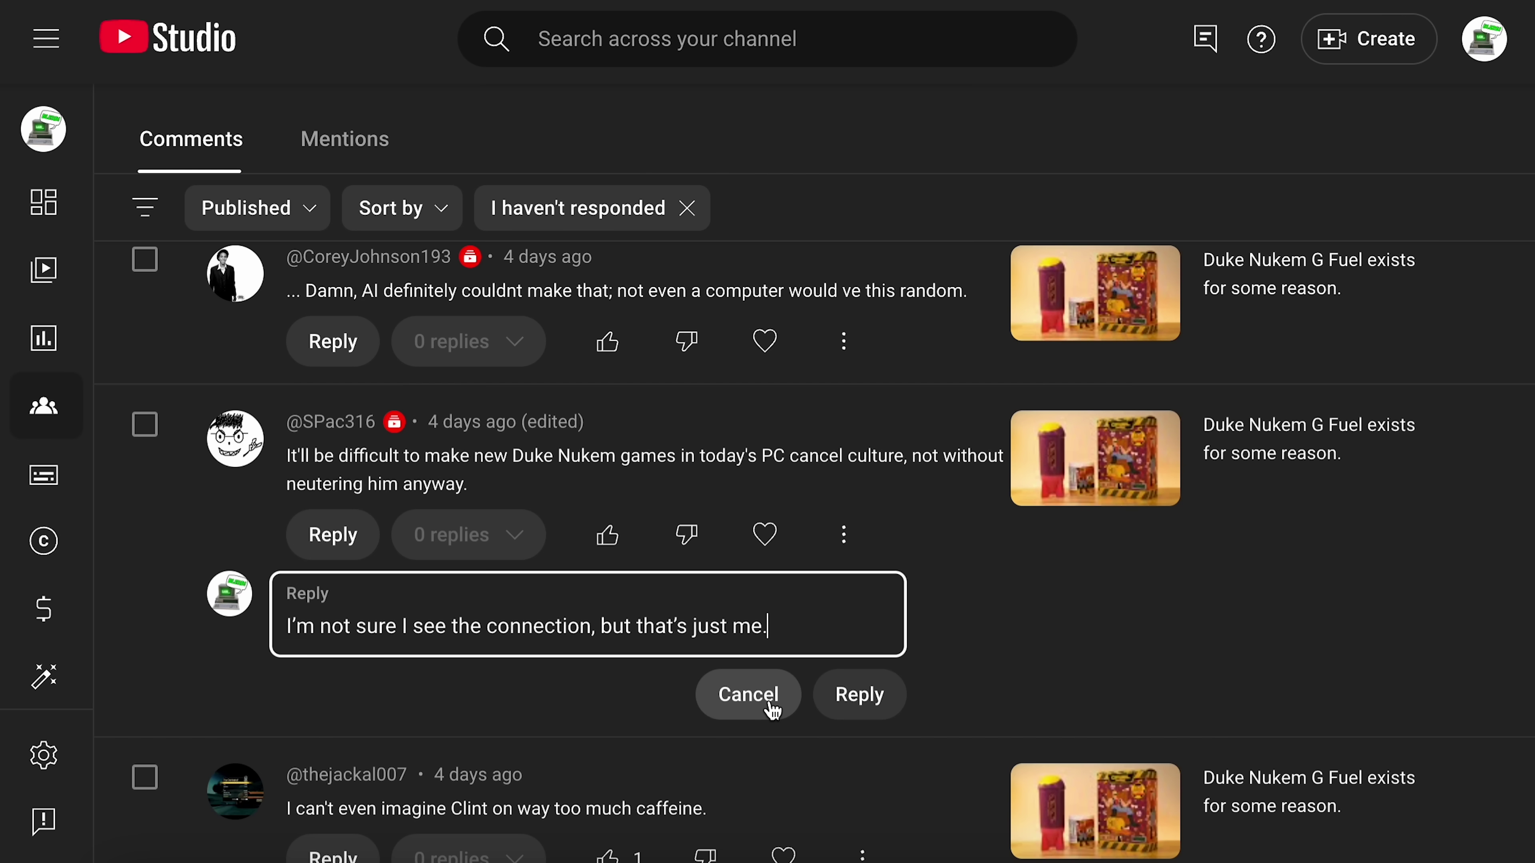
left_click(748, 693)
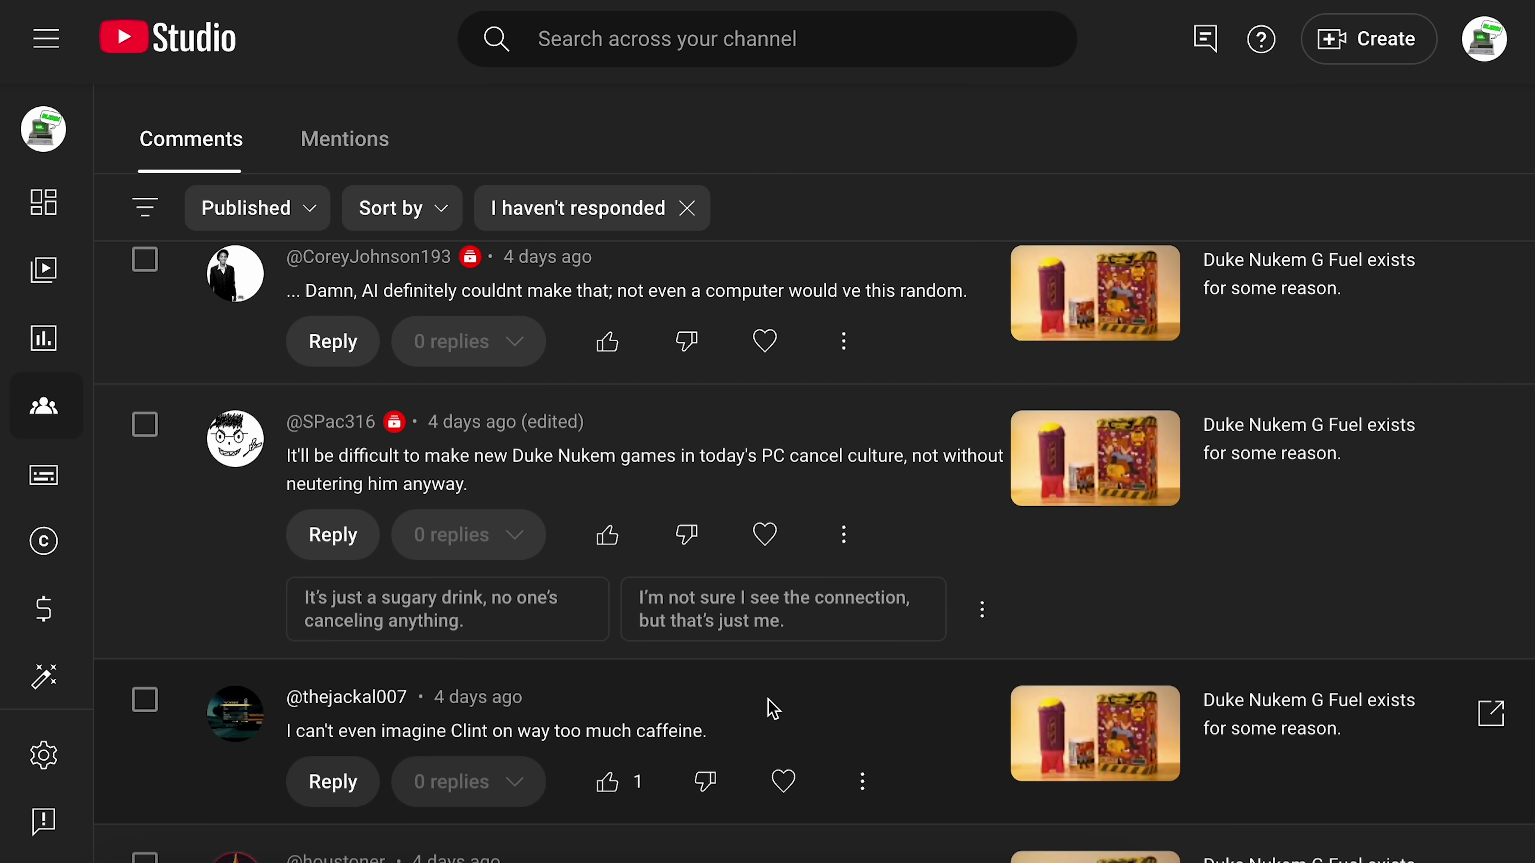
scroll(767, 709, "down", 5)
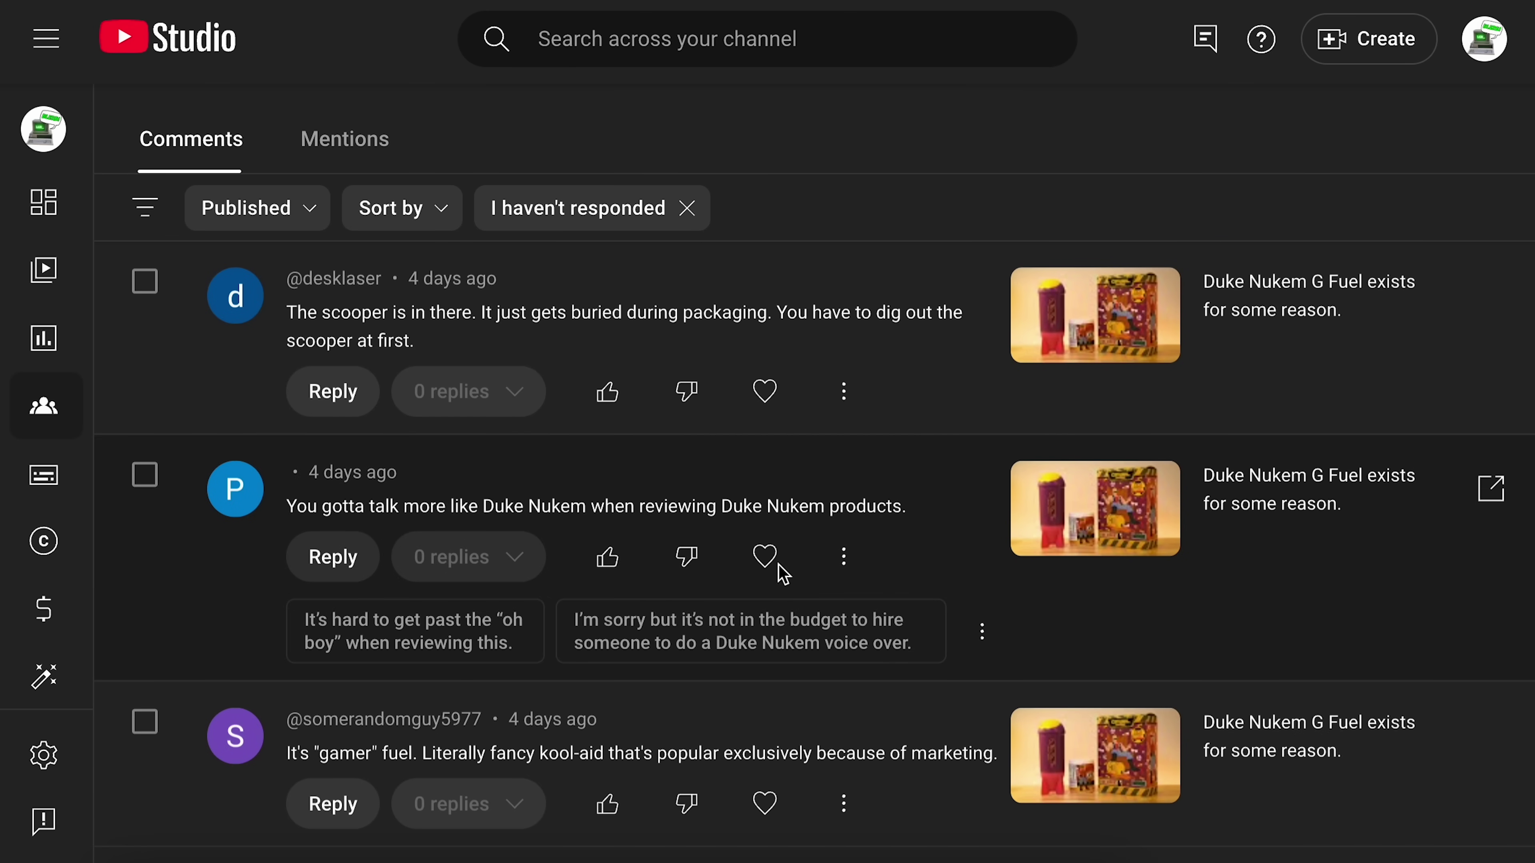
left_click(718, 638)
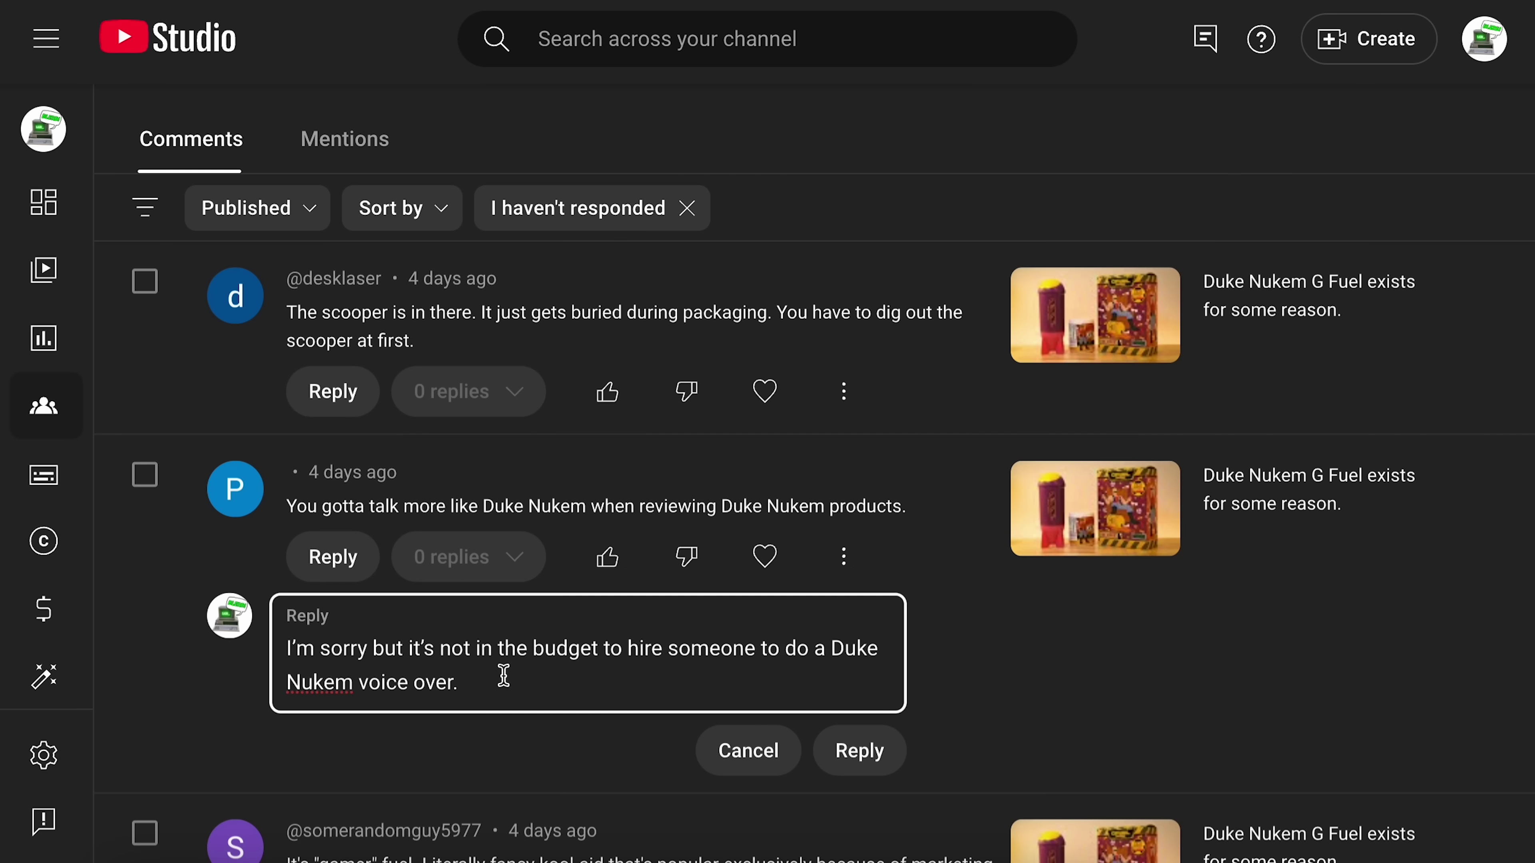
left_click(747, 749)
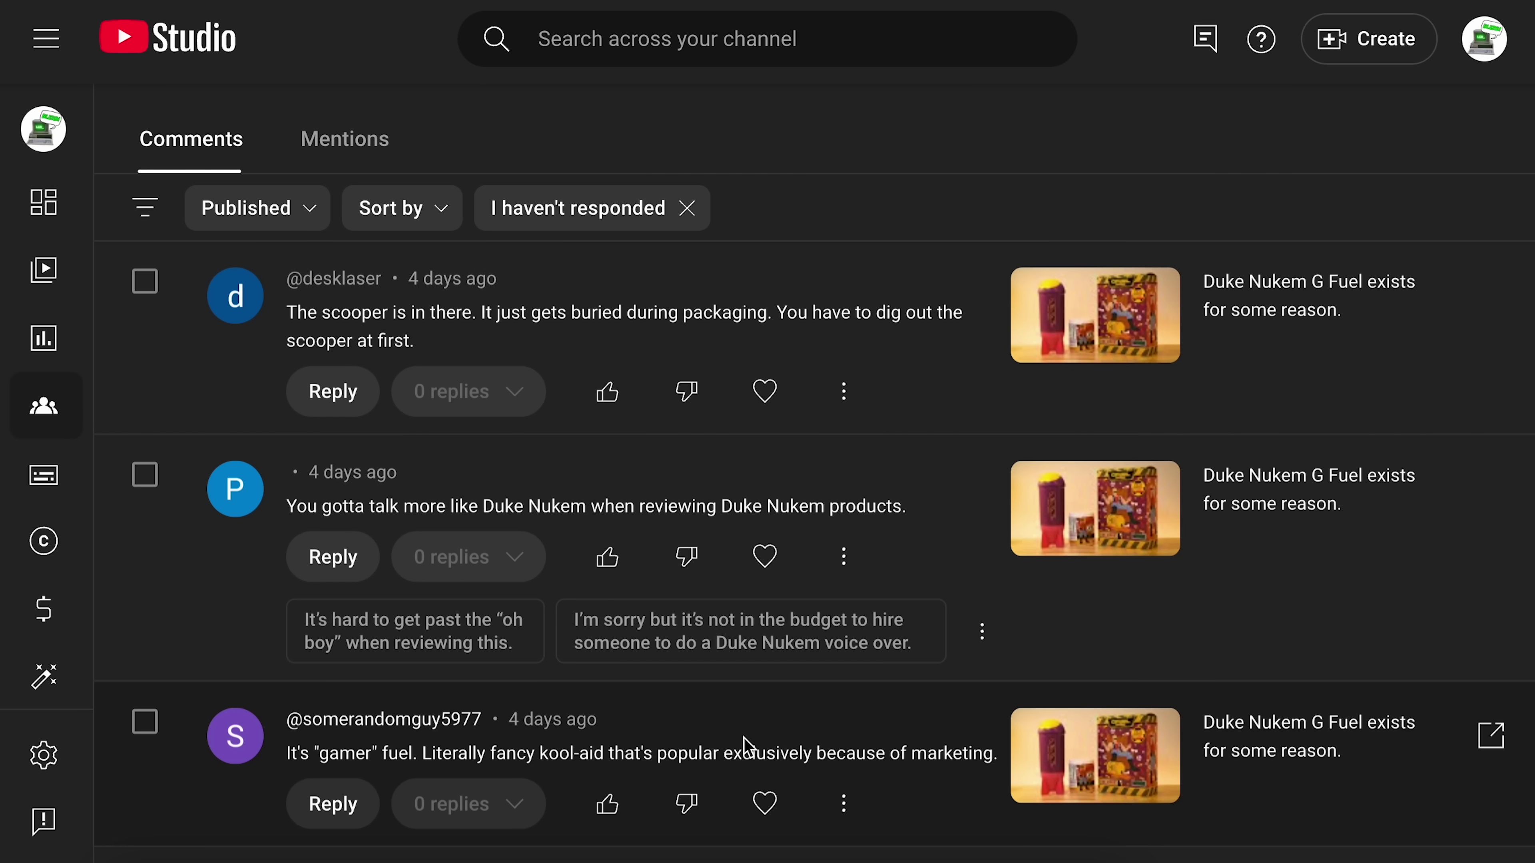
scroll(744, 745, "up", 15)
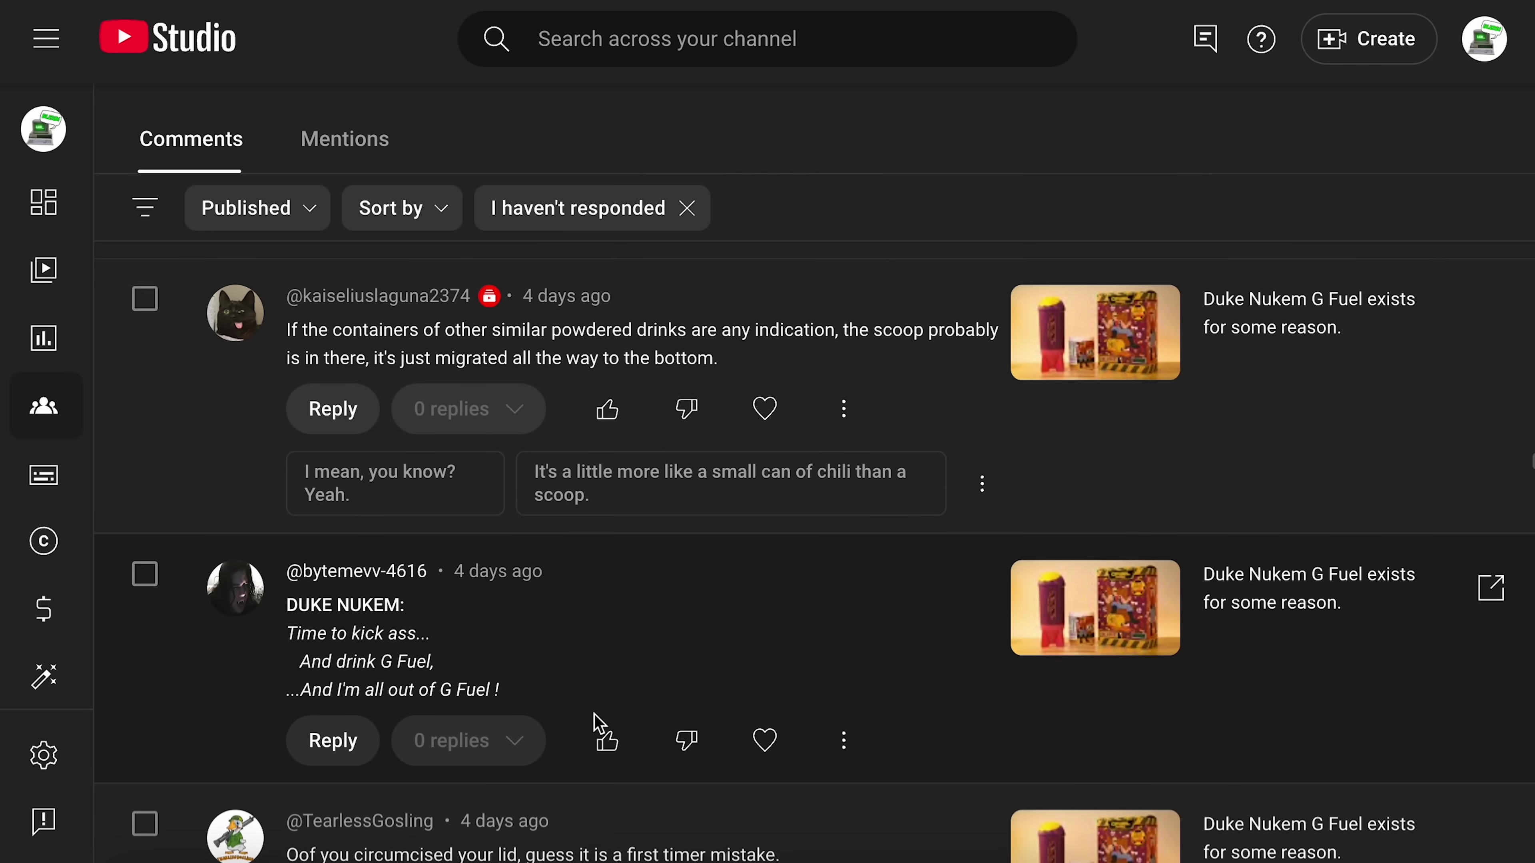
scroll(596, 723, "up", 1)
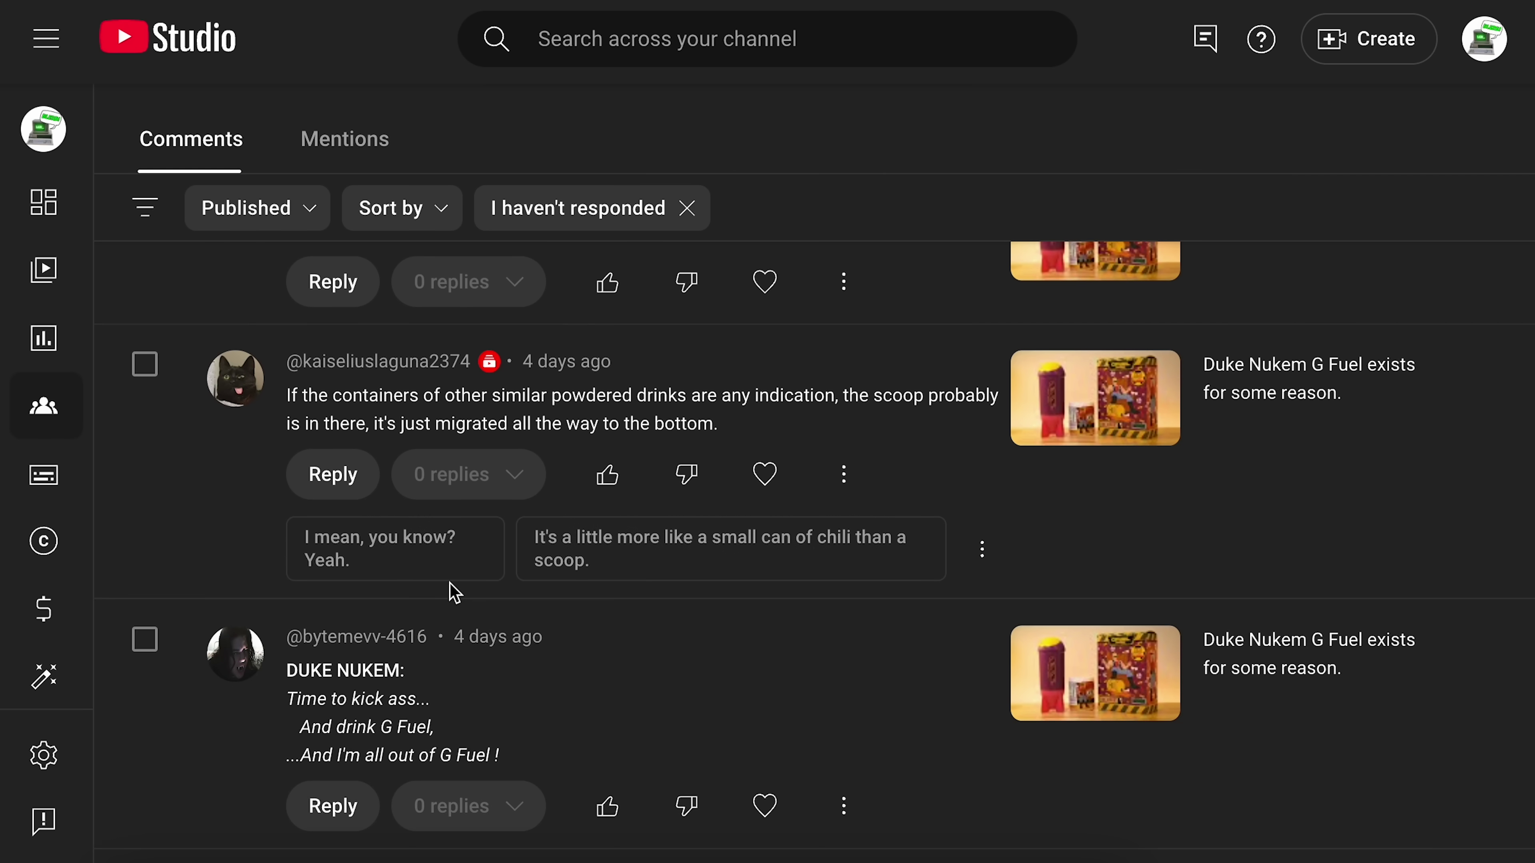
left_click(444, 563)
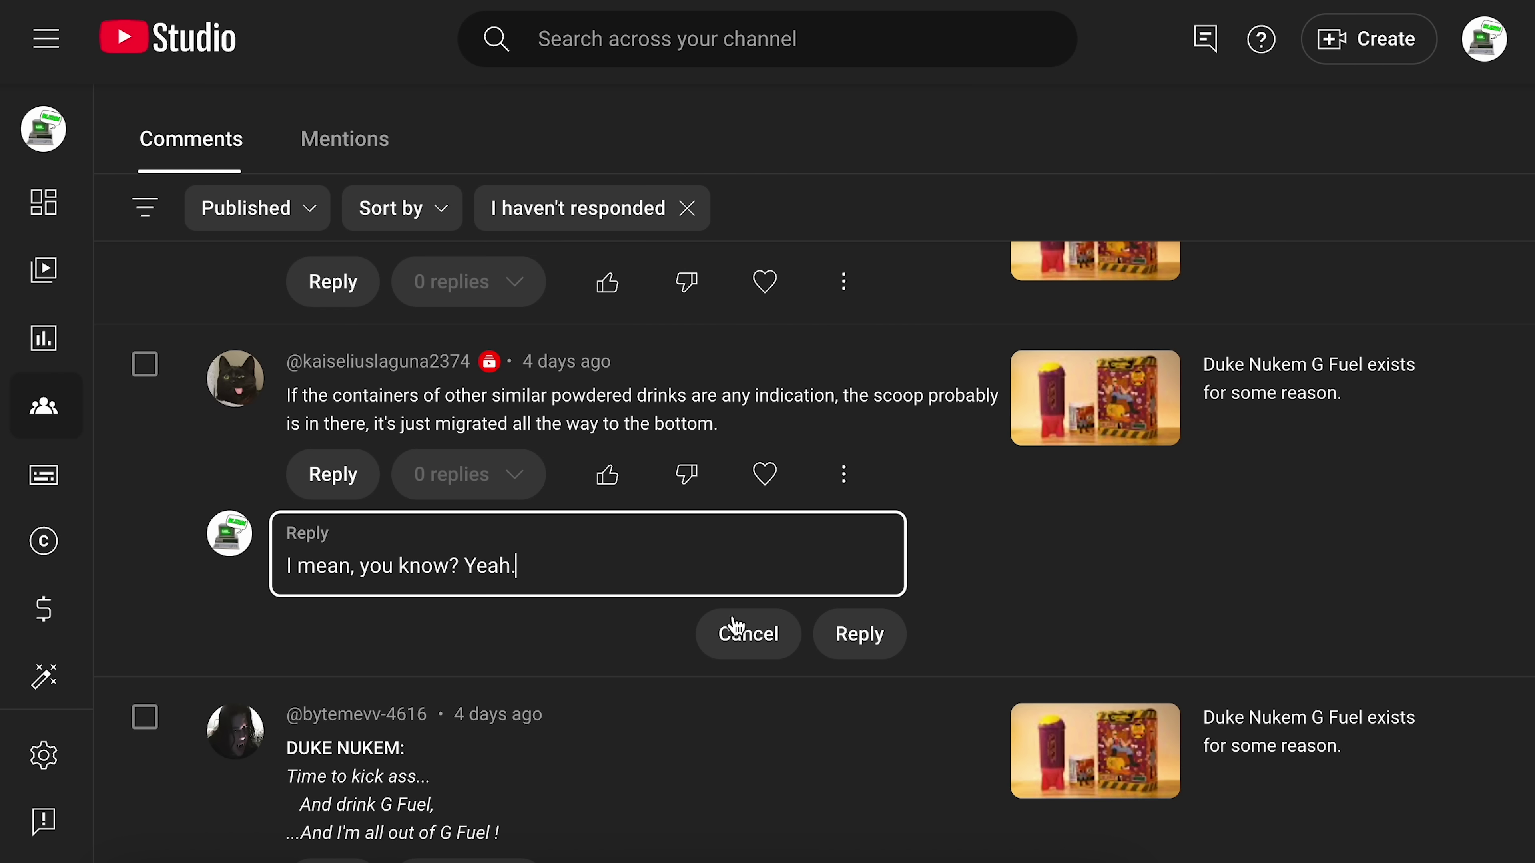
left_click(749, 635)
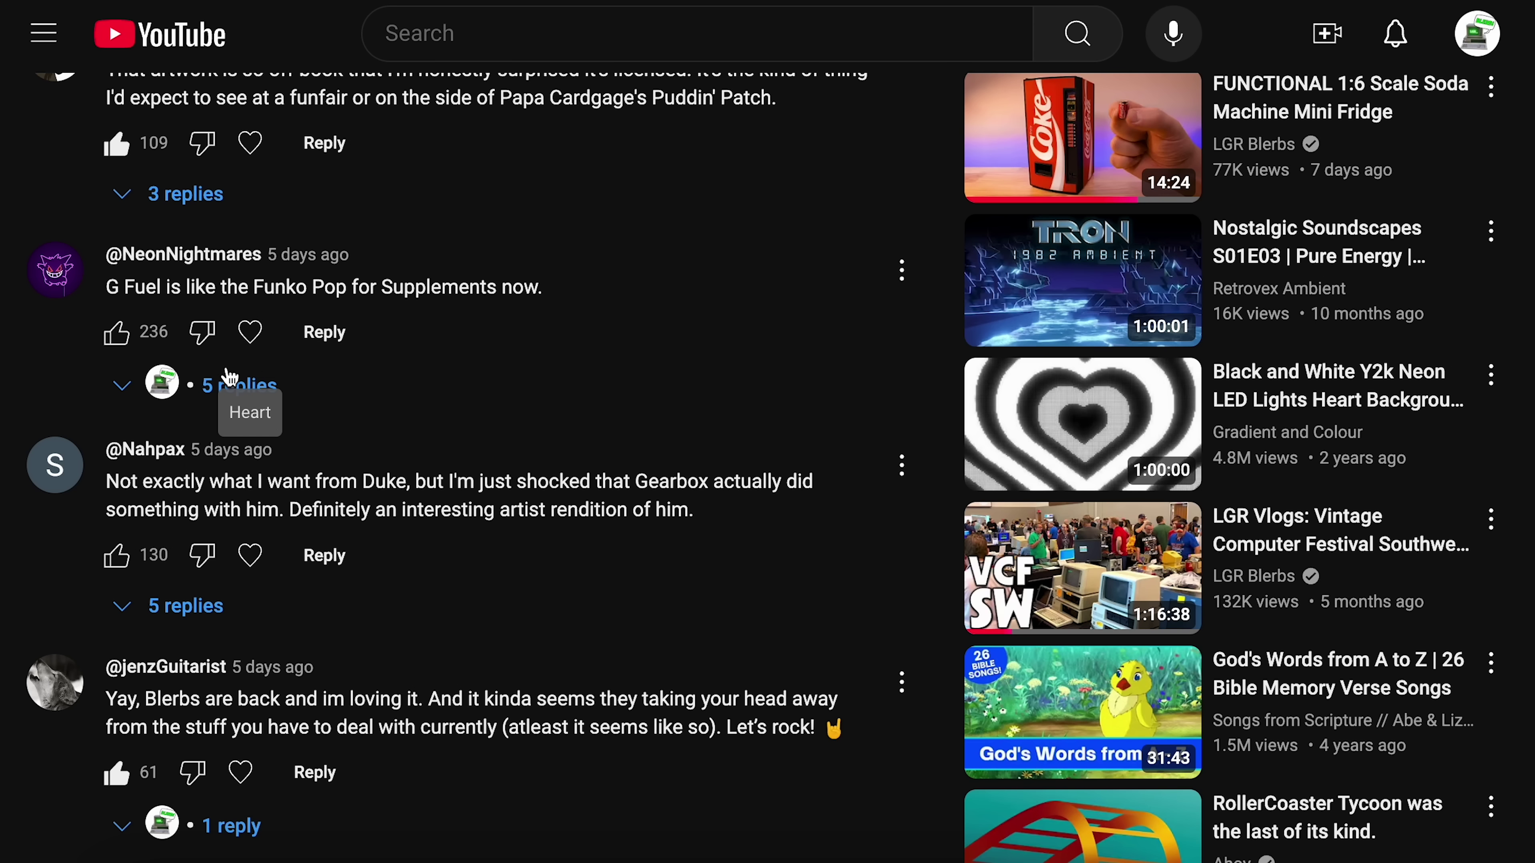
left_click(231, 381)
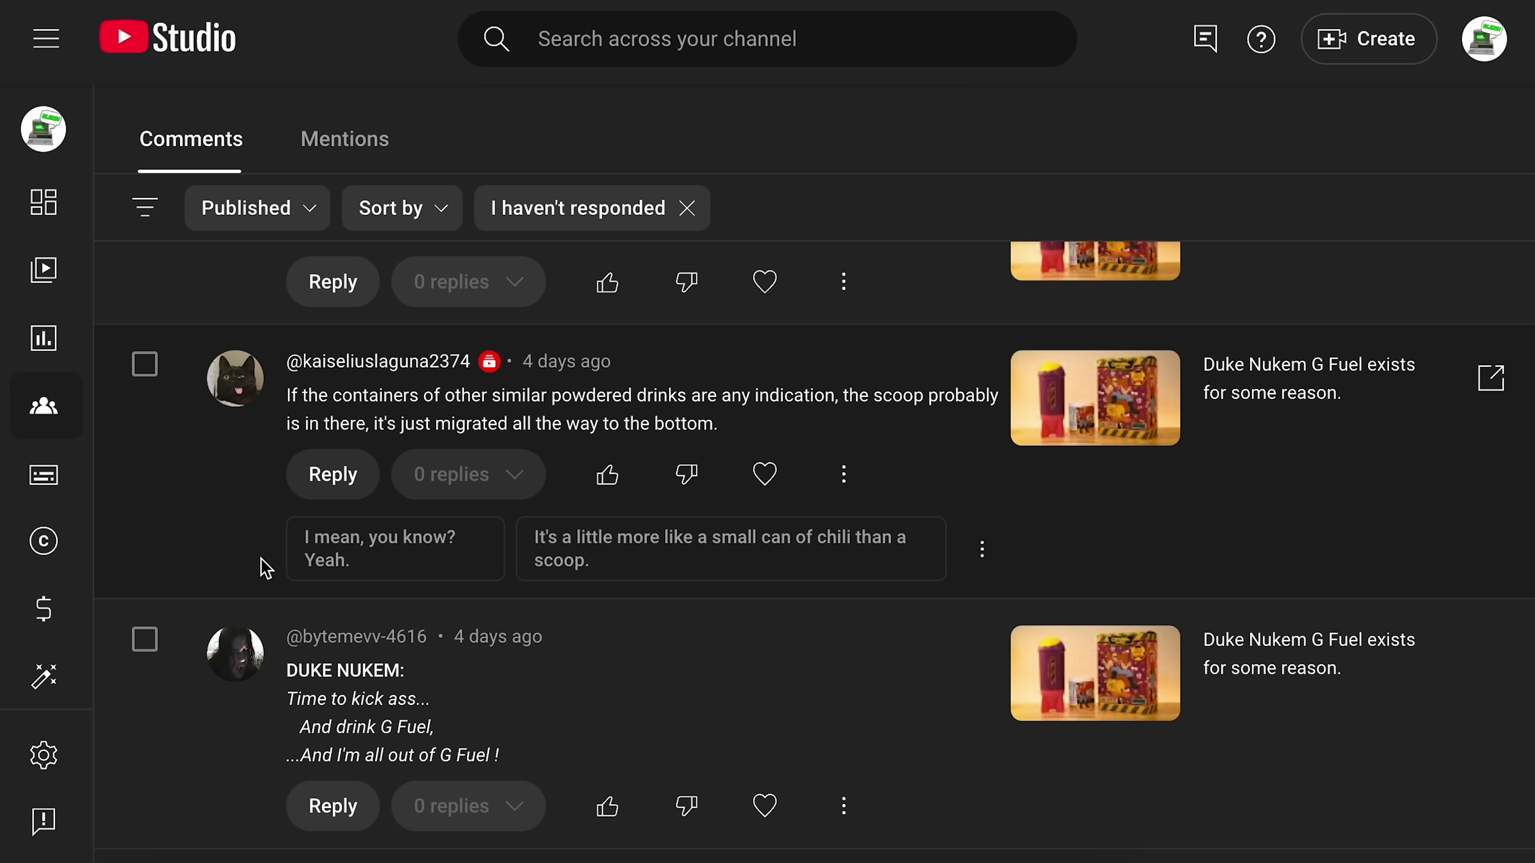
scroll(863, 370, "up", 7)
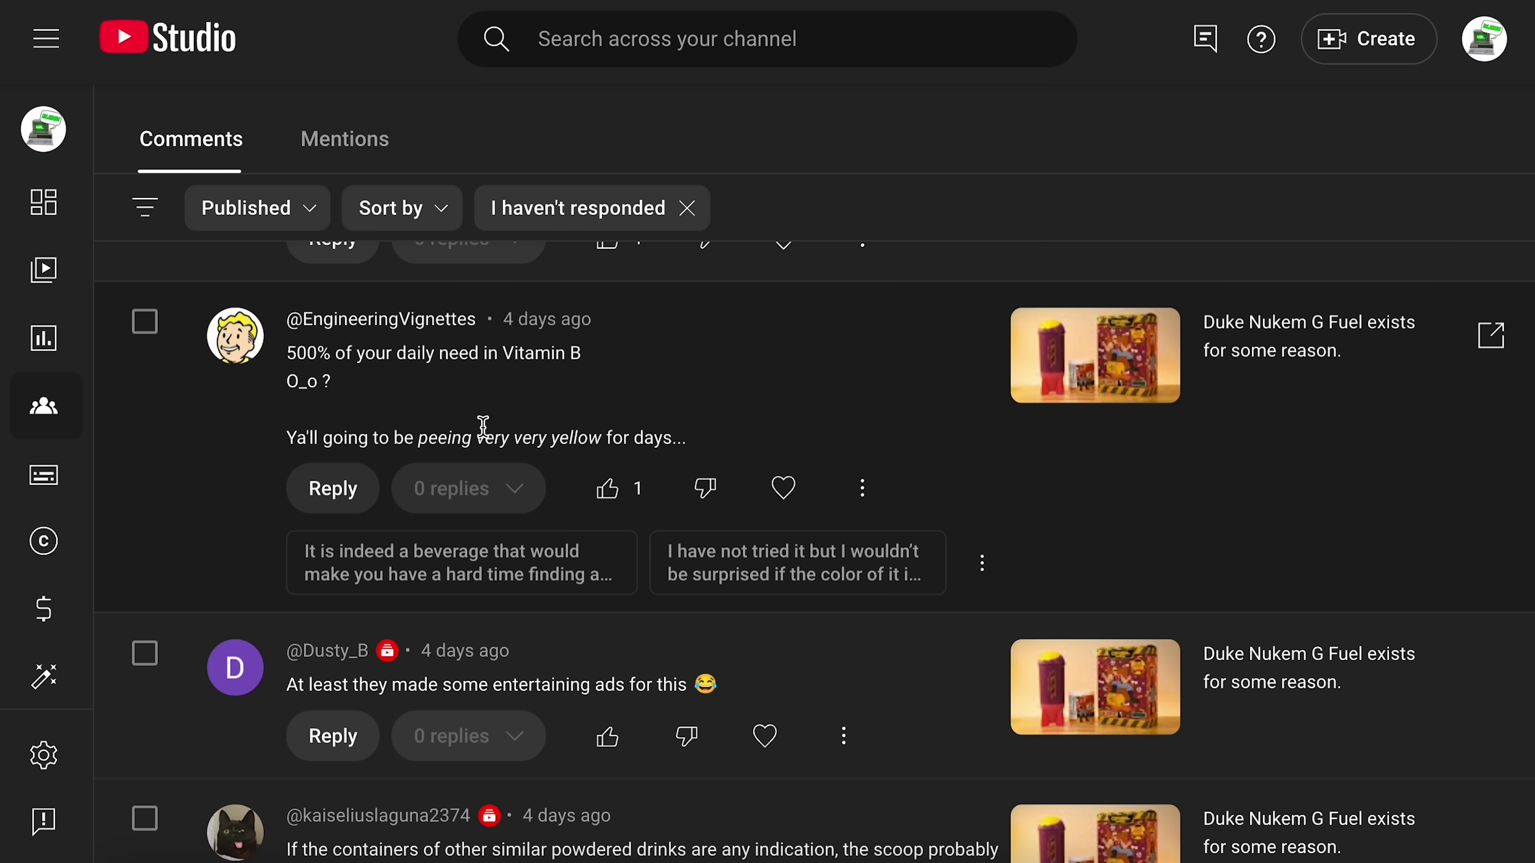
left_click(508, 568)
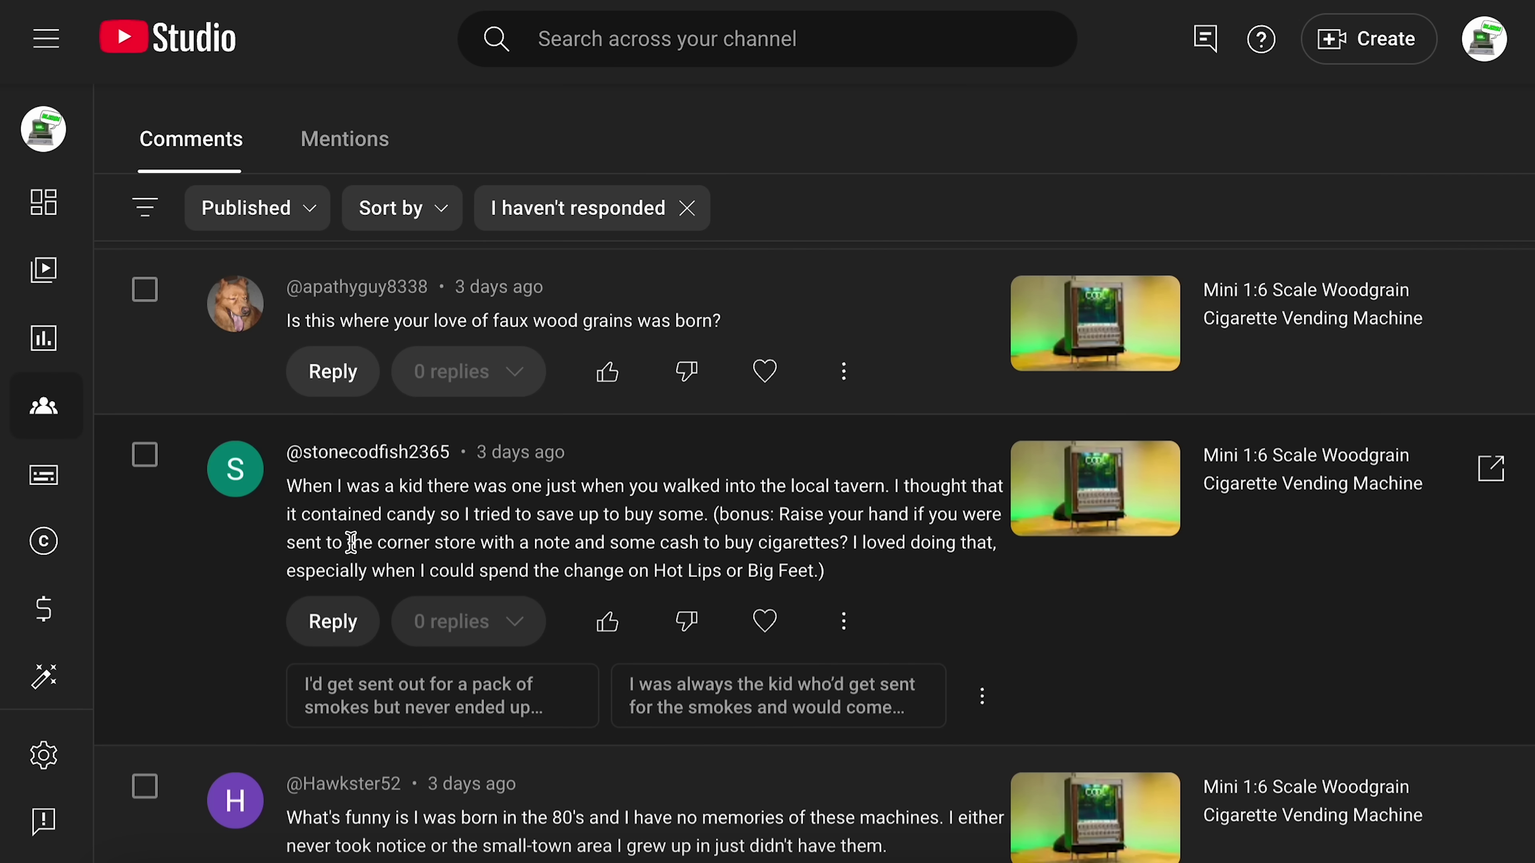
Draft and discard both suggested replies on the candy-buying comment.
left_click(489, 726)
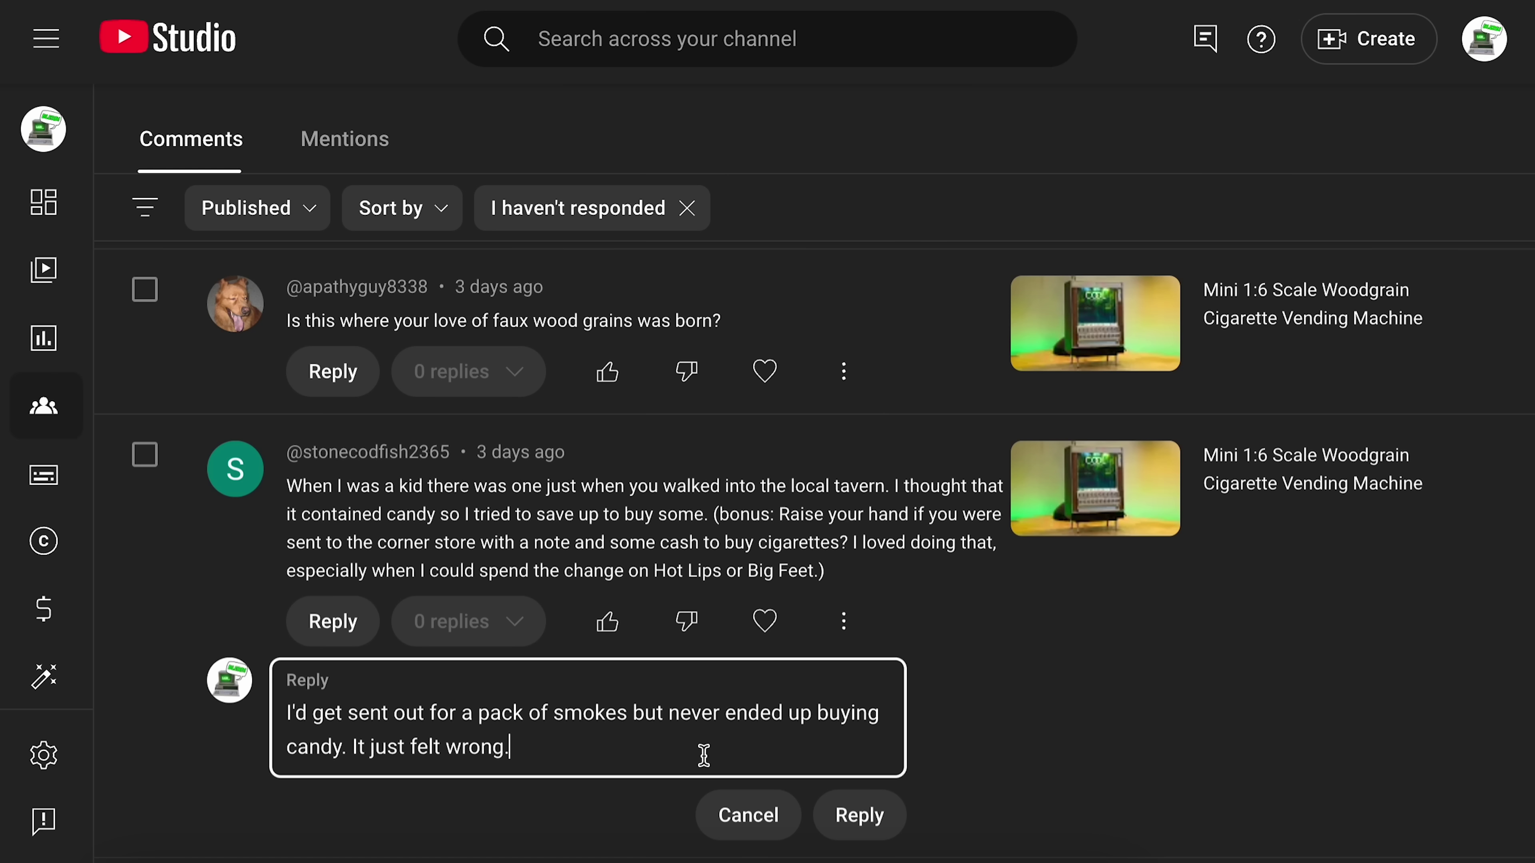
left_click(748, 815)
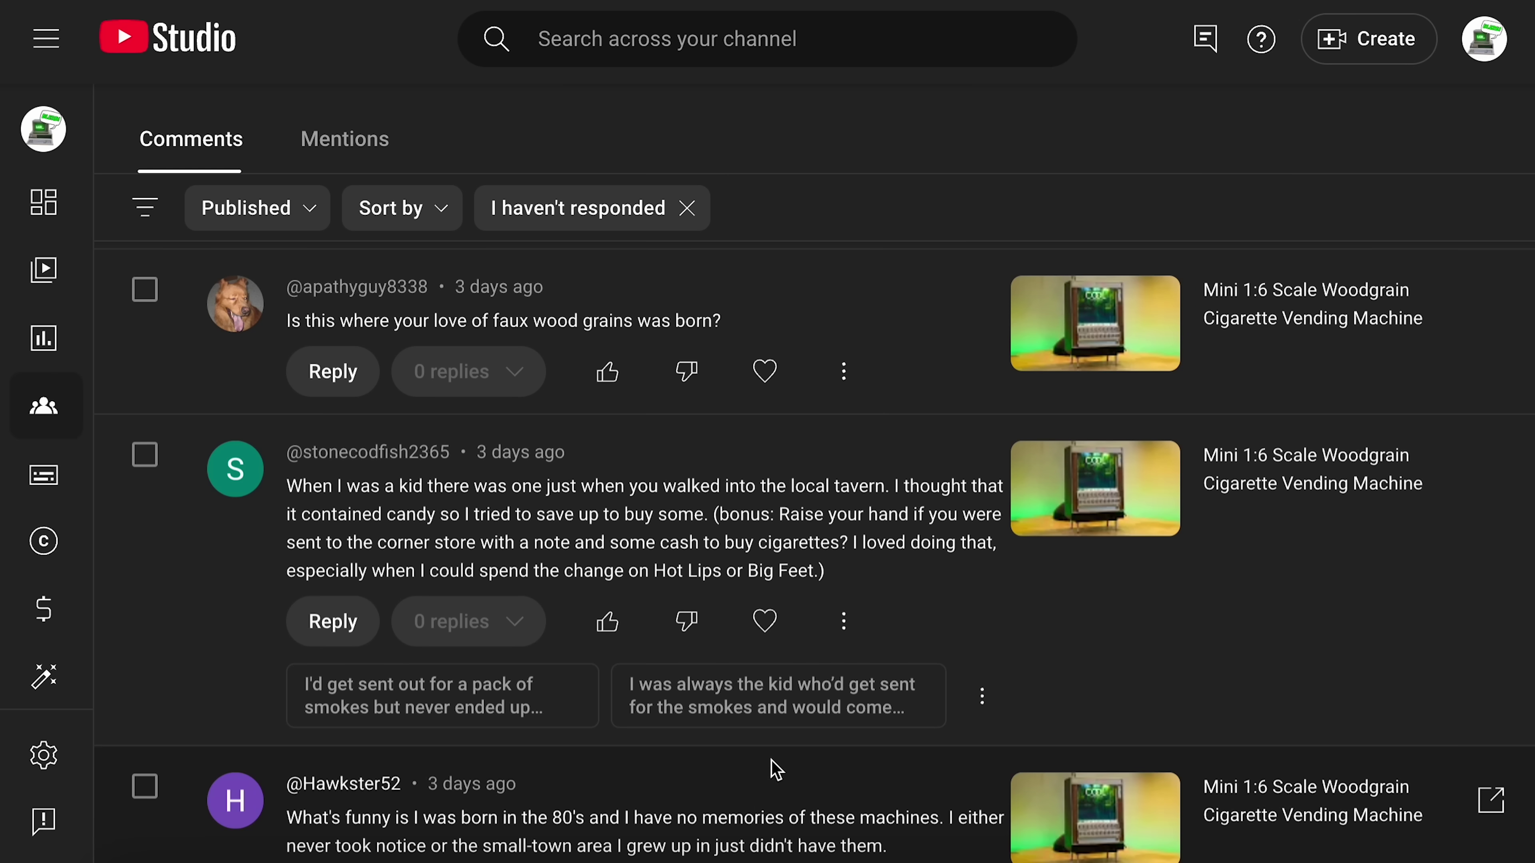
left_click(800, 713)
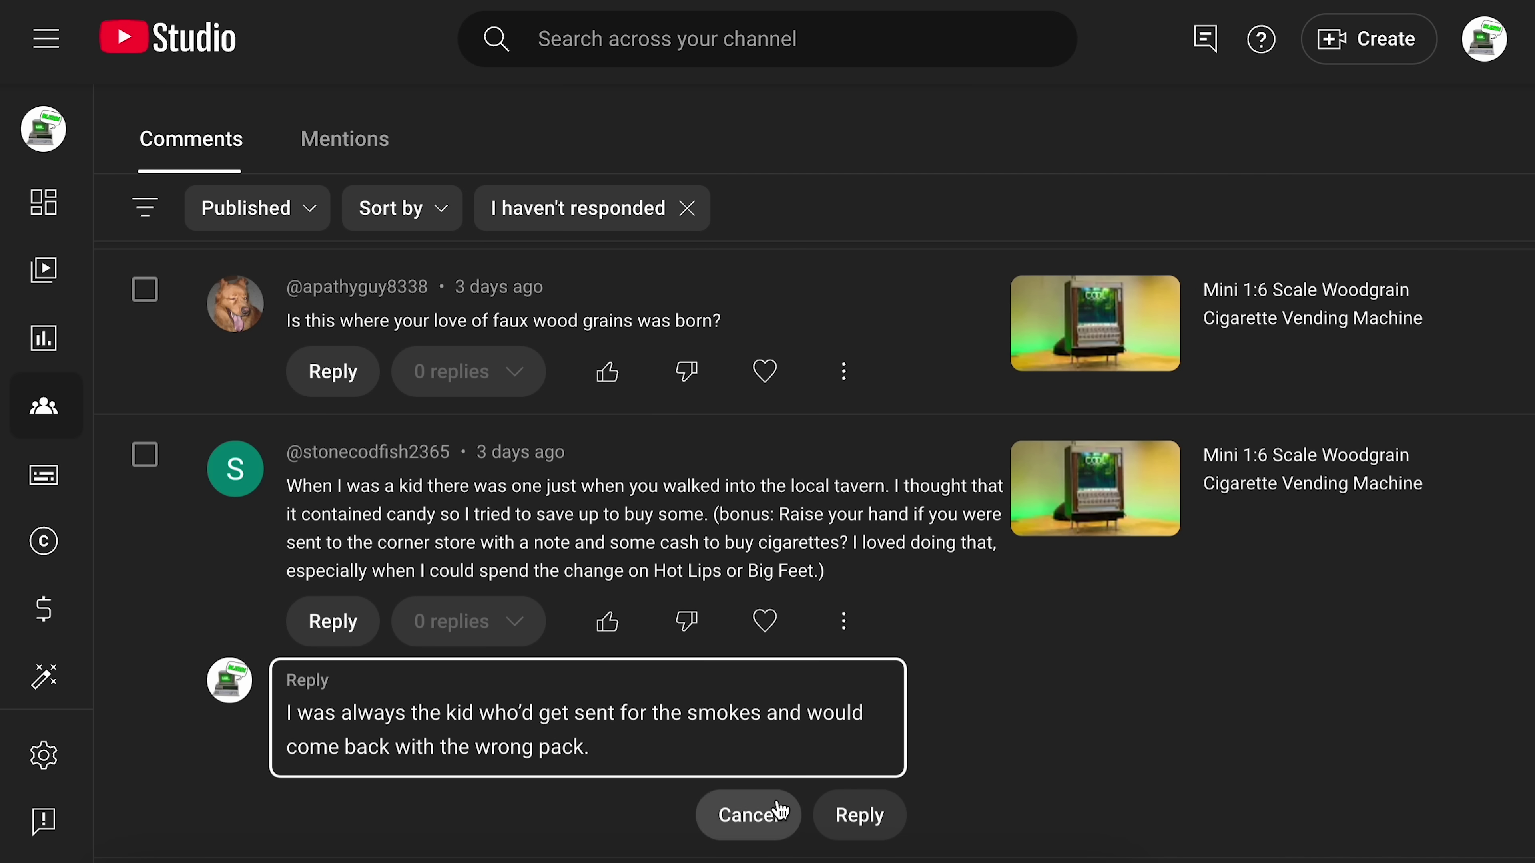
left_click(755, 815)
scroll(900, 621, "up", 5)
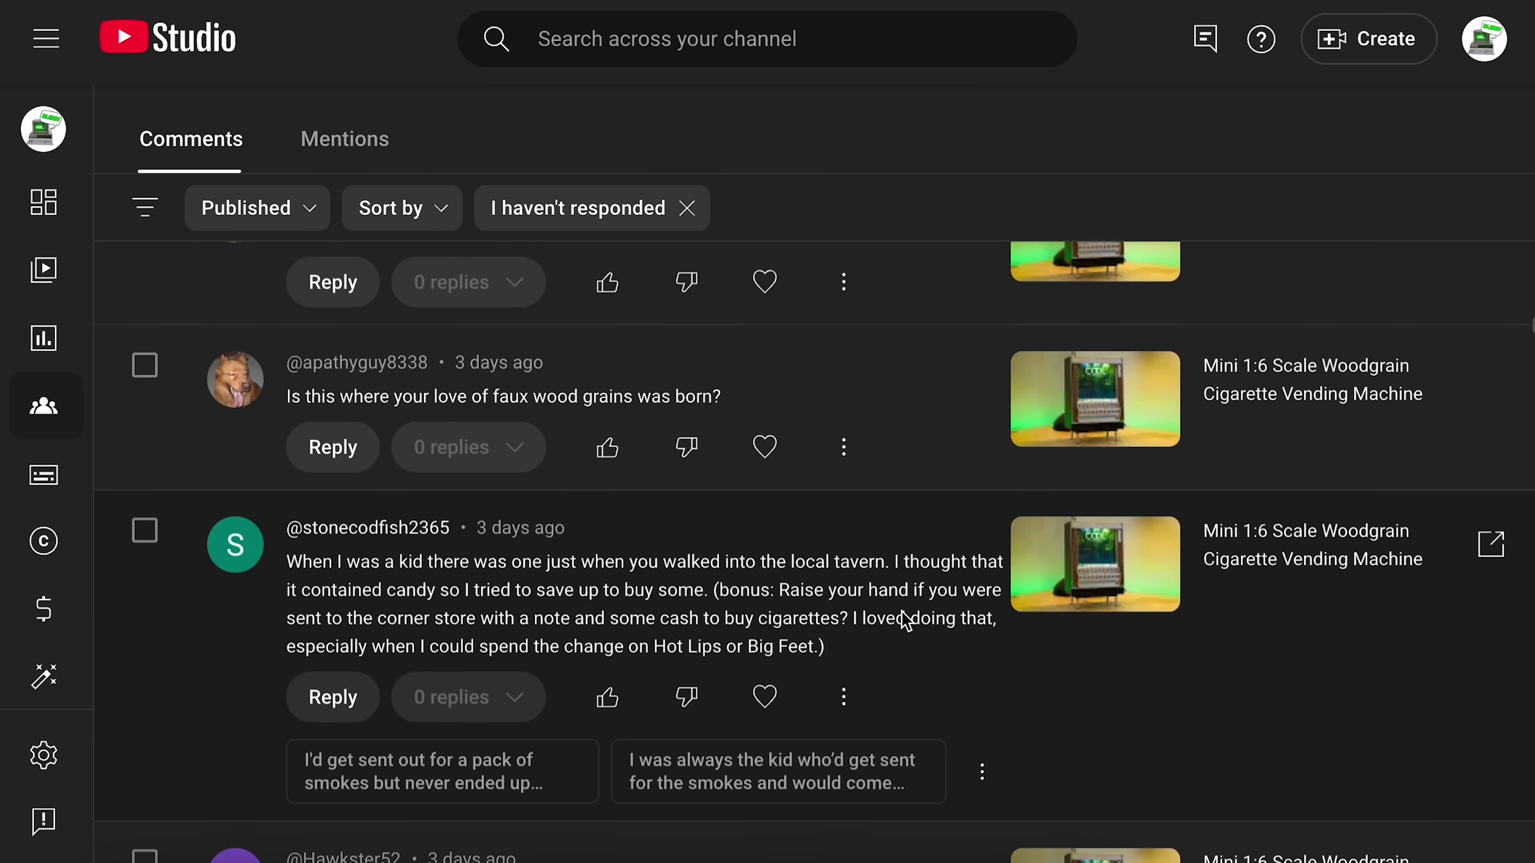
scroll(604, 623, "down", 10)
scroll(181, 627, "up", 1)
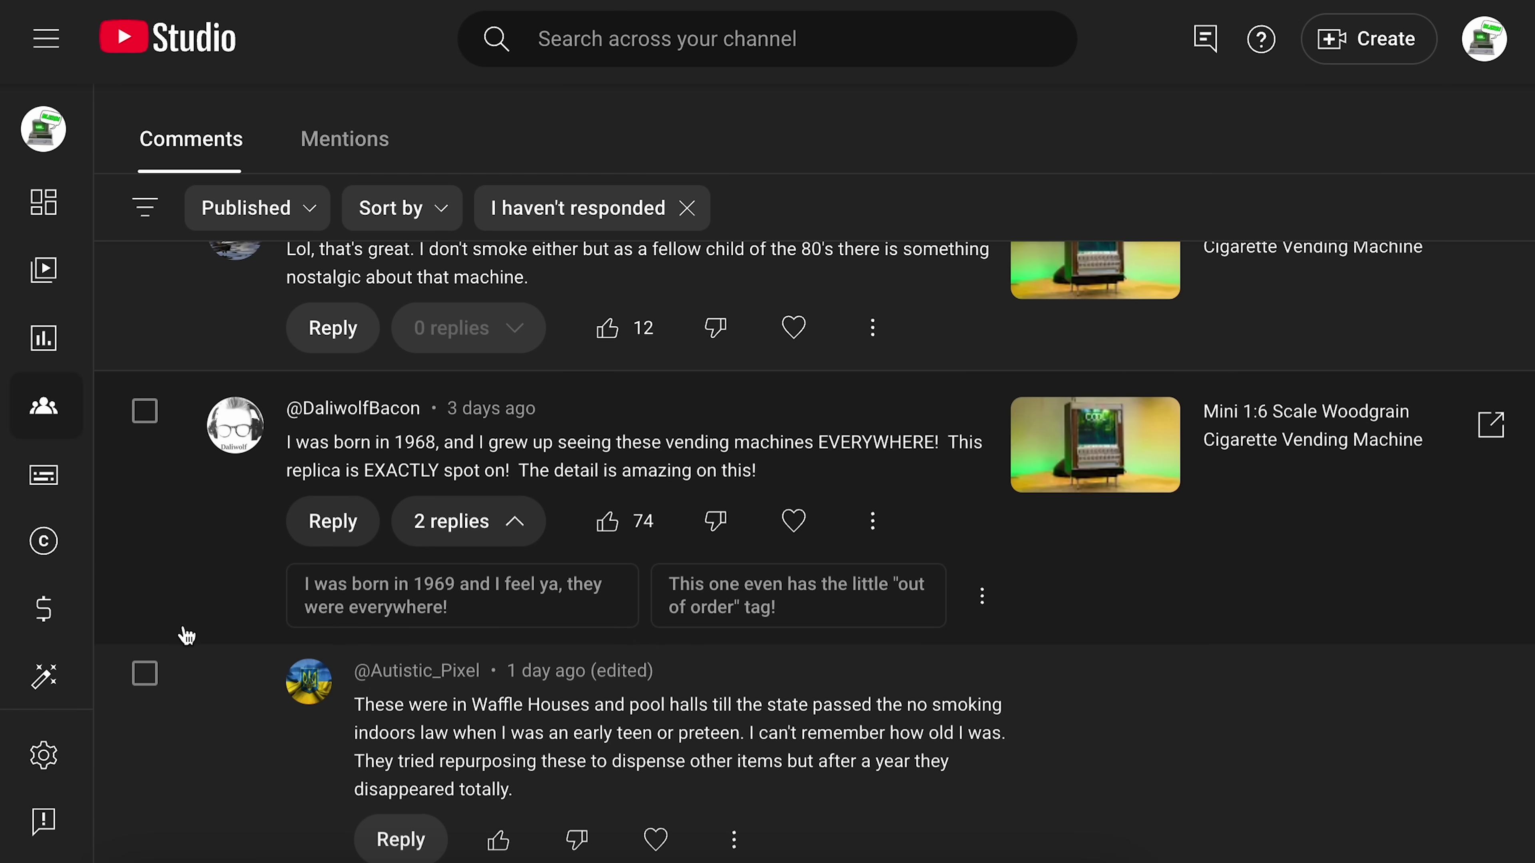
Draft and discard the 'born in 1969' suggested reply.
left_click(551, 607)
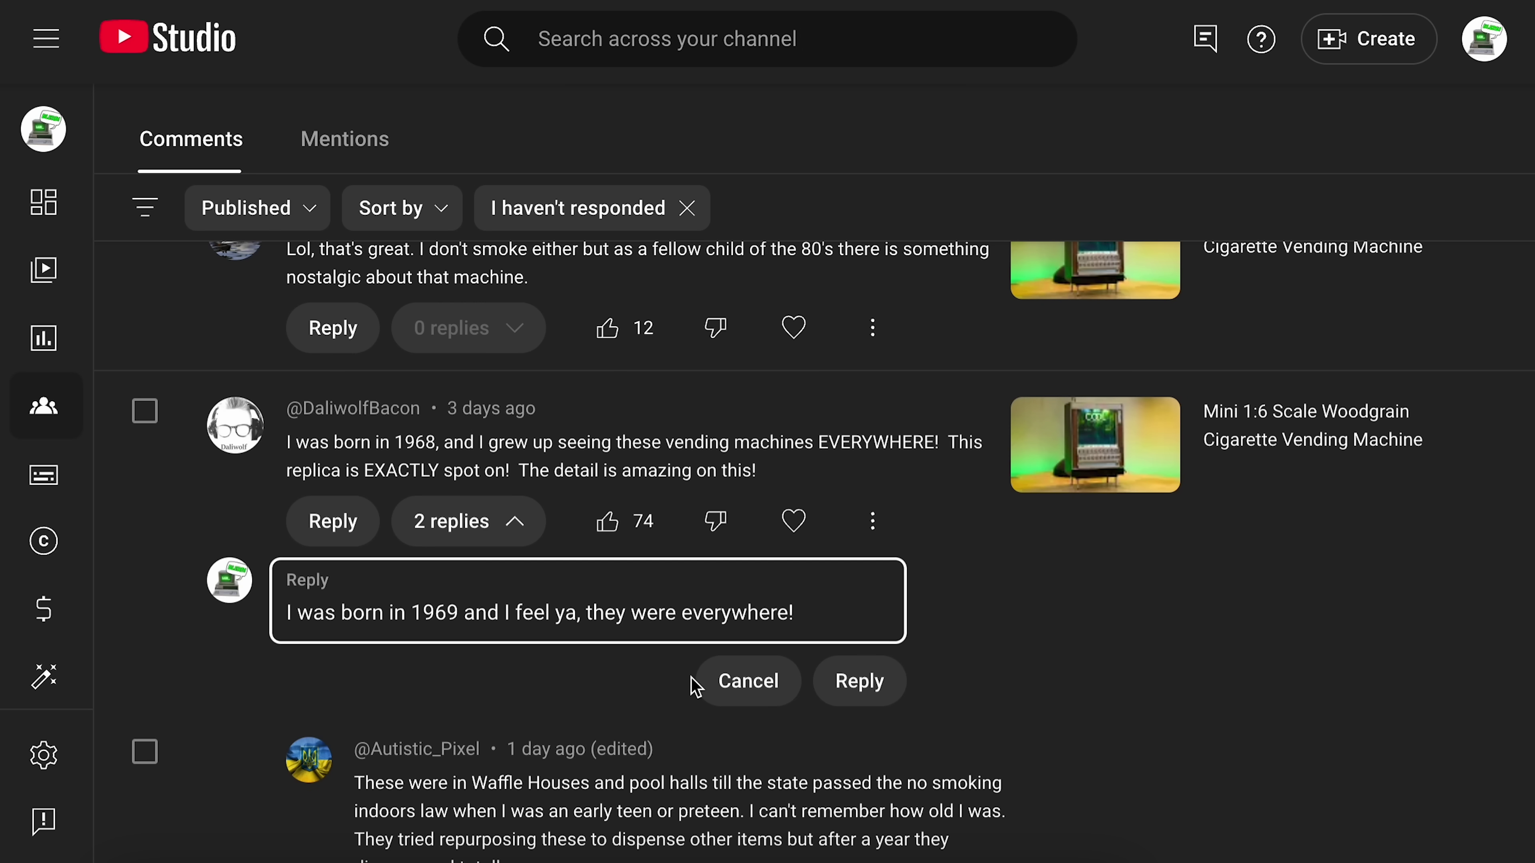
left_click(734, 681)
scroll(812, 673, "down", 1)
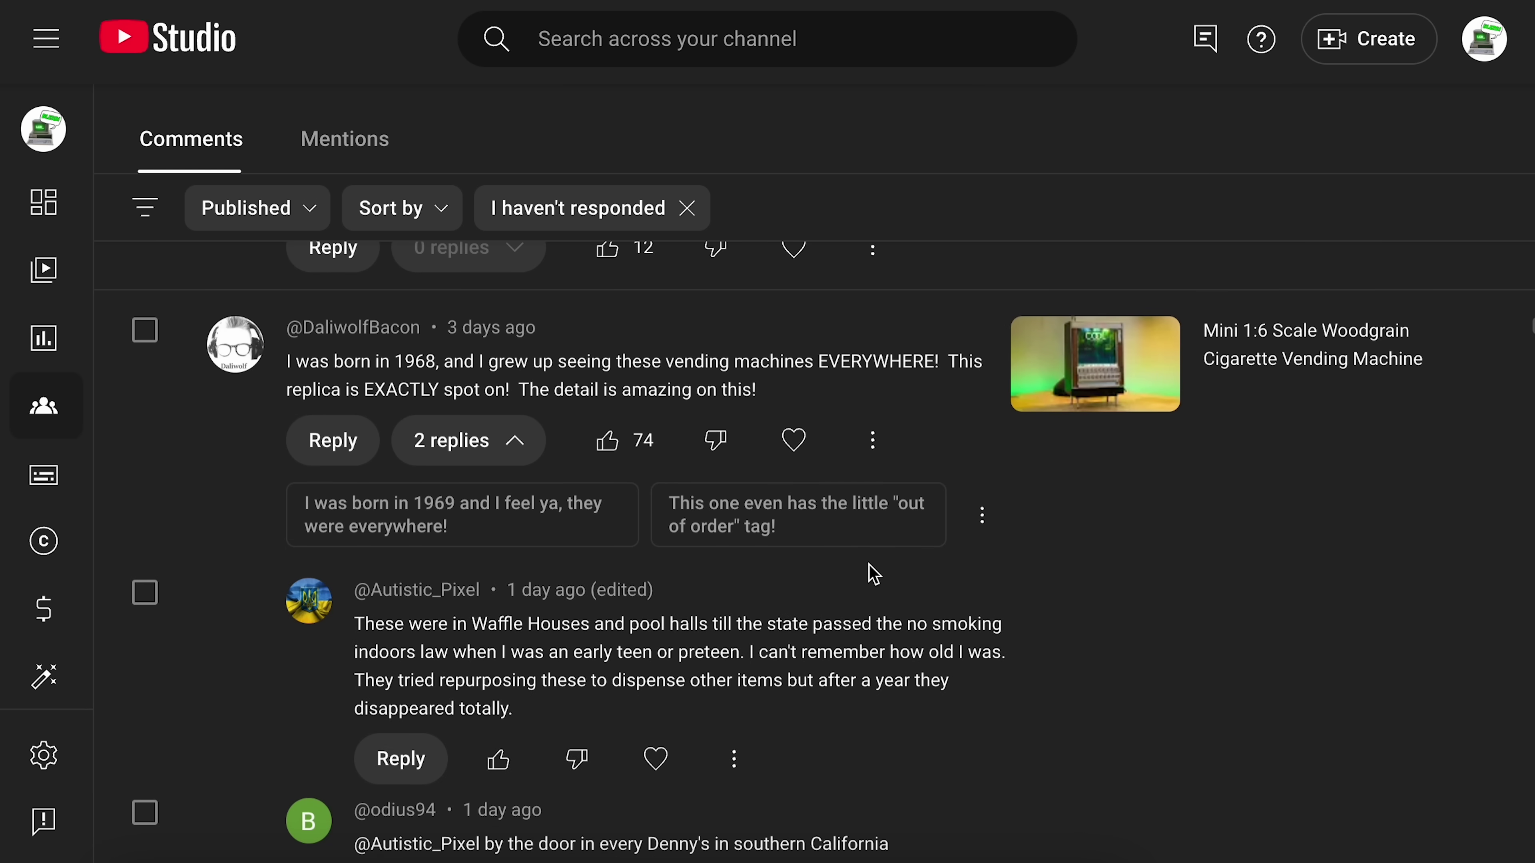
scroll(866, 572, "up", 1)
Discard the unfinished out-of-order-tag reply and switch to the bird channel.
left_click(873, 573)
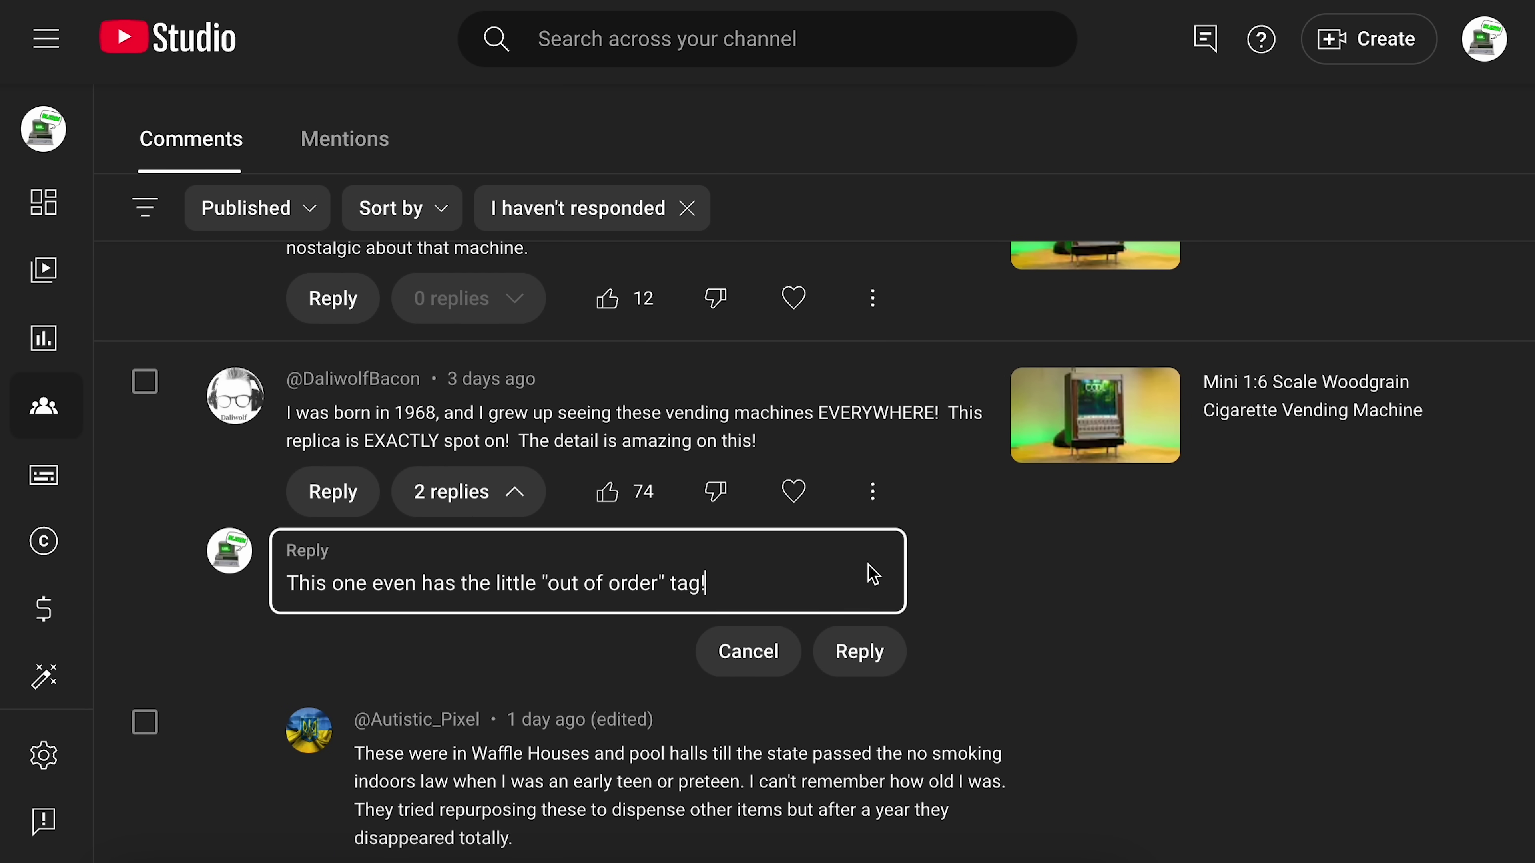
left_click(773, 650)
scroll(804, 656, "down", 5)
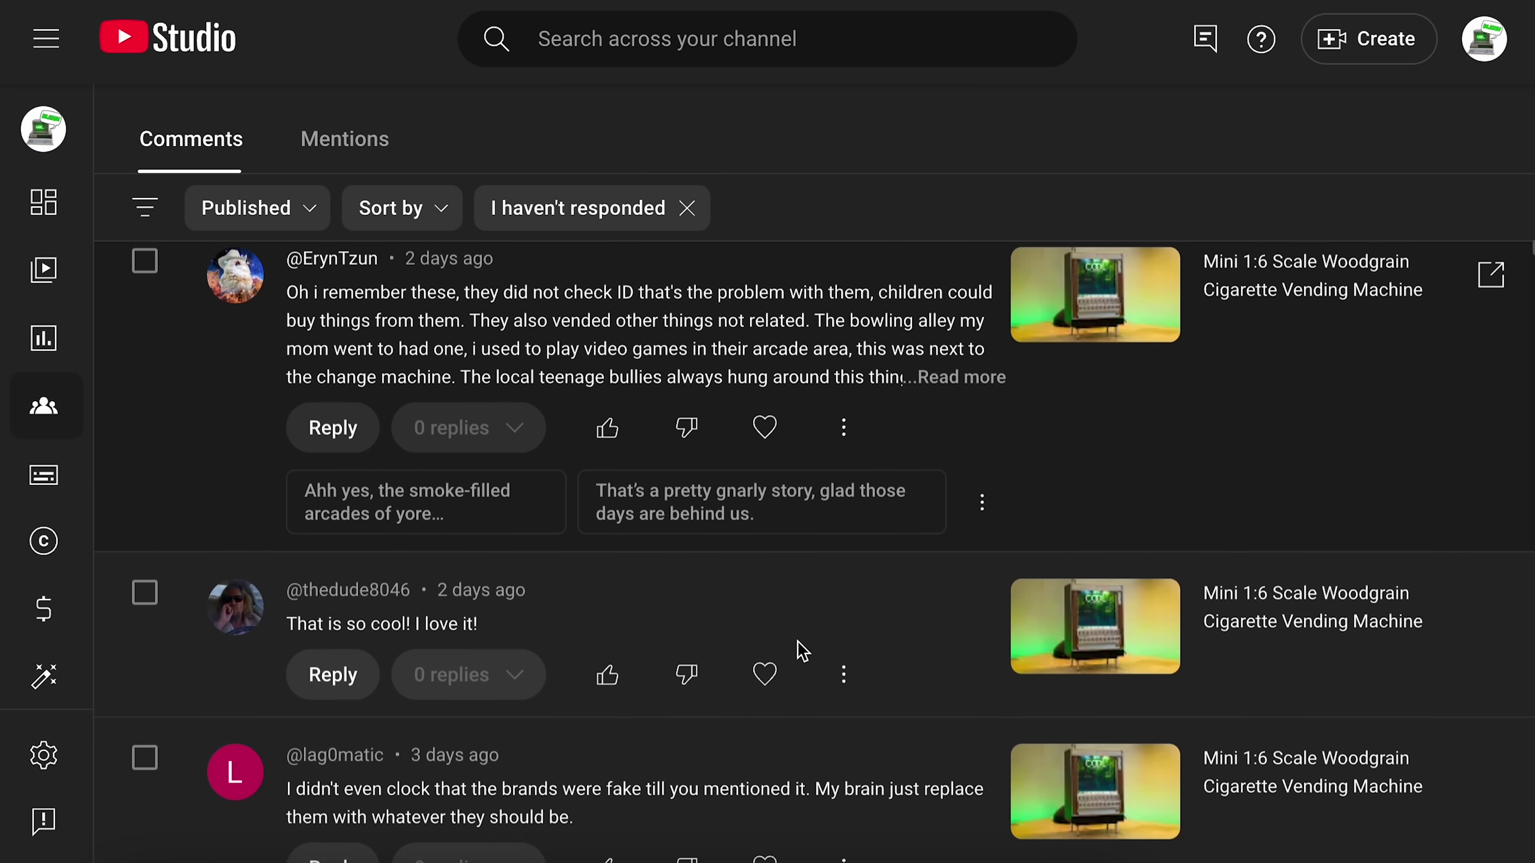
scroll(803, 652, "up", 1)
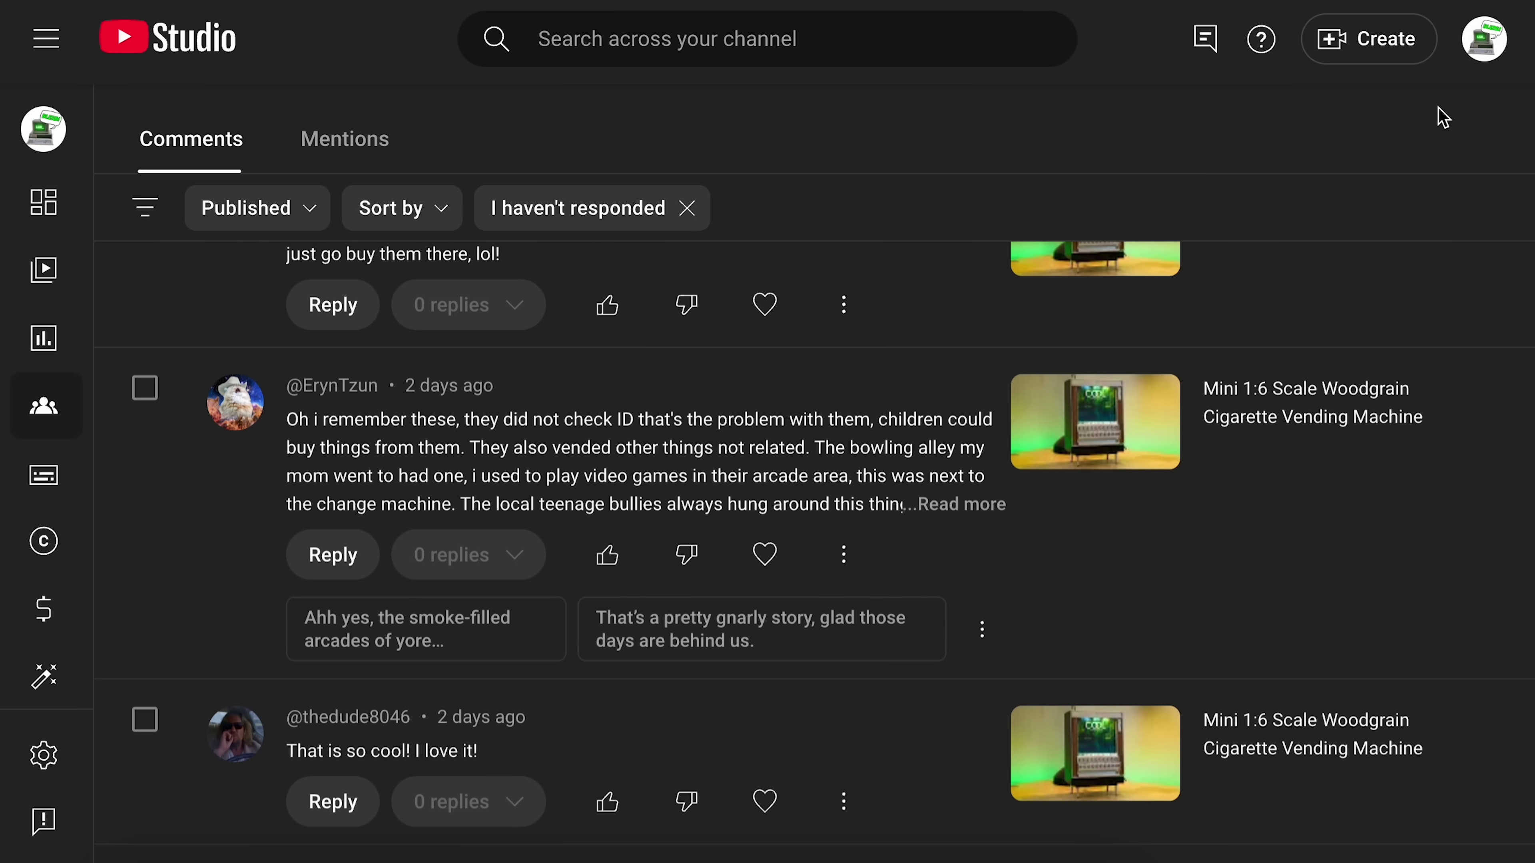
left_click(1496, 39)
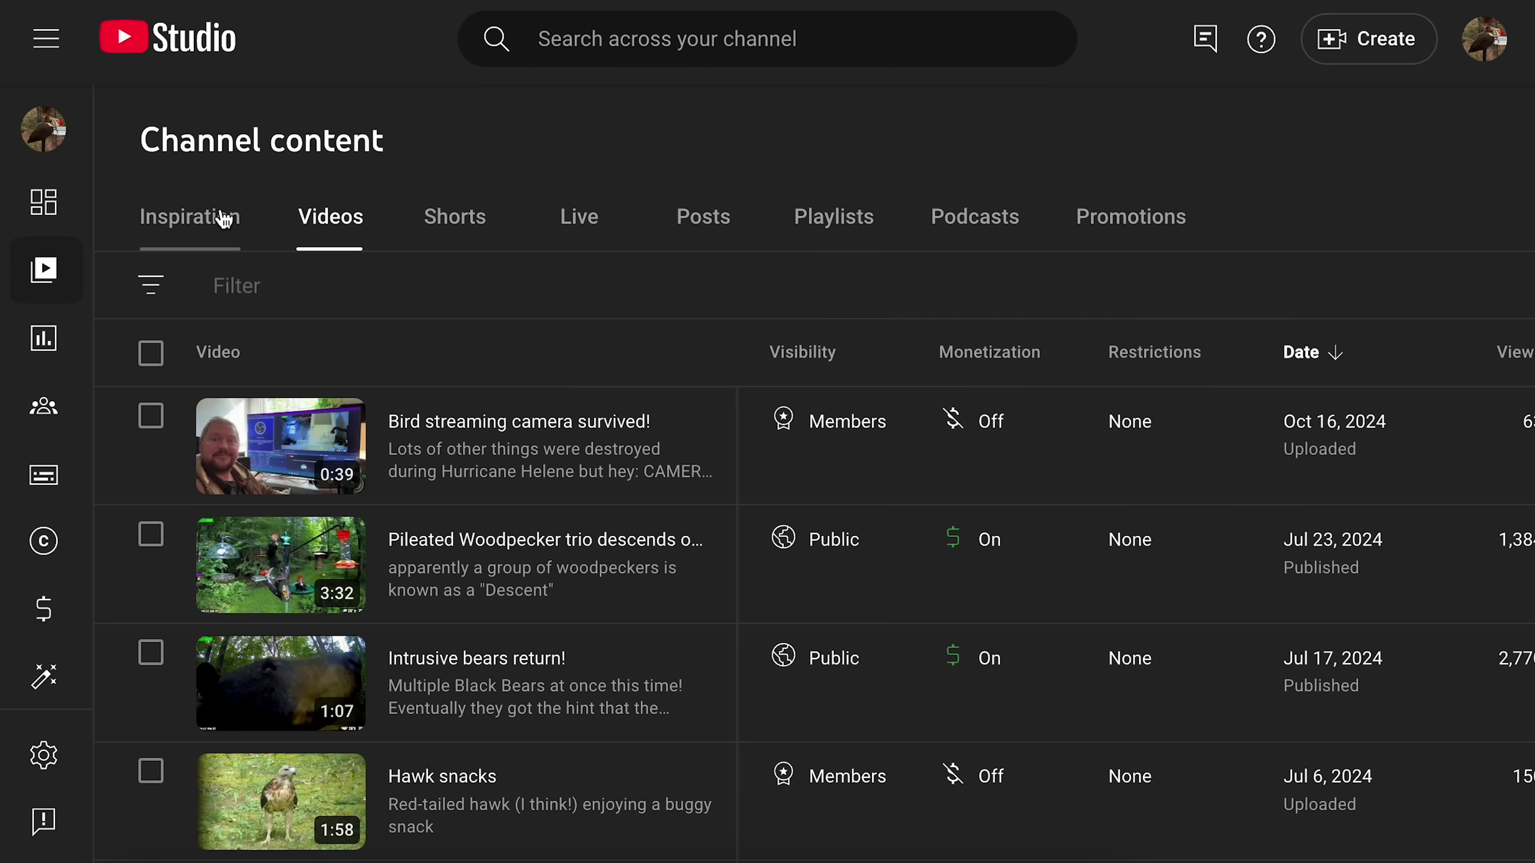
Show the Inspiration tab's AI video ideas, browse the cards, and open 'Rare Bird Sightings on Camera'.
left_click(224, 218)
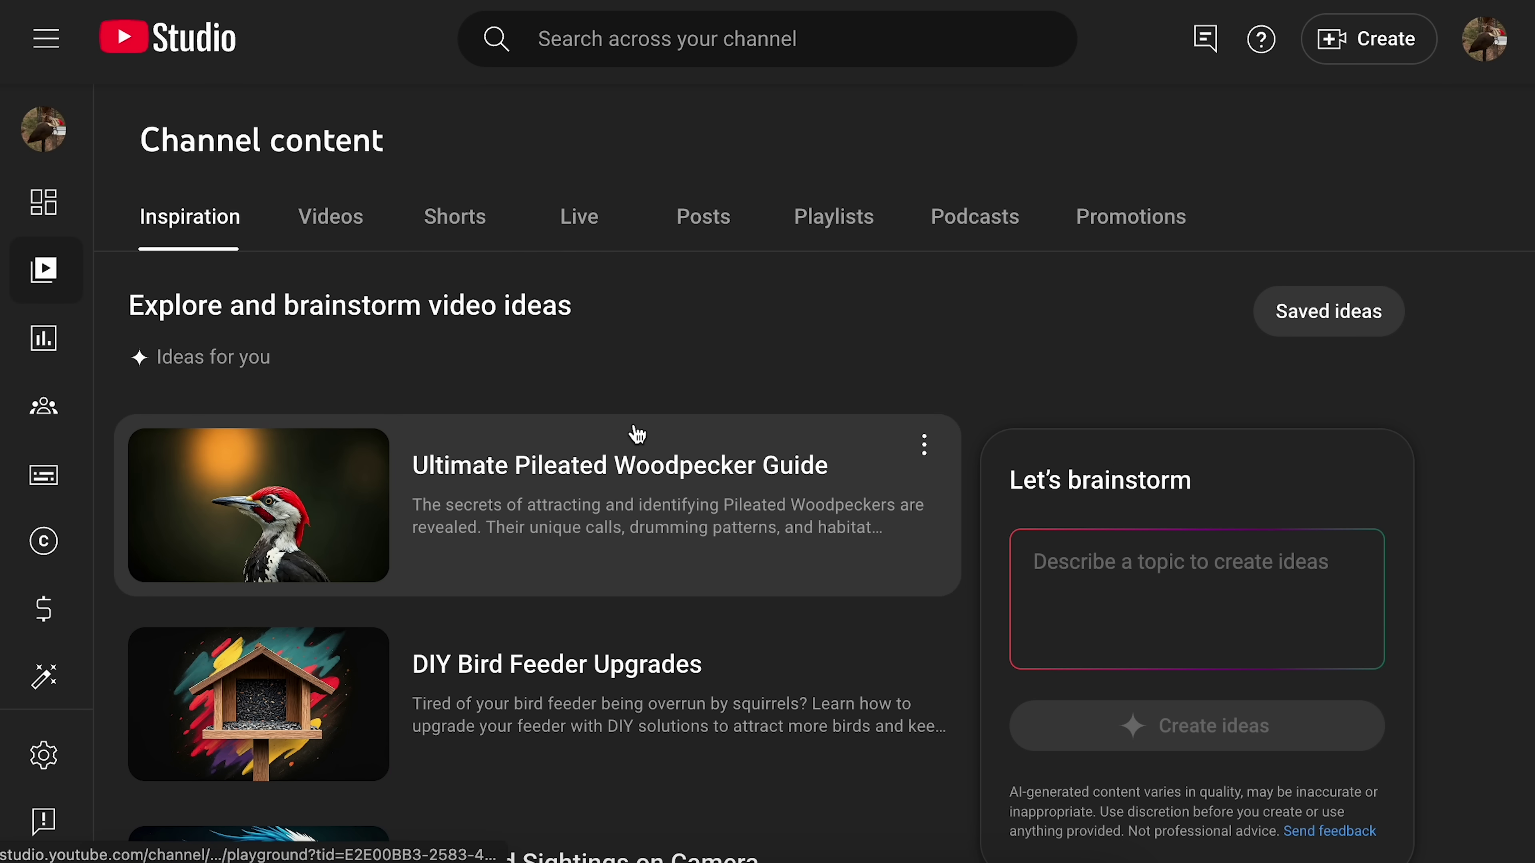
scroll(636, 433, "down", 2)
left_click(1179, 507)
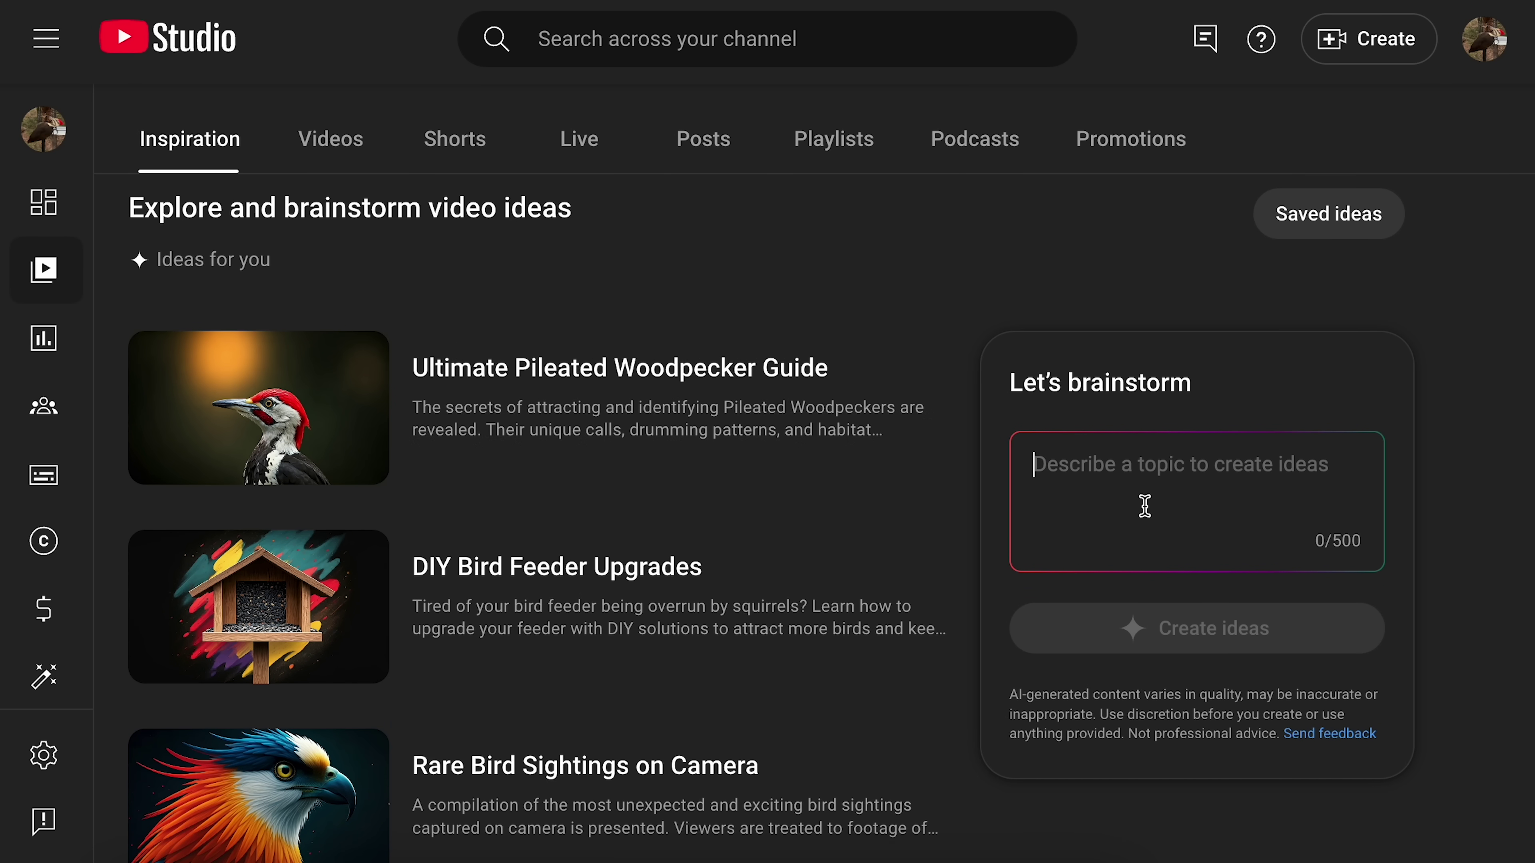
scroll(783, 449, "down", 3)
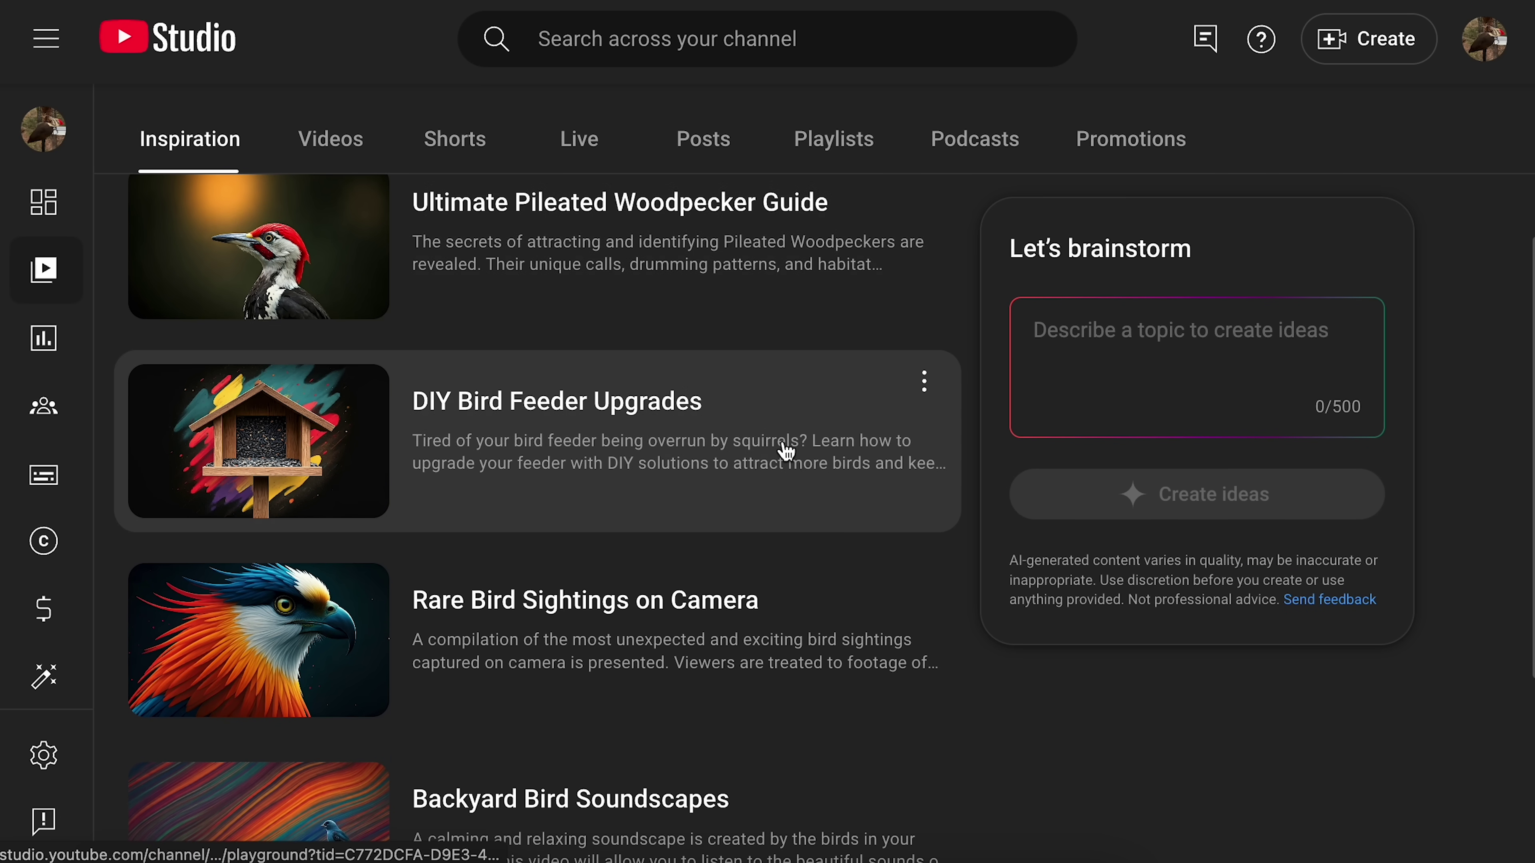
scroll(786, 451, "down", 3)
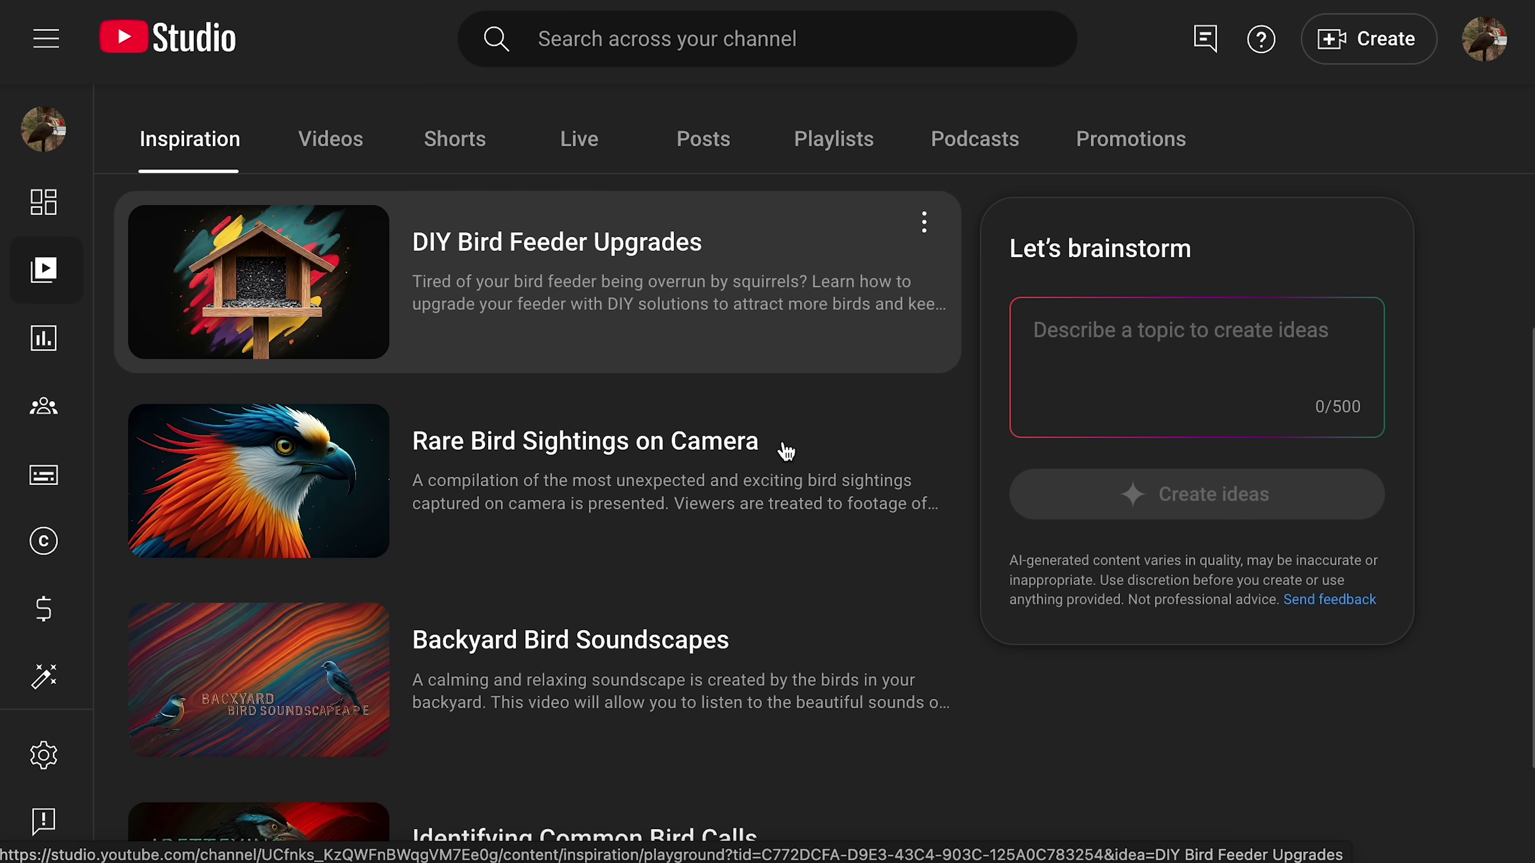
scroll(785, 450, "down", 3)
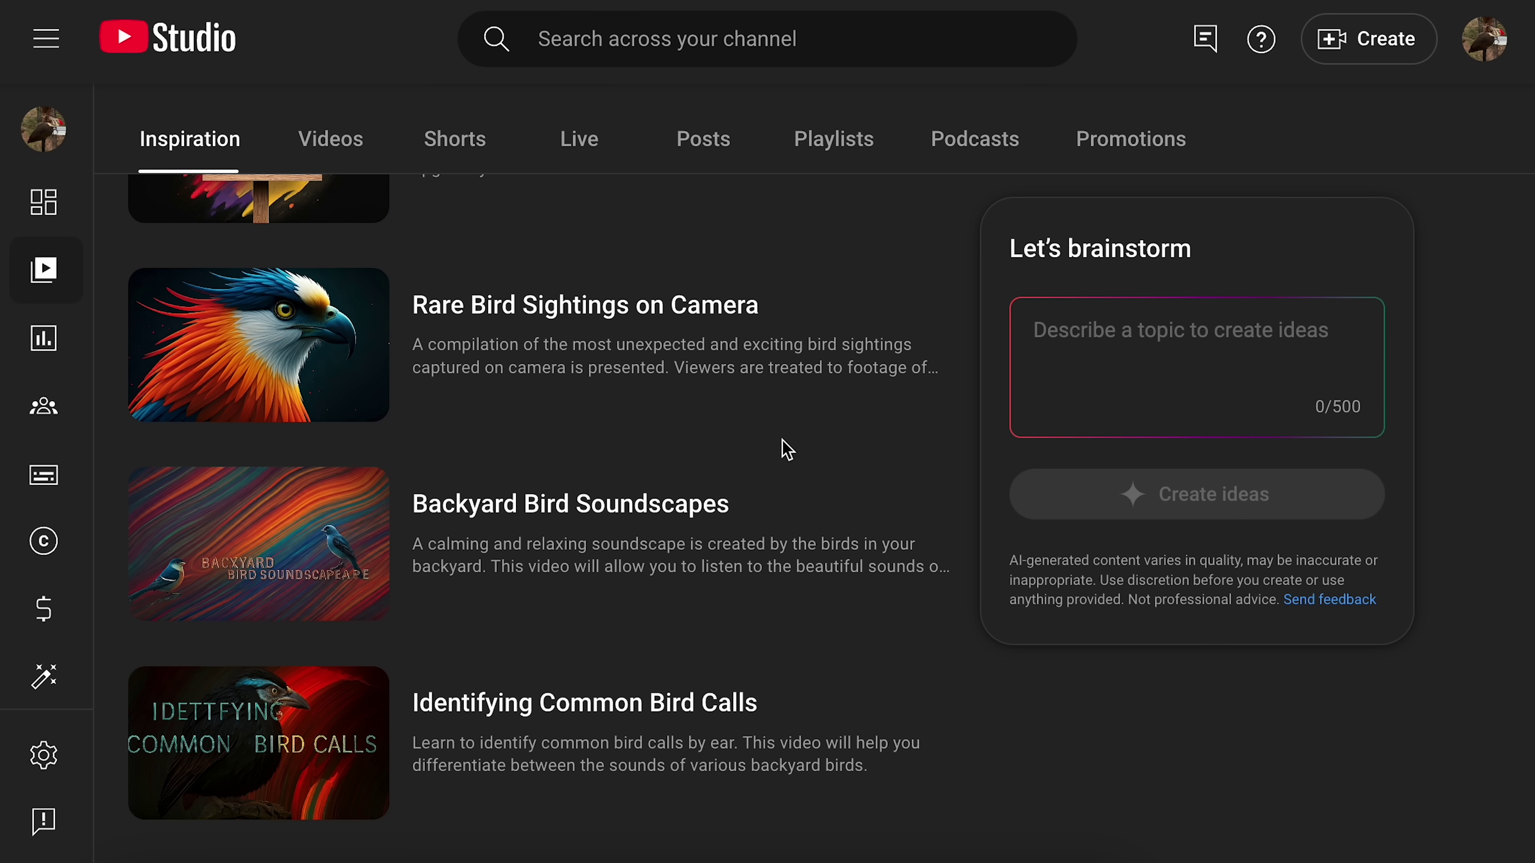
scroll(645, 557, "up", 8)
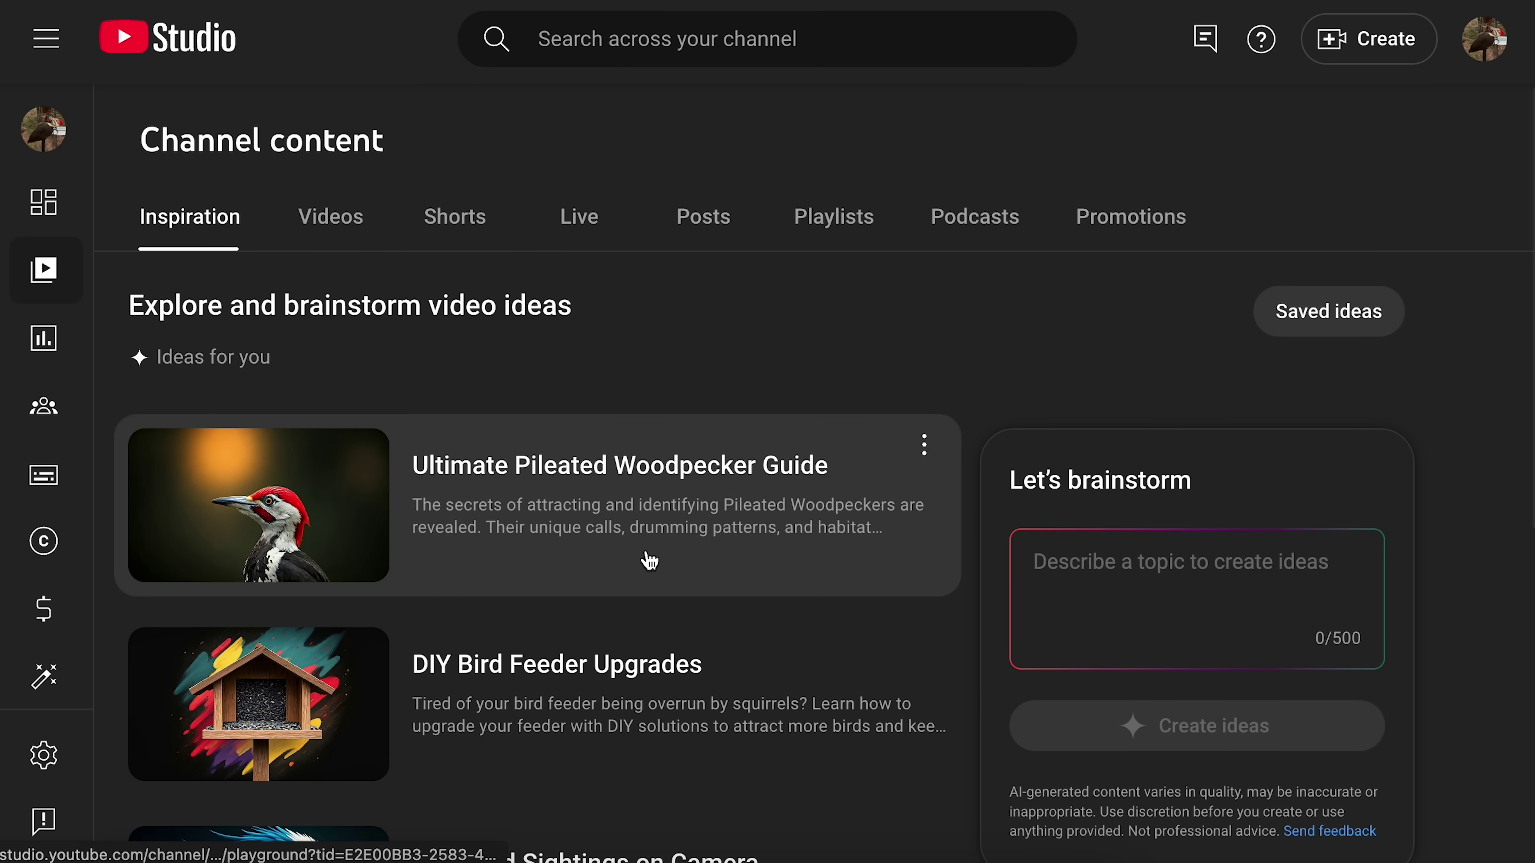
scroll(490, 541, "down", 8)
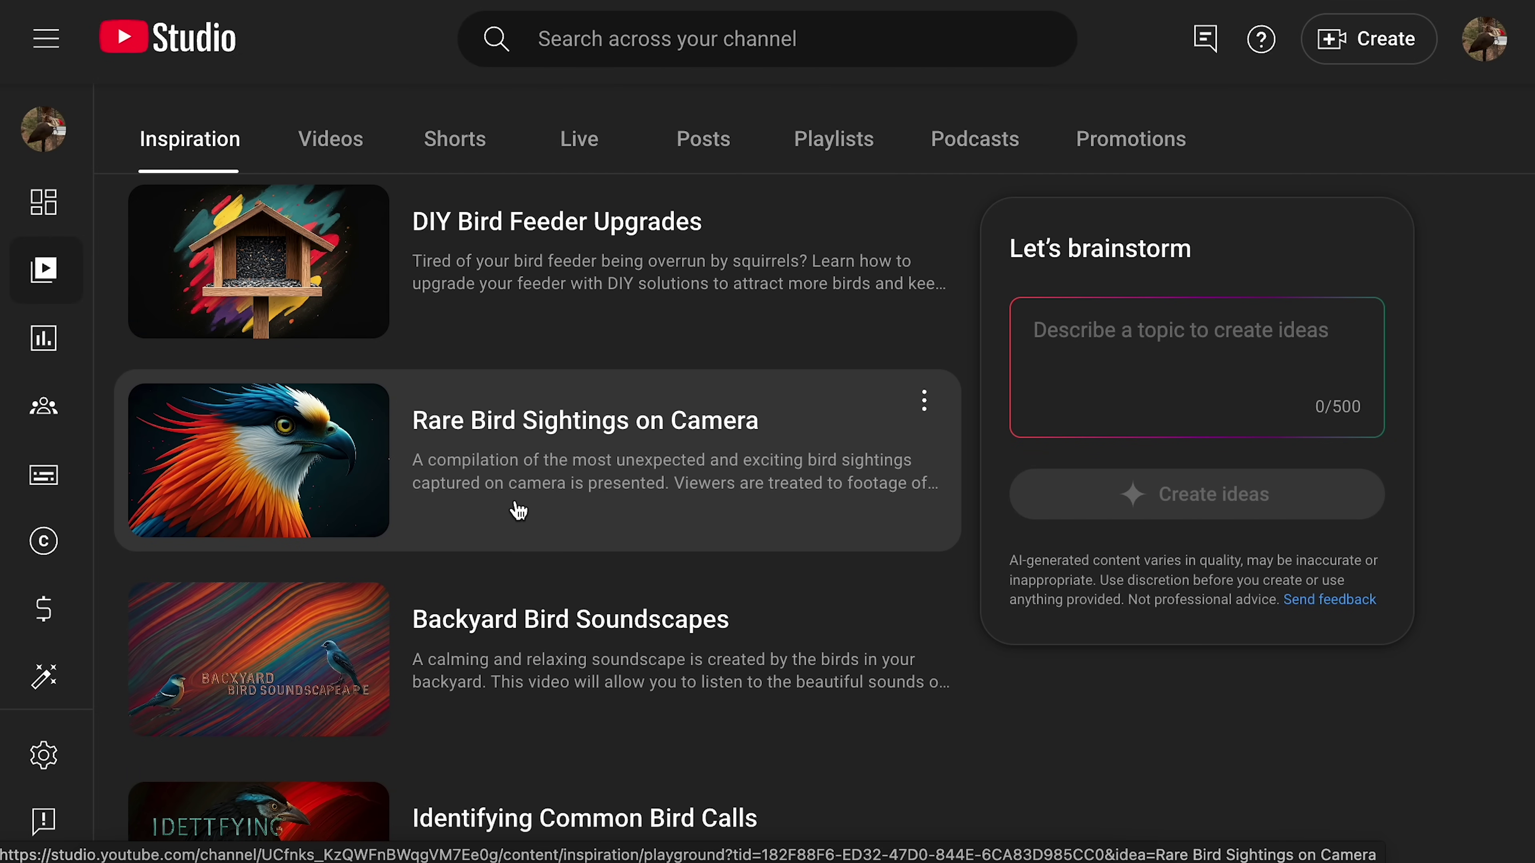
left_click(519, 510)
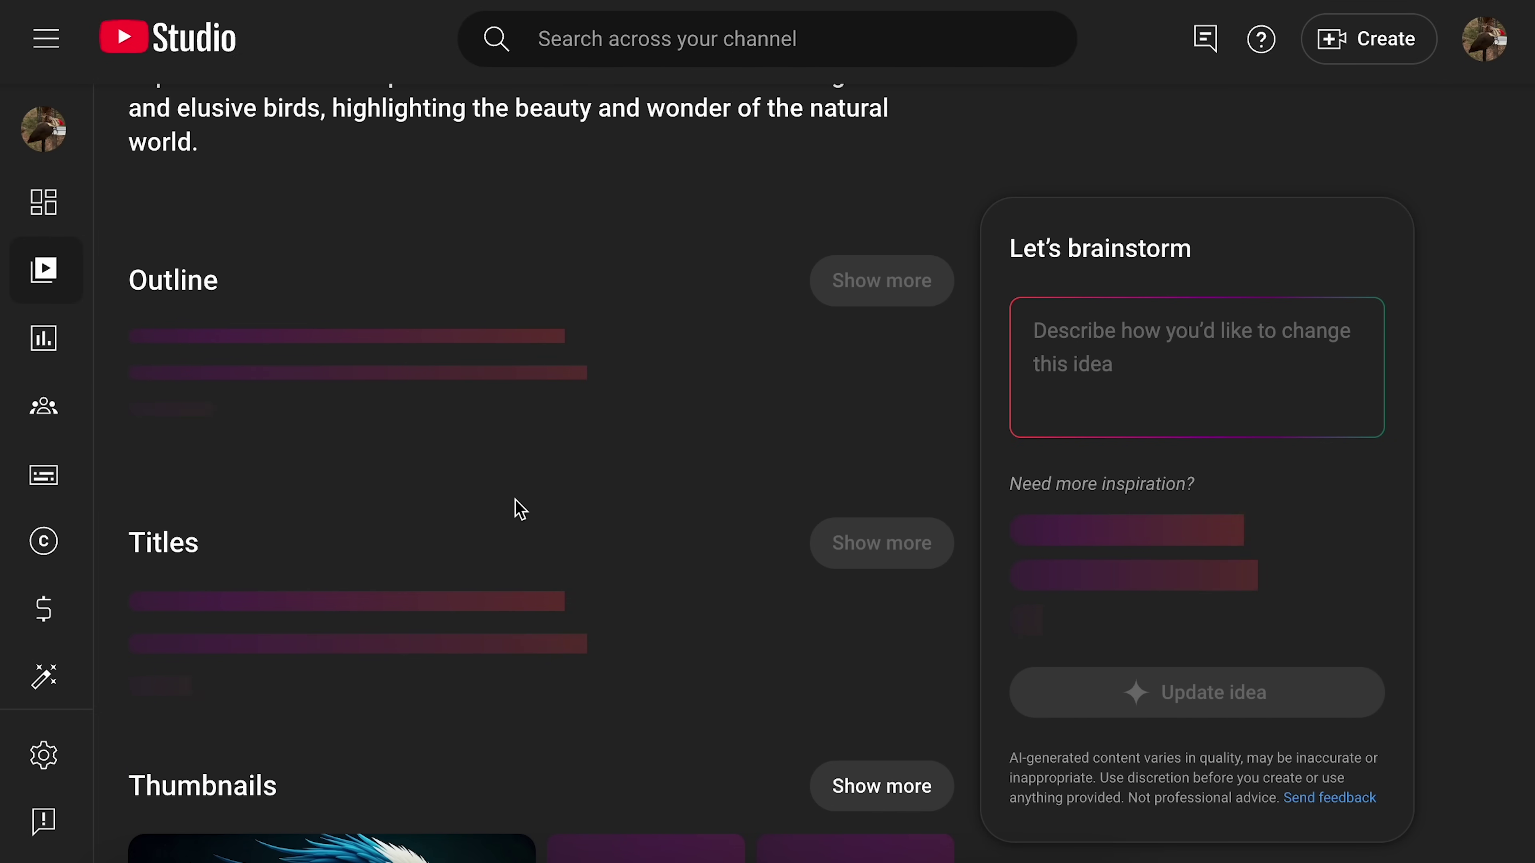
Expand the Outline to all five sections, ending with 'Final Thoughts and Inspiration'.
scroll(519, 509, "down", 4)
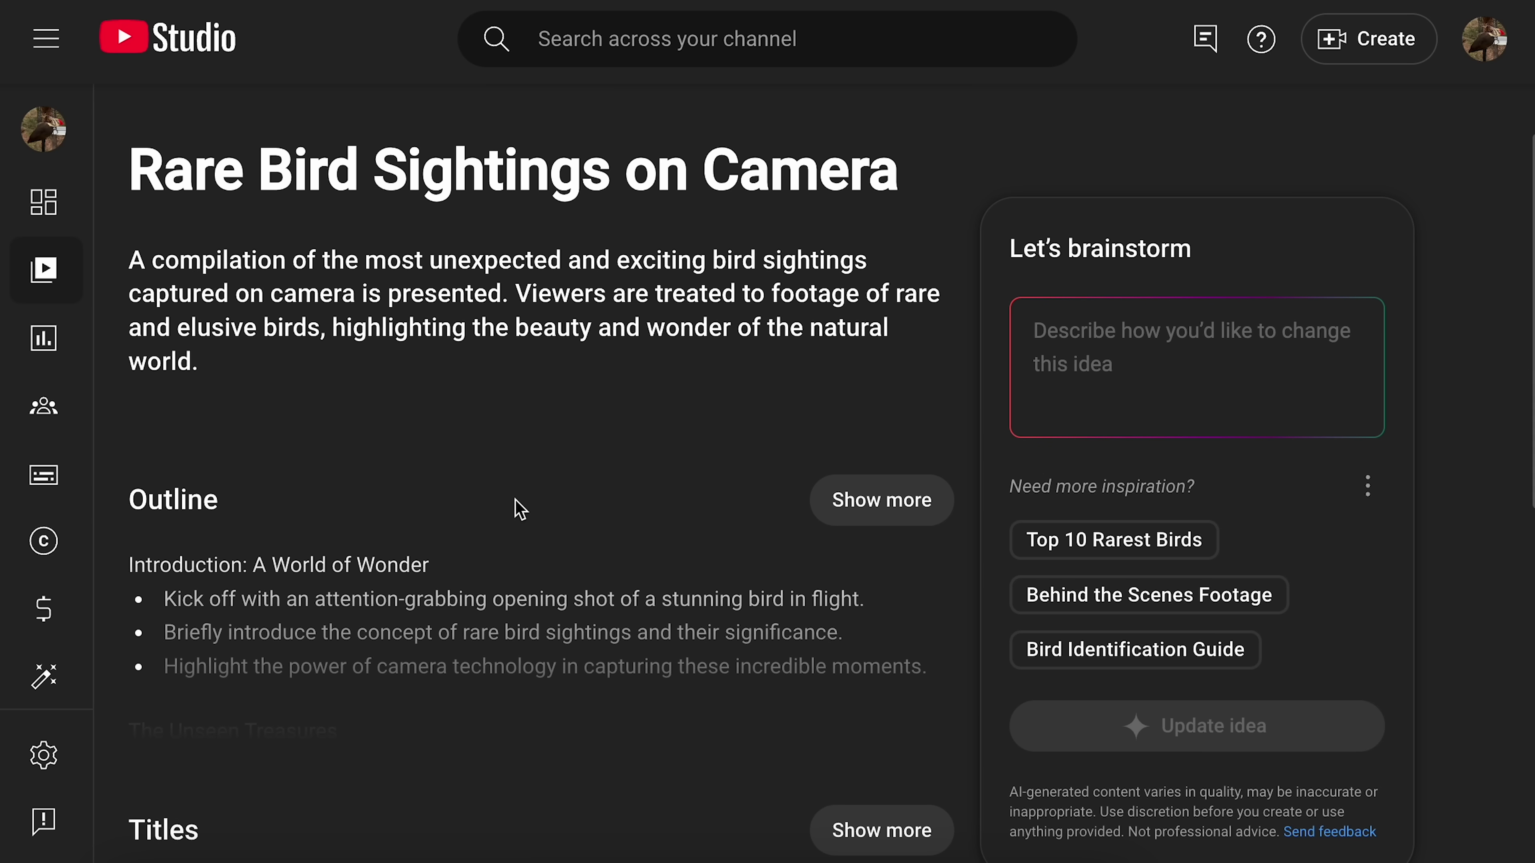
scroll(520, 509, "up", 2)
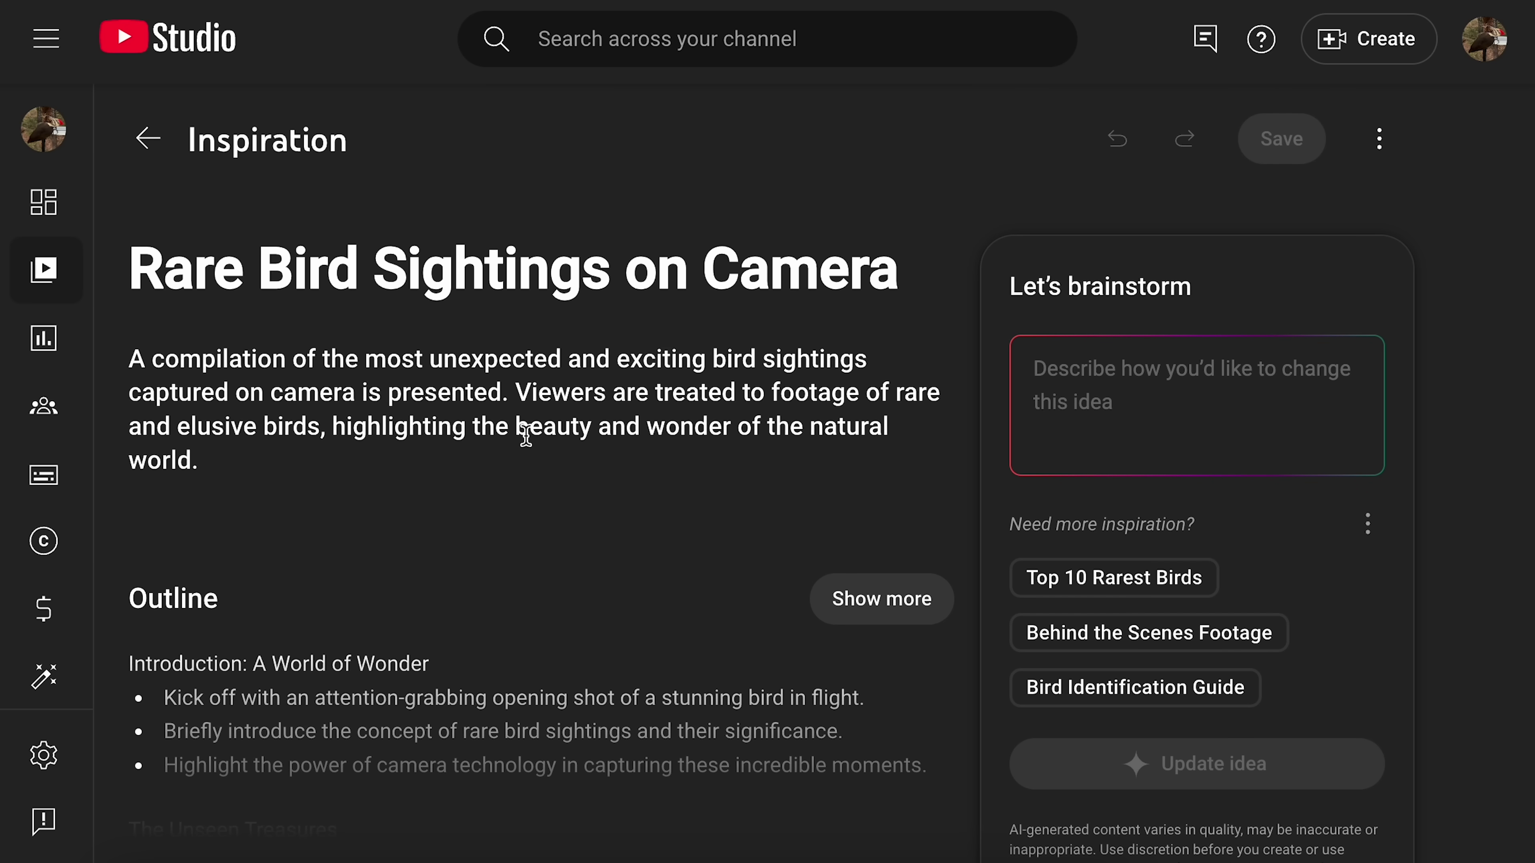
scroll(785, 502, "down", 3)
left_click(865, 417)
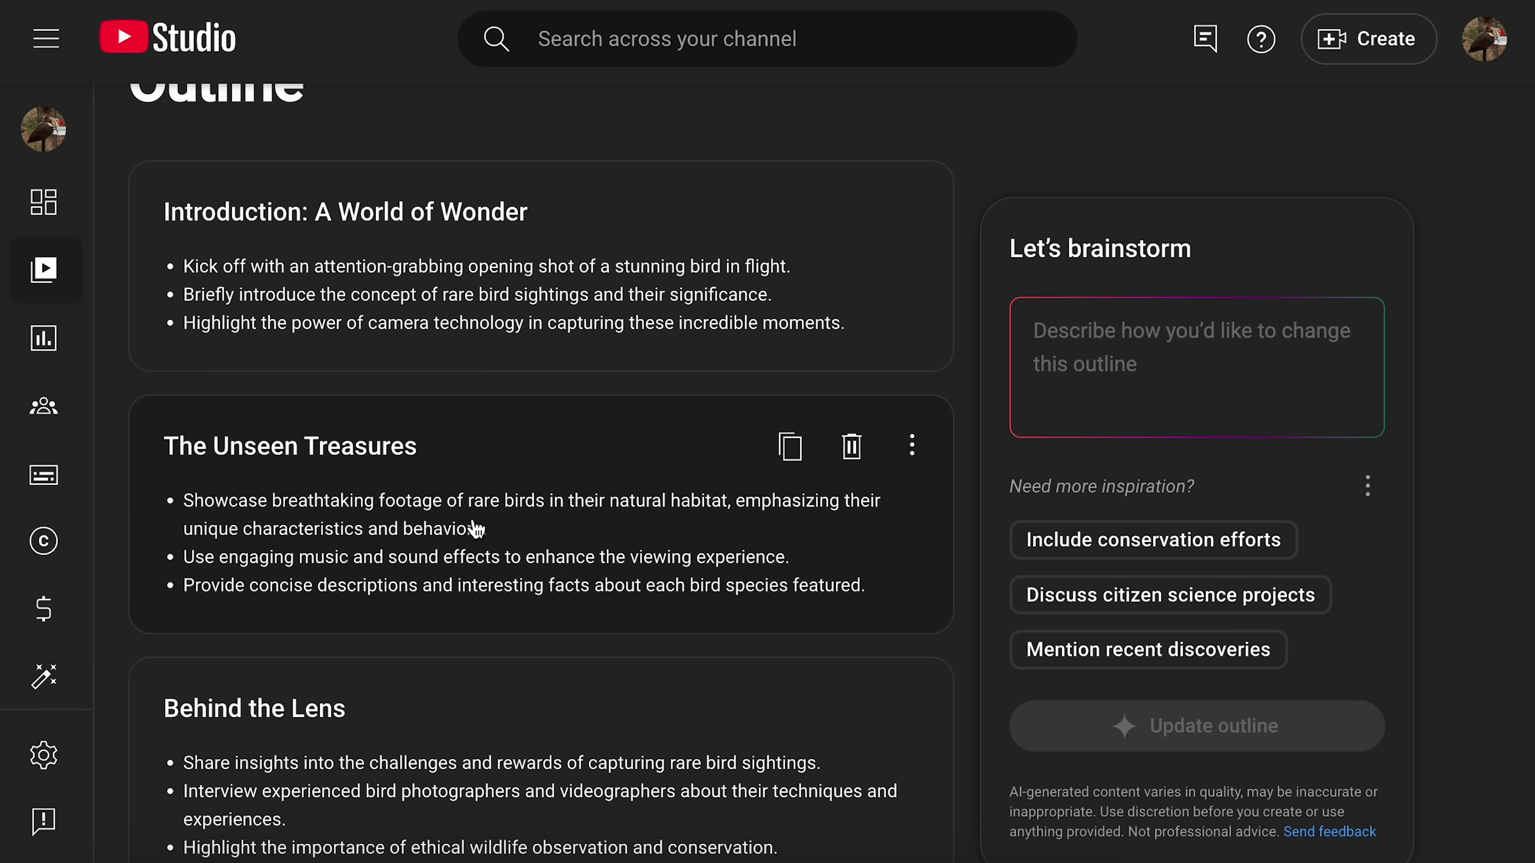
scroll(477, 529, "down", 5)
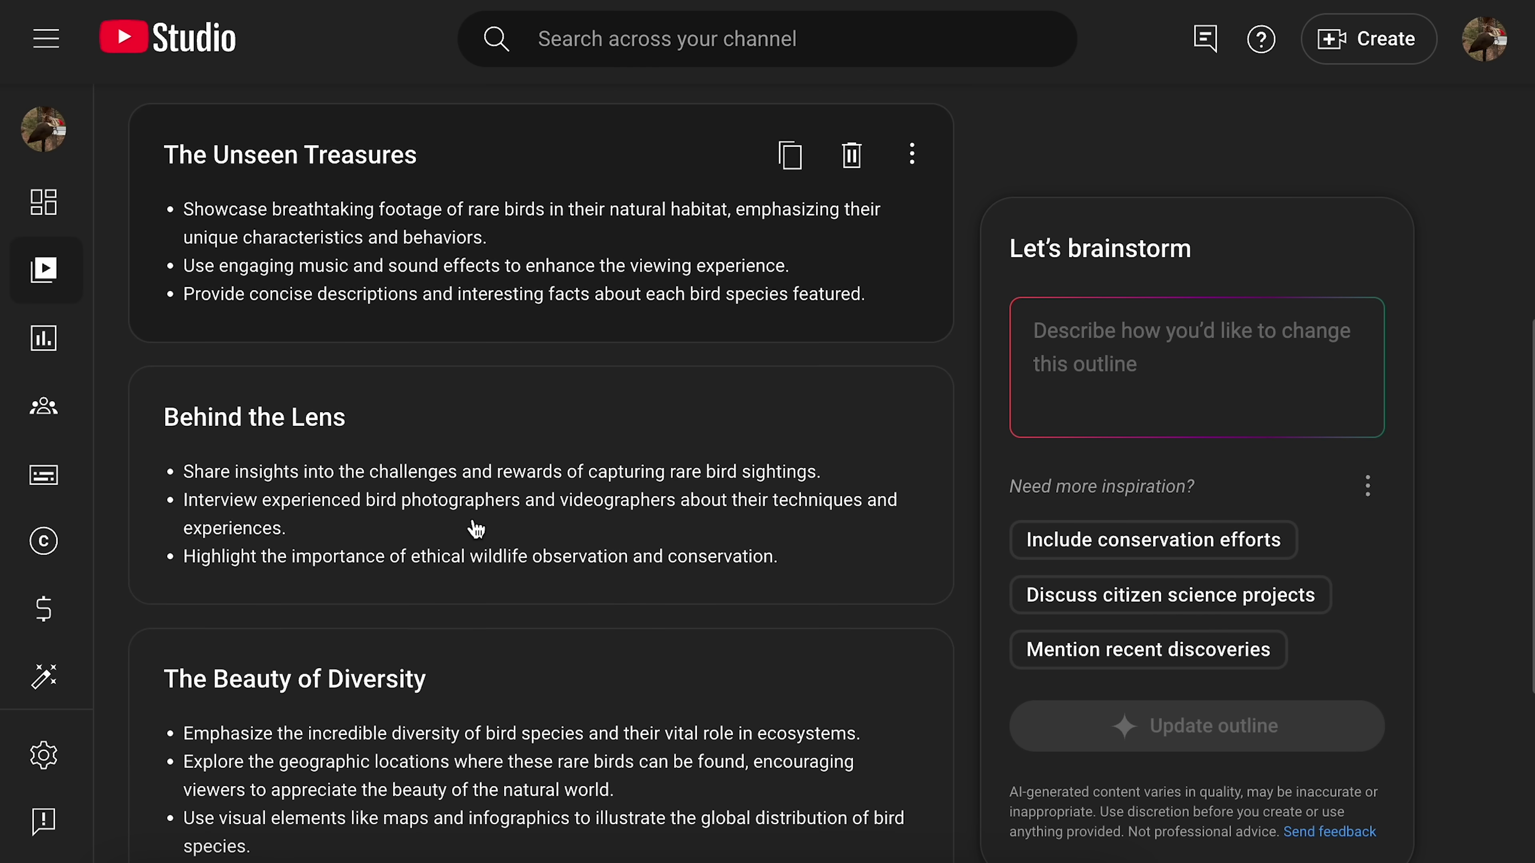
scroll(477, 529, "down", 5)
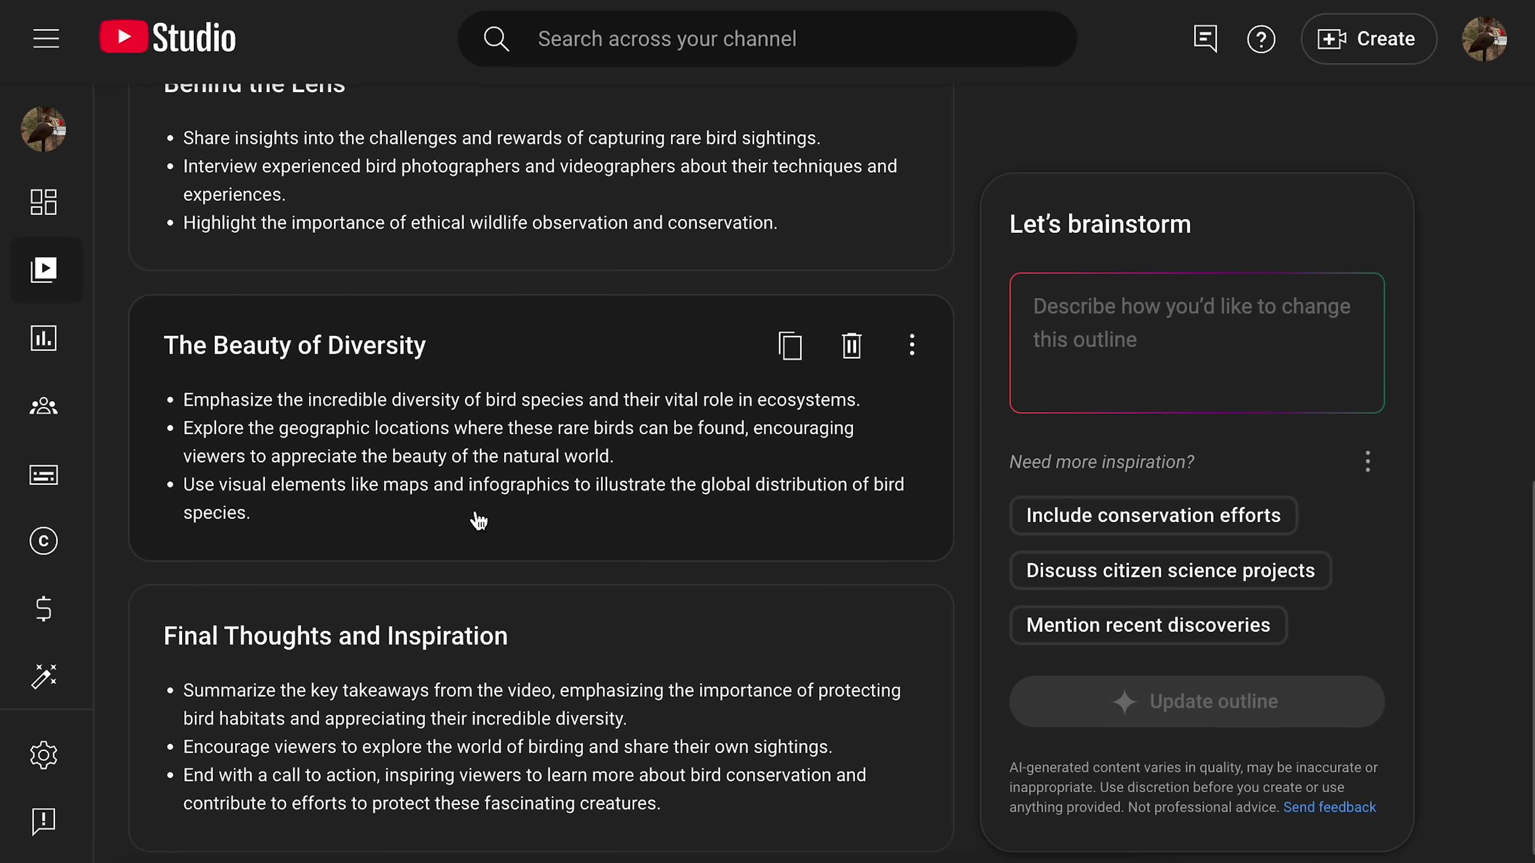
scroll(479, 520, "down", 1)
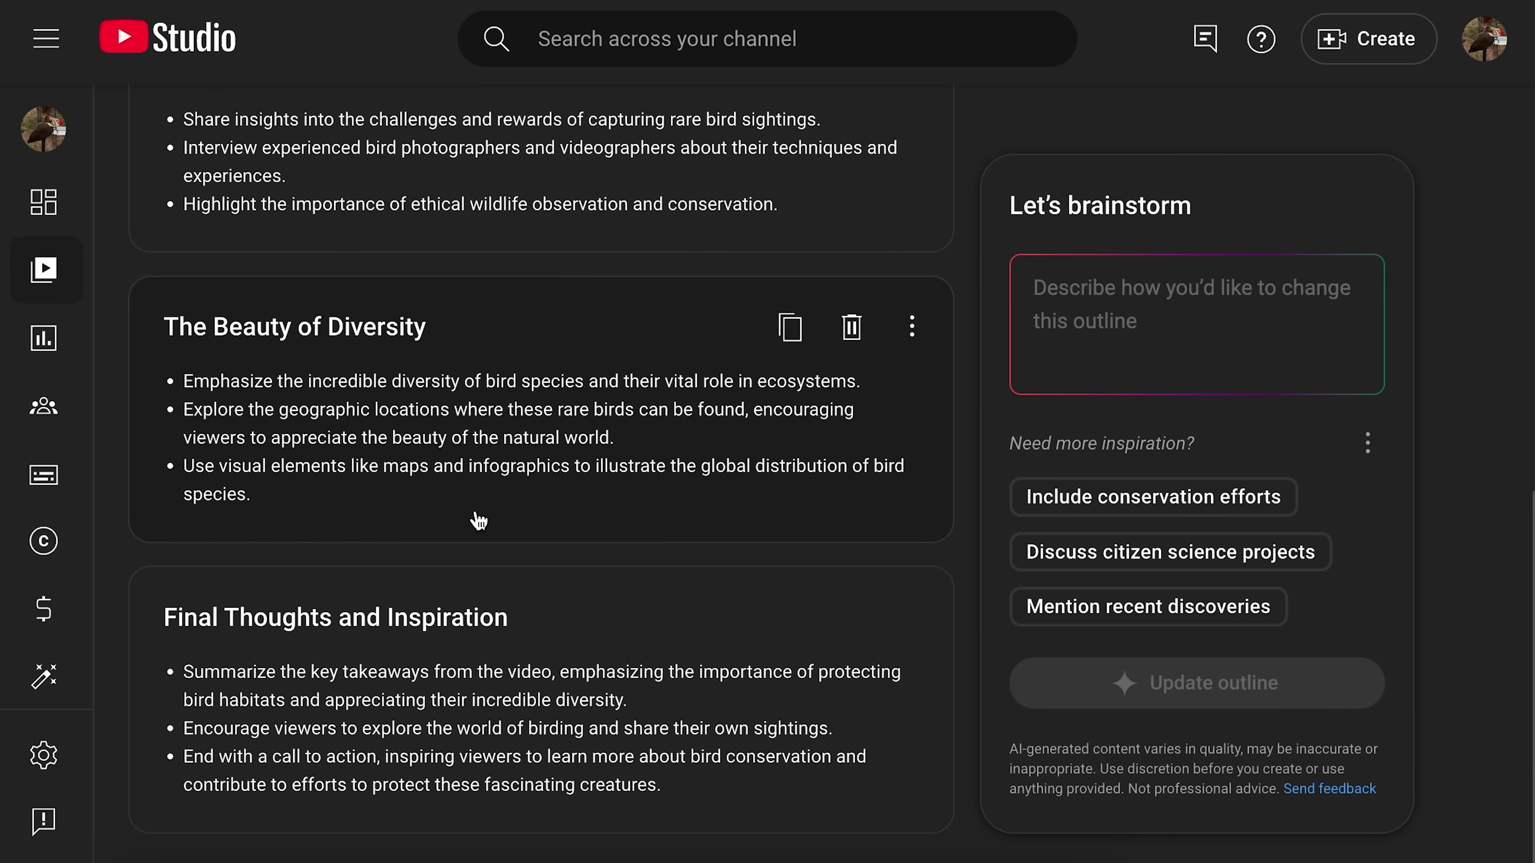
left_click(1171, 353)
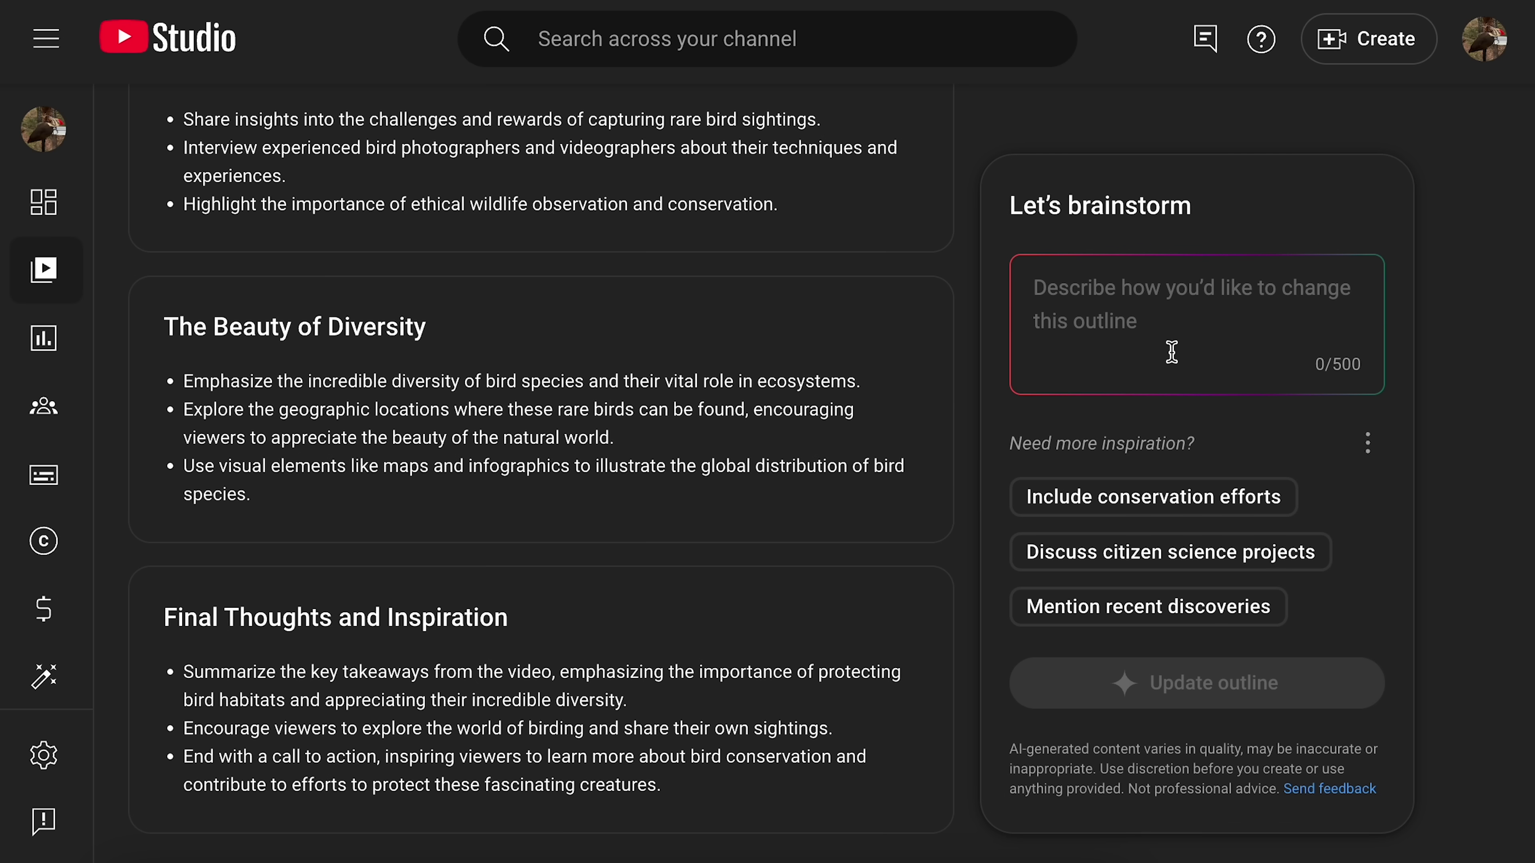
Request 'have this idea presented in the voice and point of view of Duke Nukem' and review the rewrite.
type("have this ")
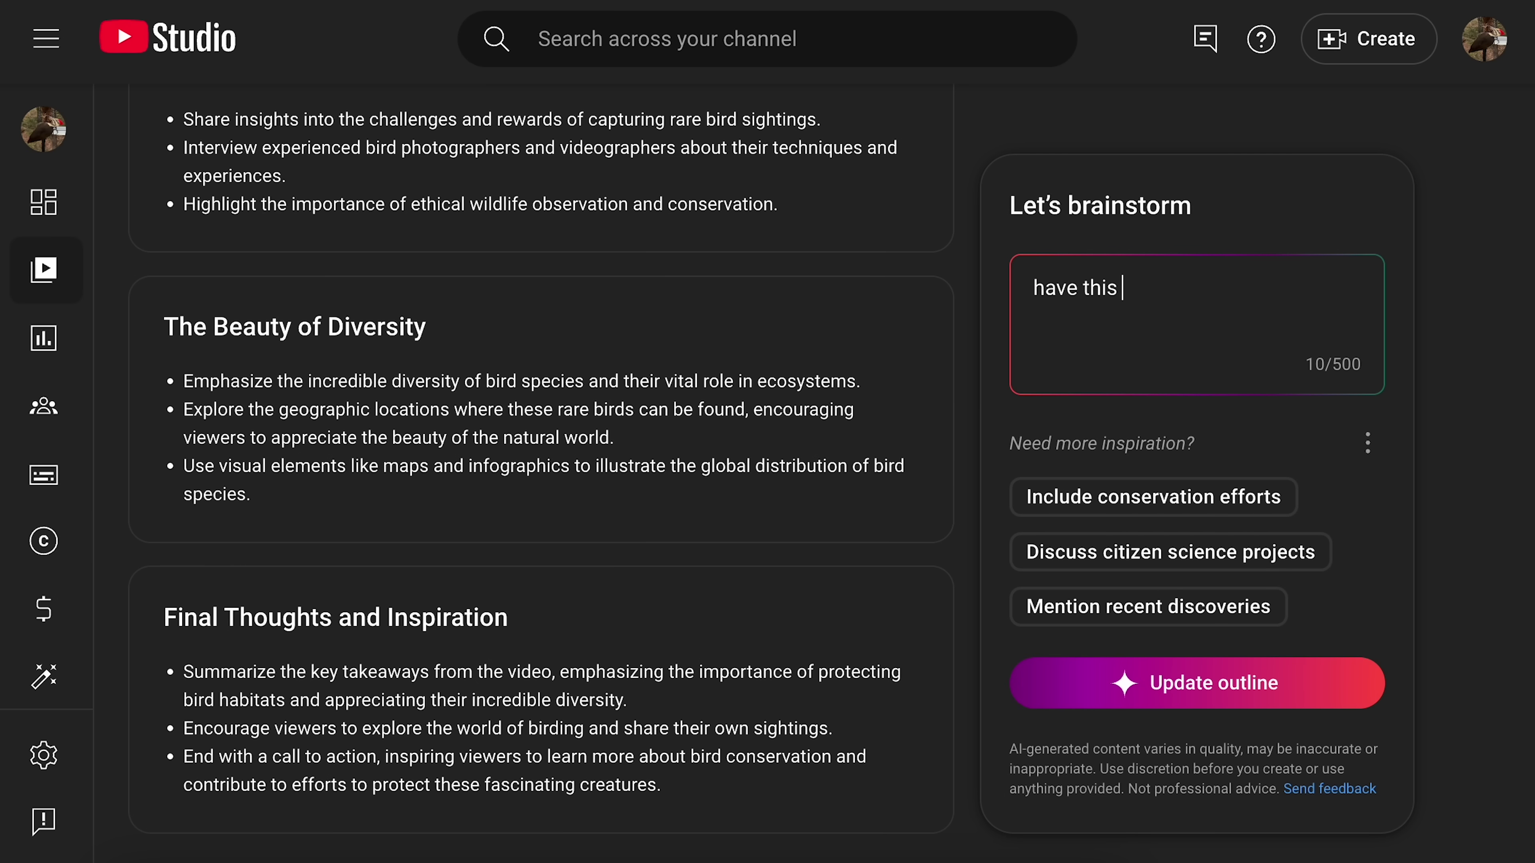
type("idea presented in the vo")
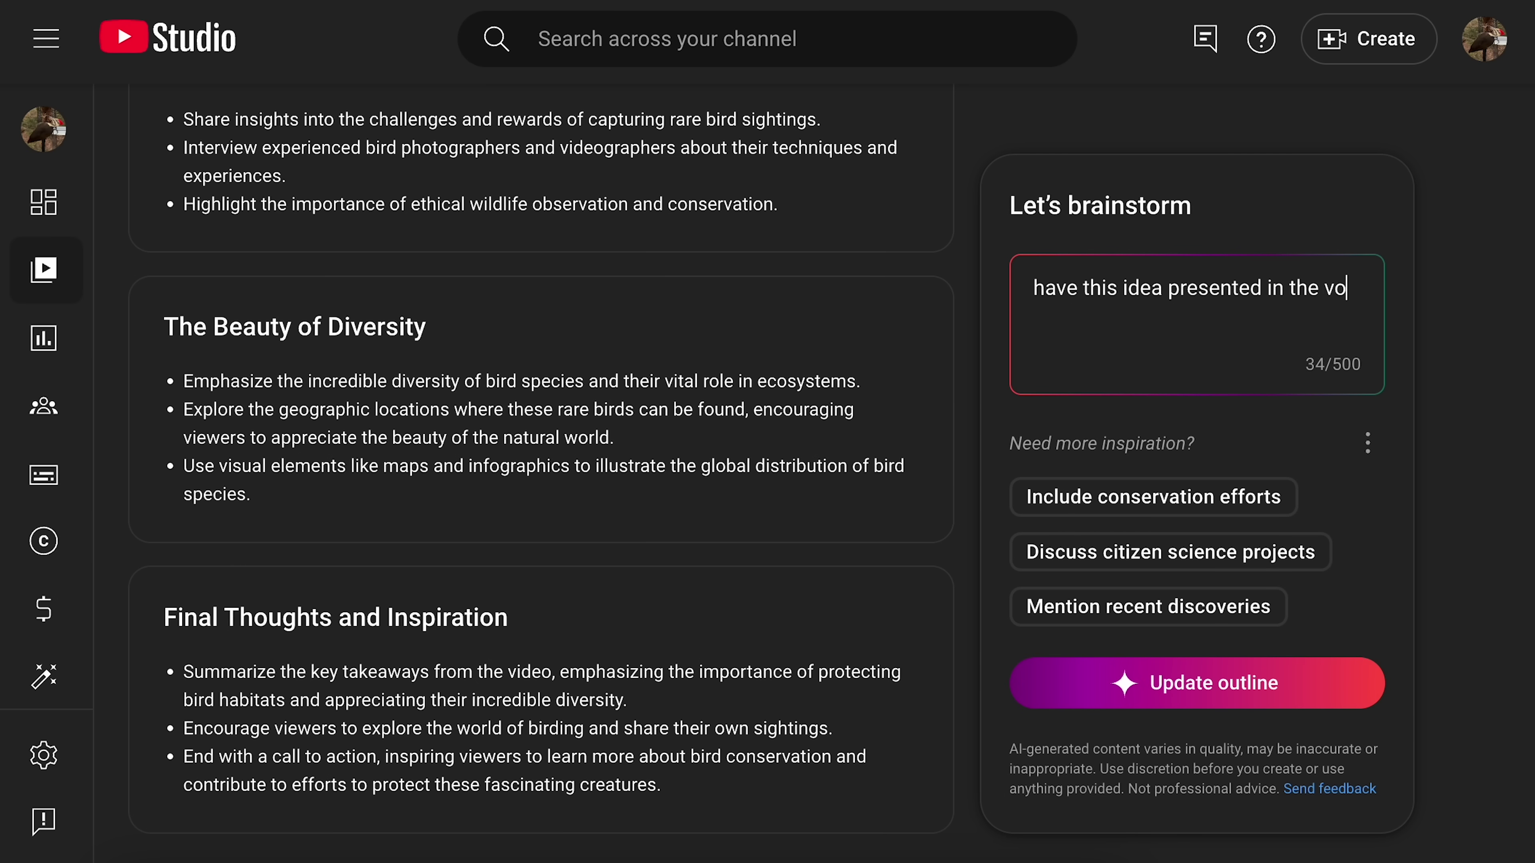
type("ice and point of view of Duke Nukem")
key("Return")
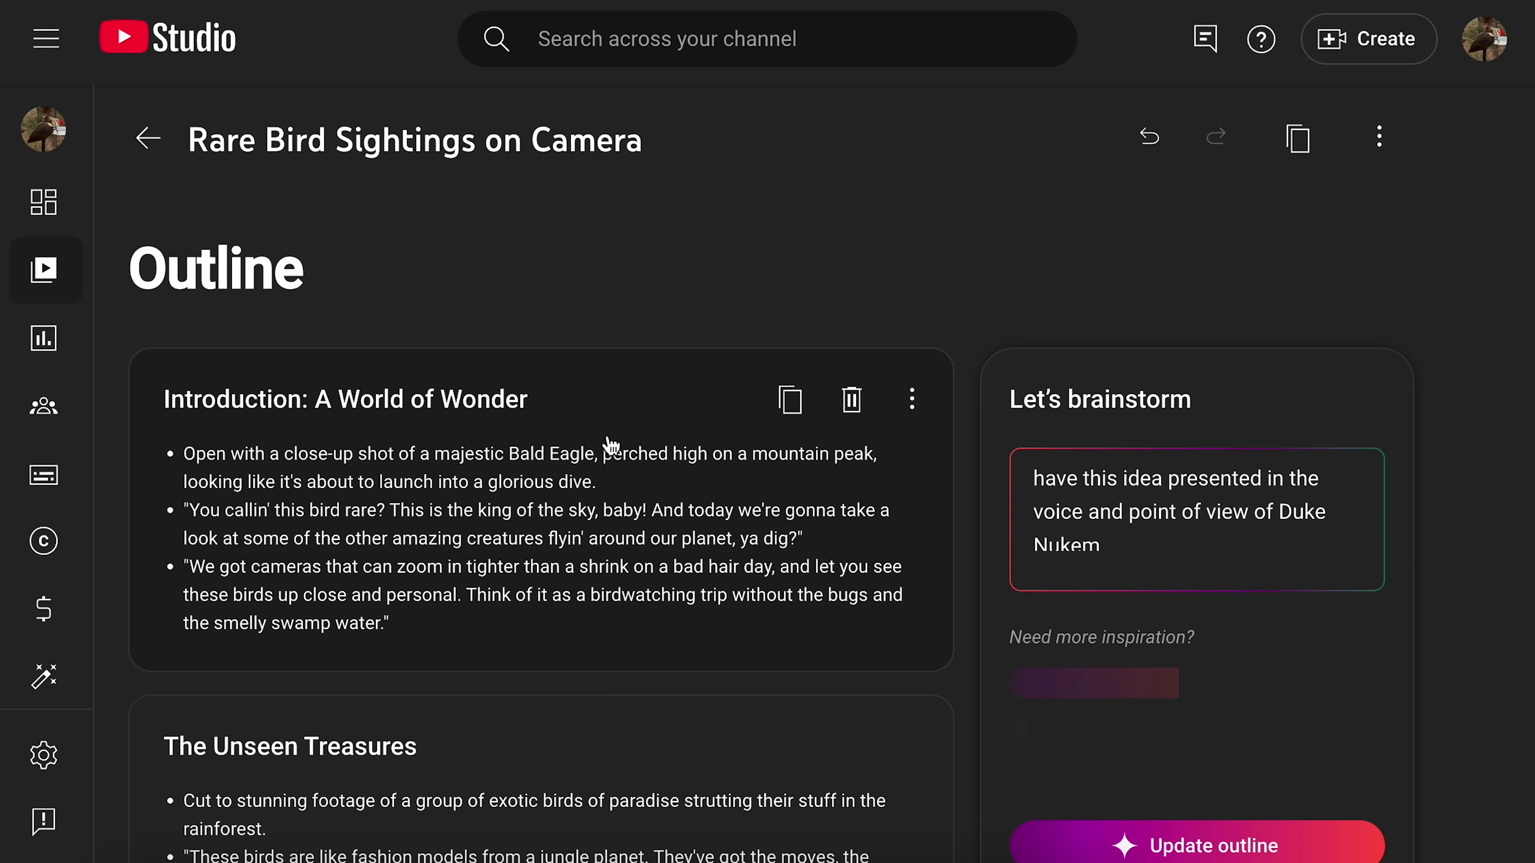
scroll(610, 446, "down", 1)
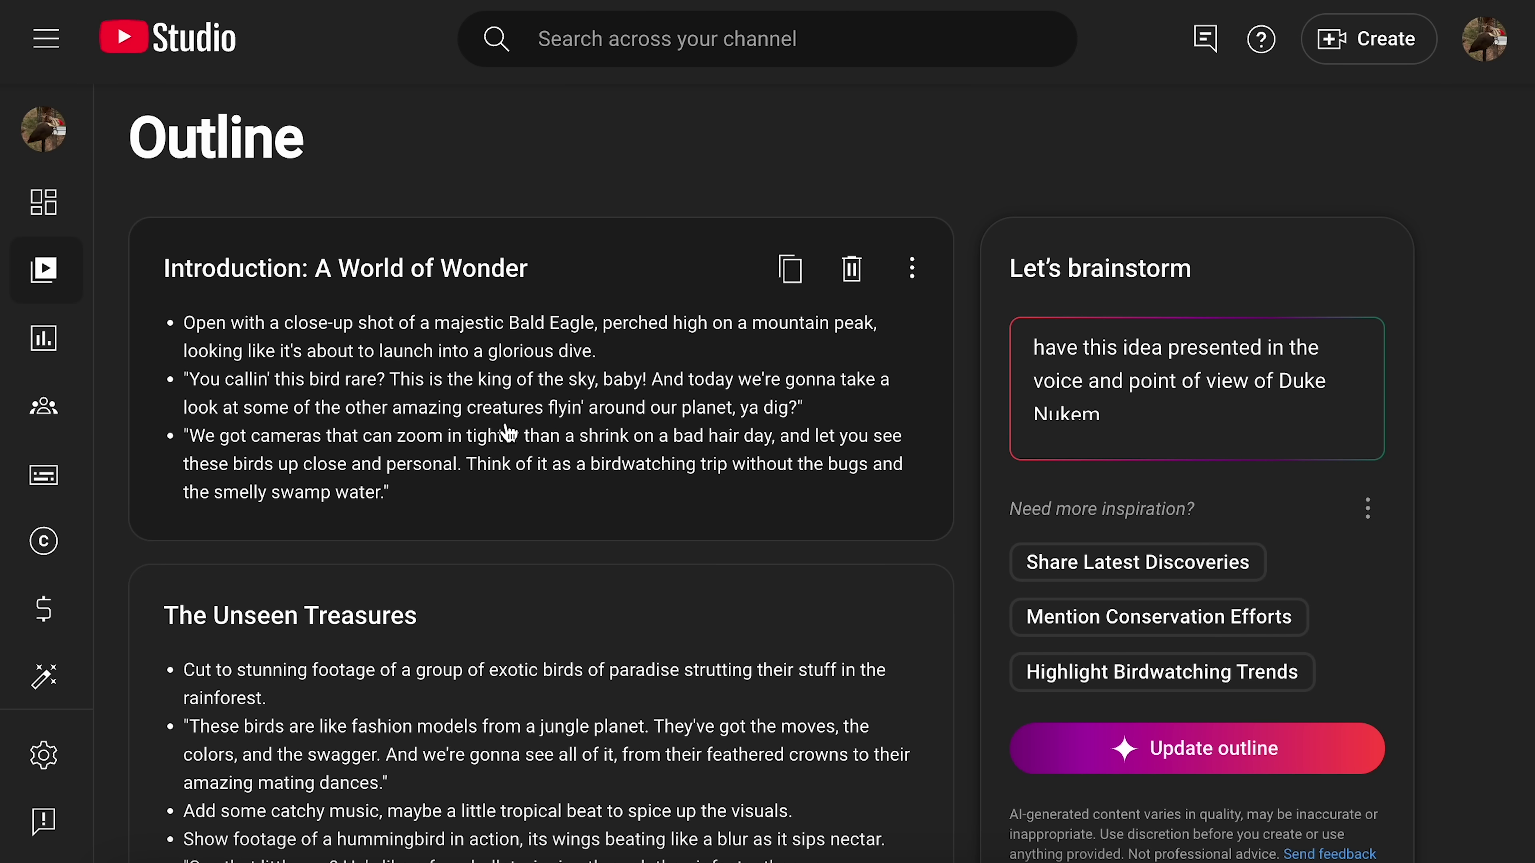
scroll(562, 526, "down", 5)
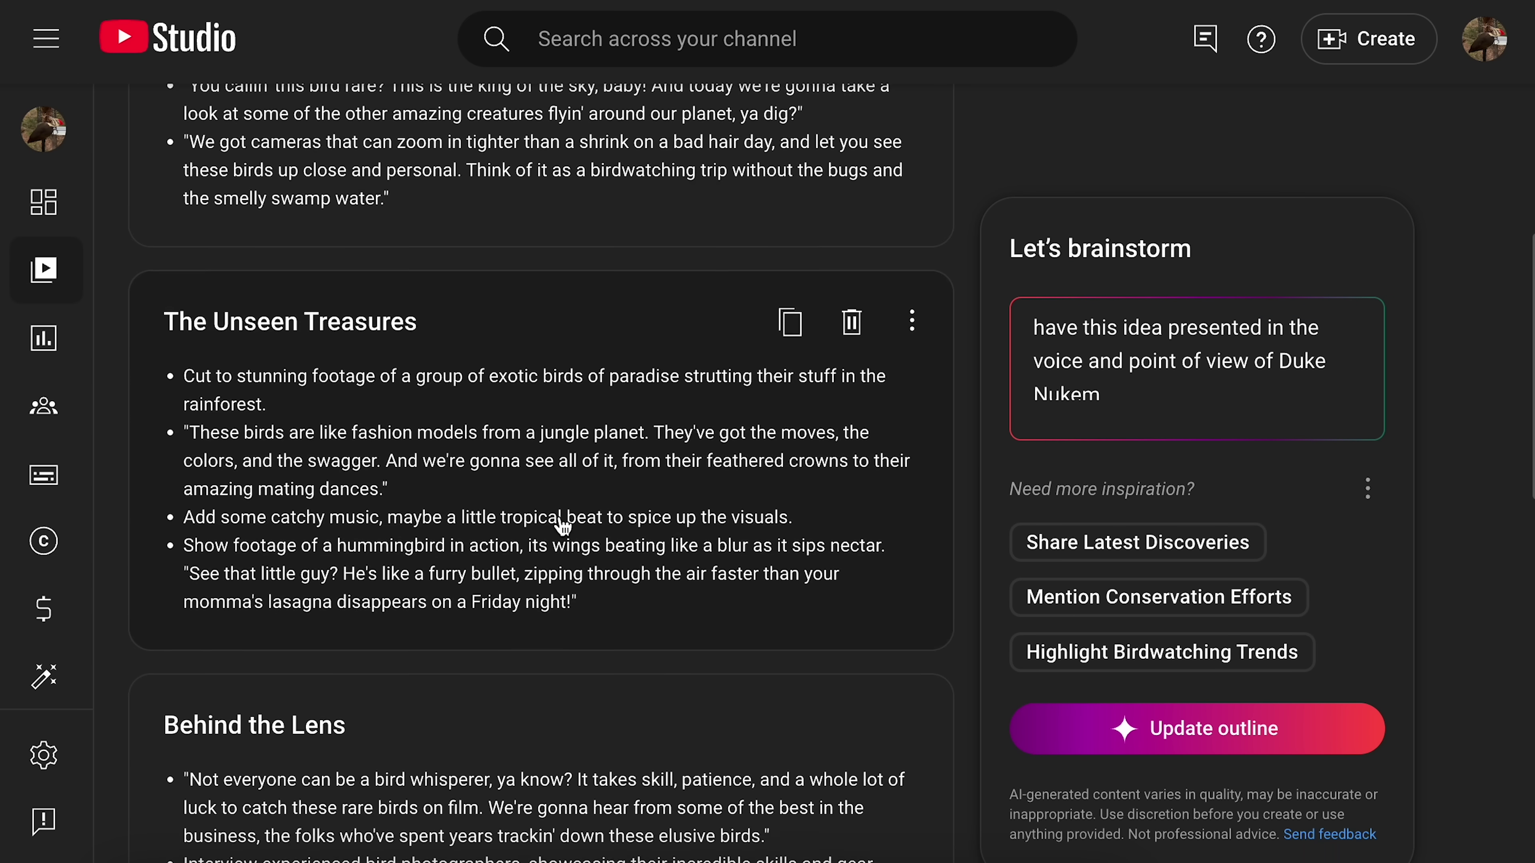
scroll(562, 525, "down", 6)
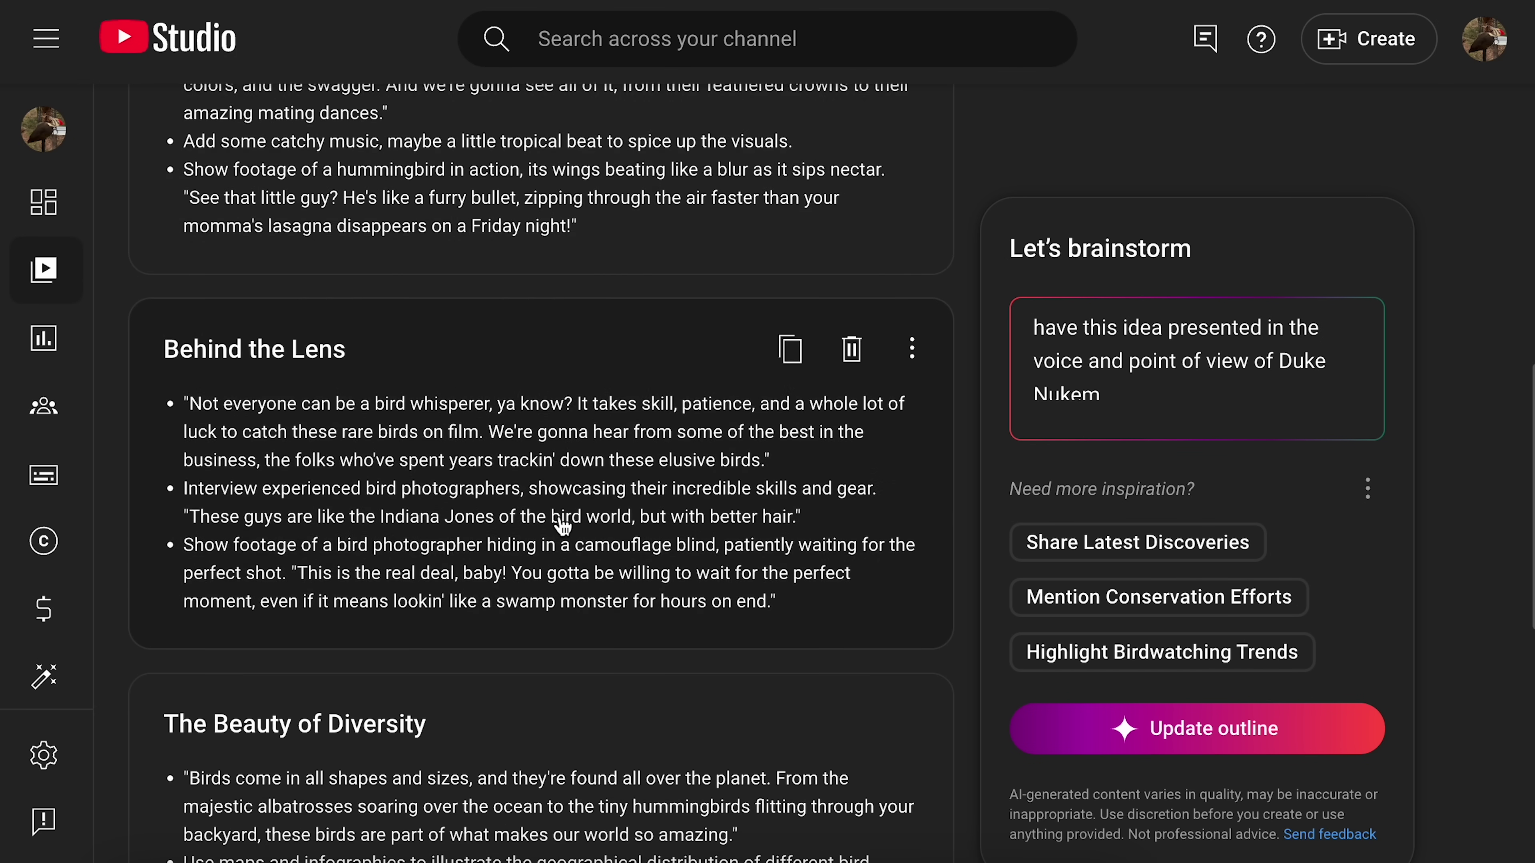
scroll(561, 525, "down", 4)
scroll(561, 524, "down", 2)
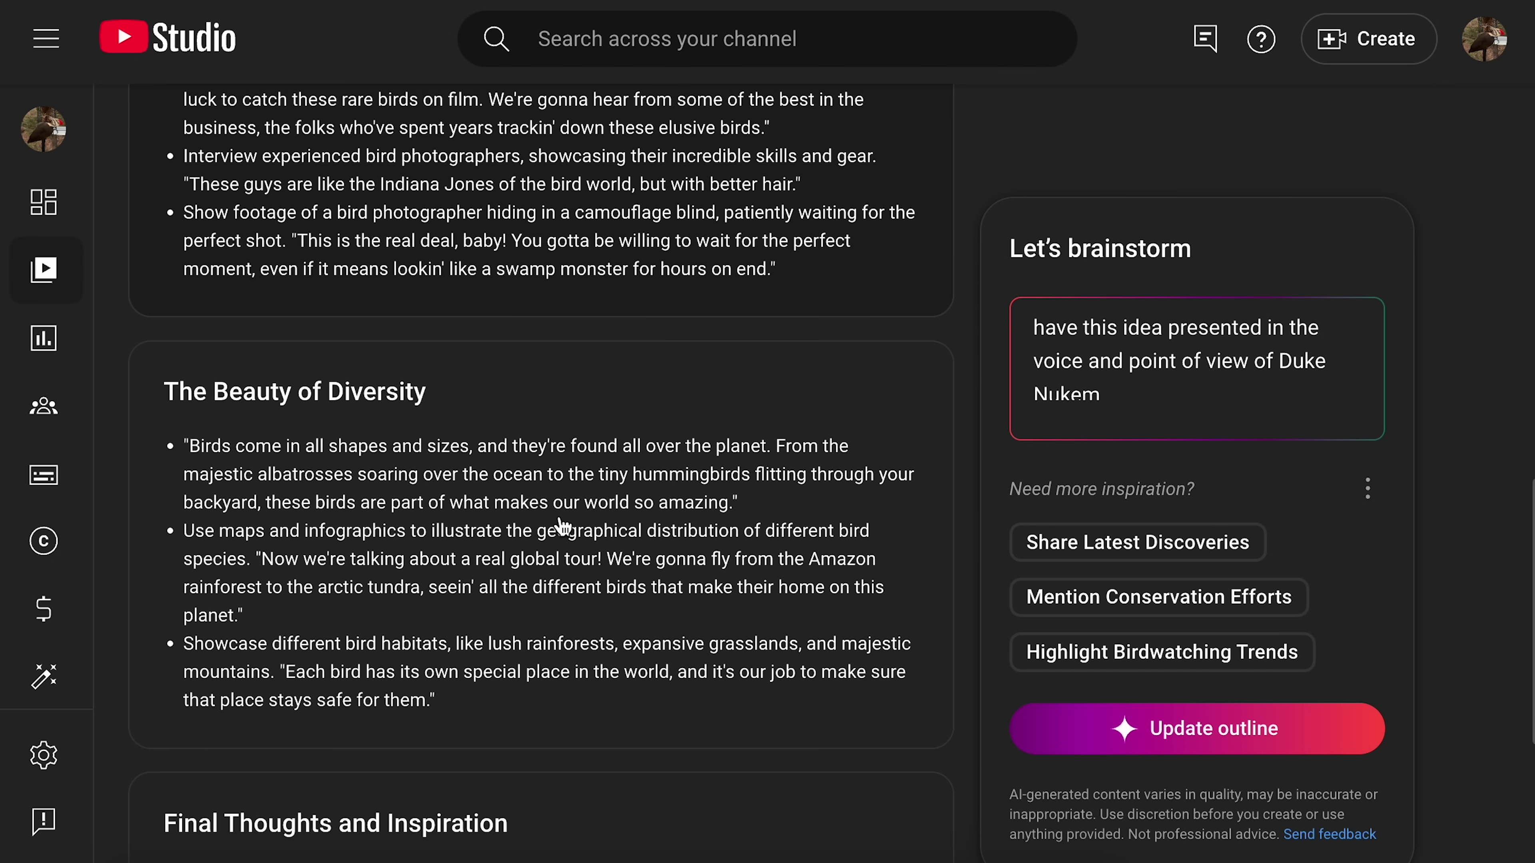
scroll(562, 525, "down", 6)
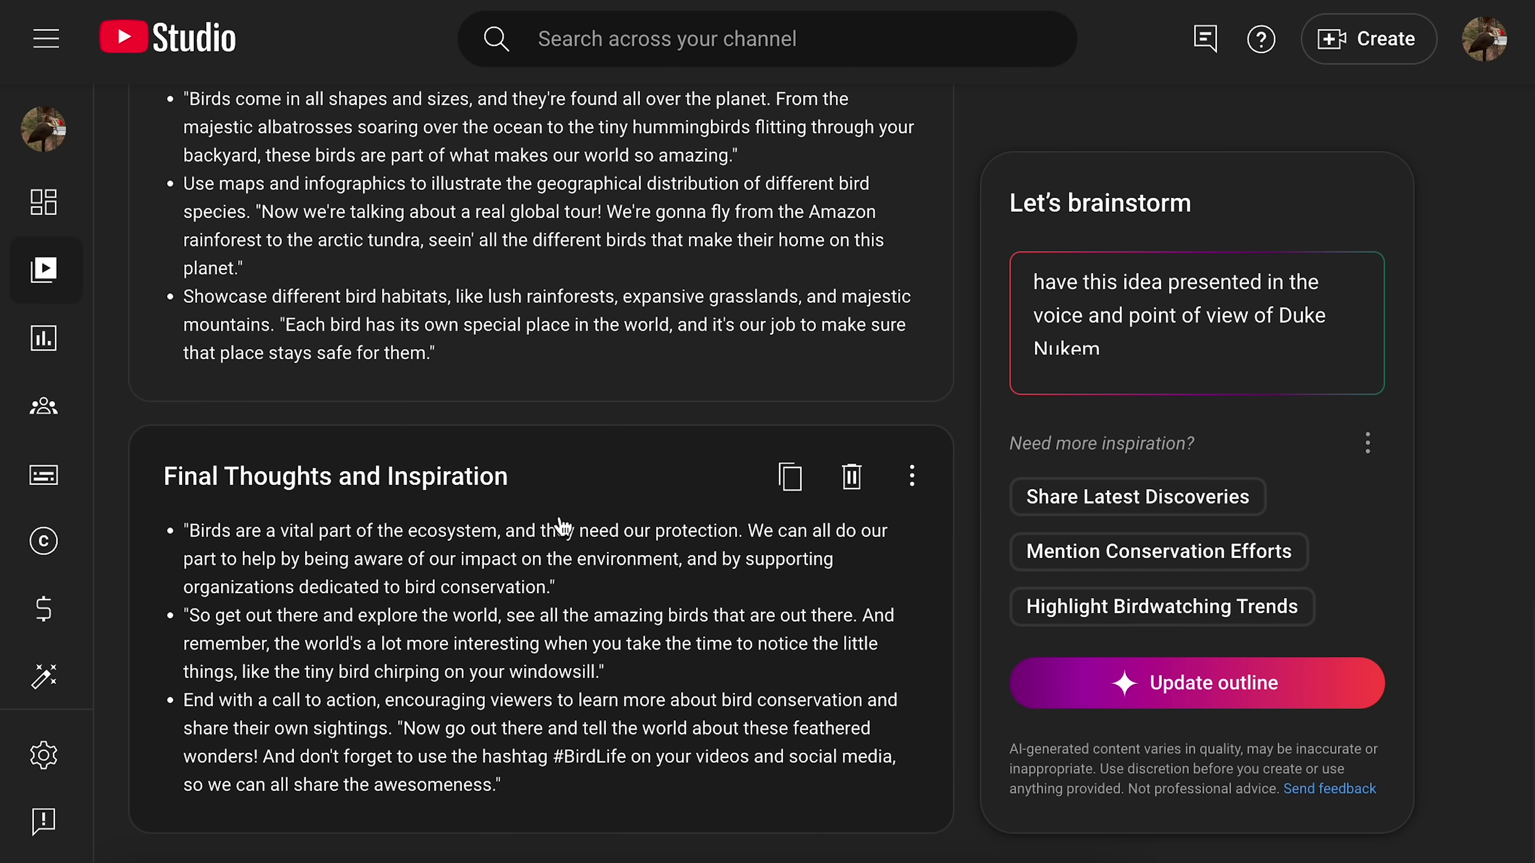
scroll(562, 525, "up", 20)
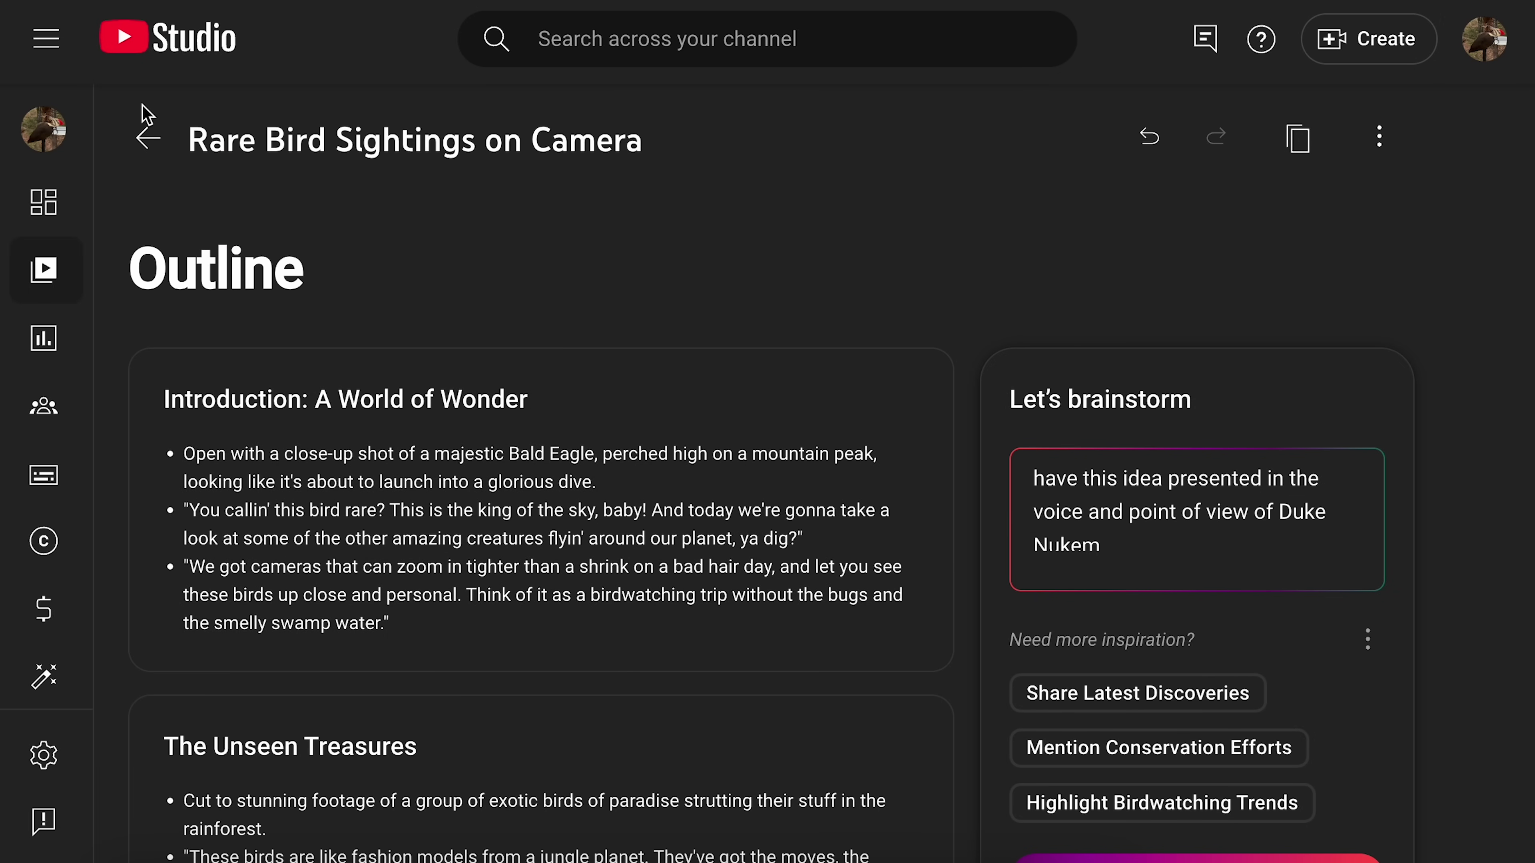
Return to the idea list, open 'Identifying Common Bird Calls', and expand its thumbnail grid.
left_click(149, 127)
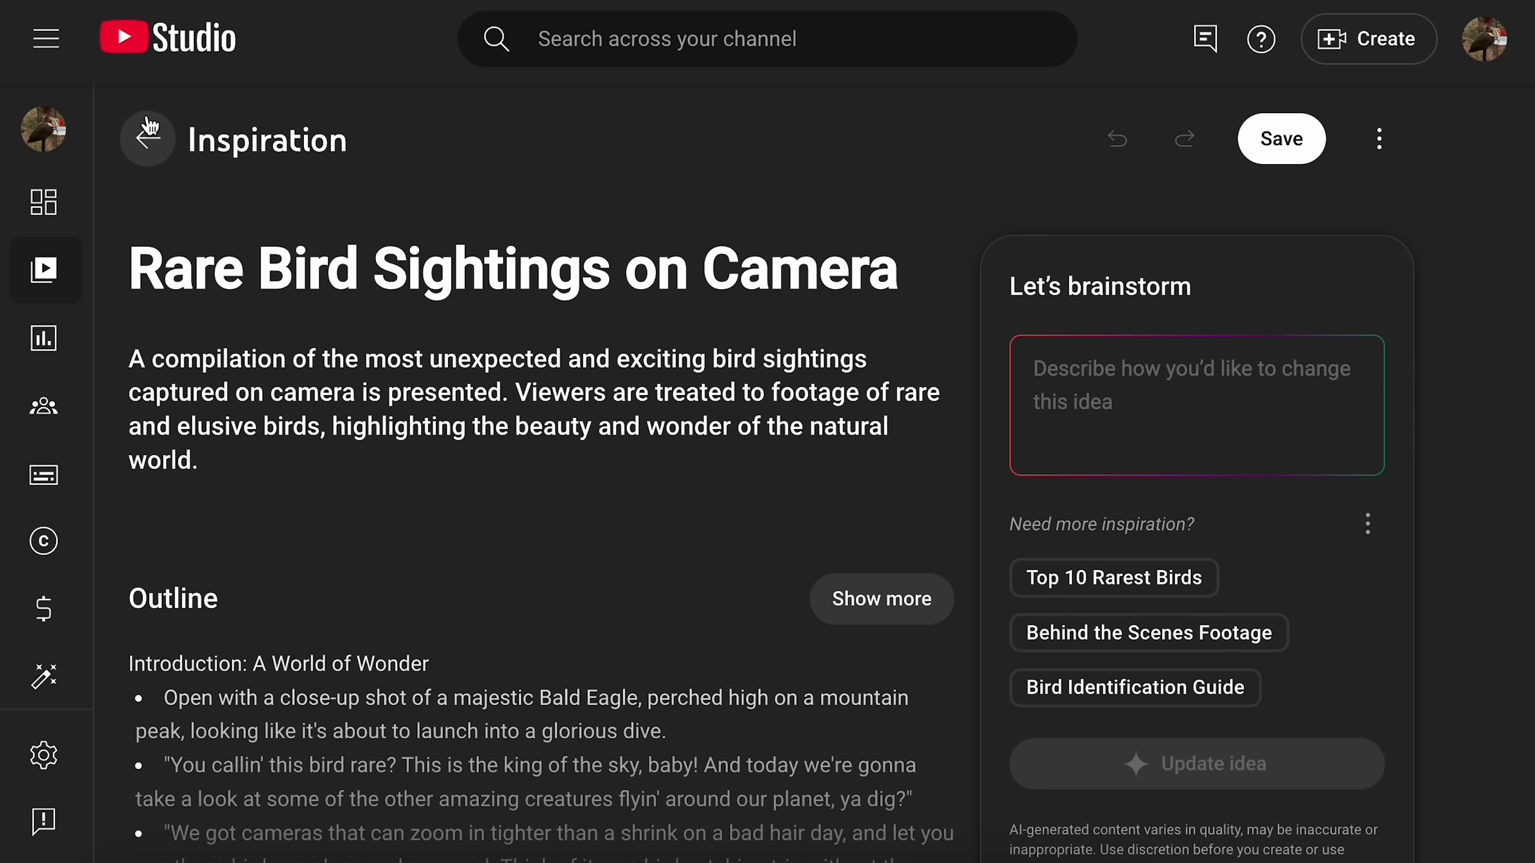
left_click(148, 128)
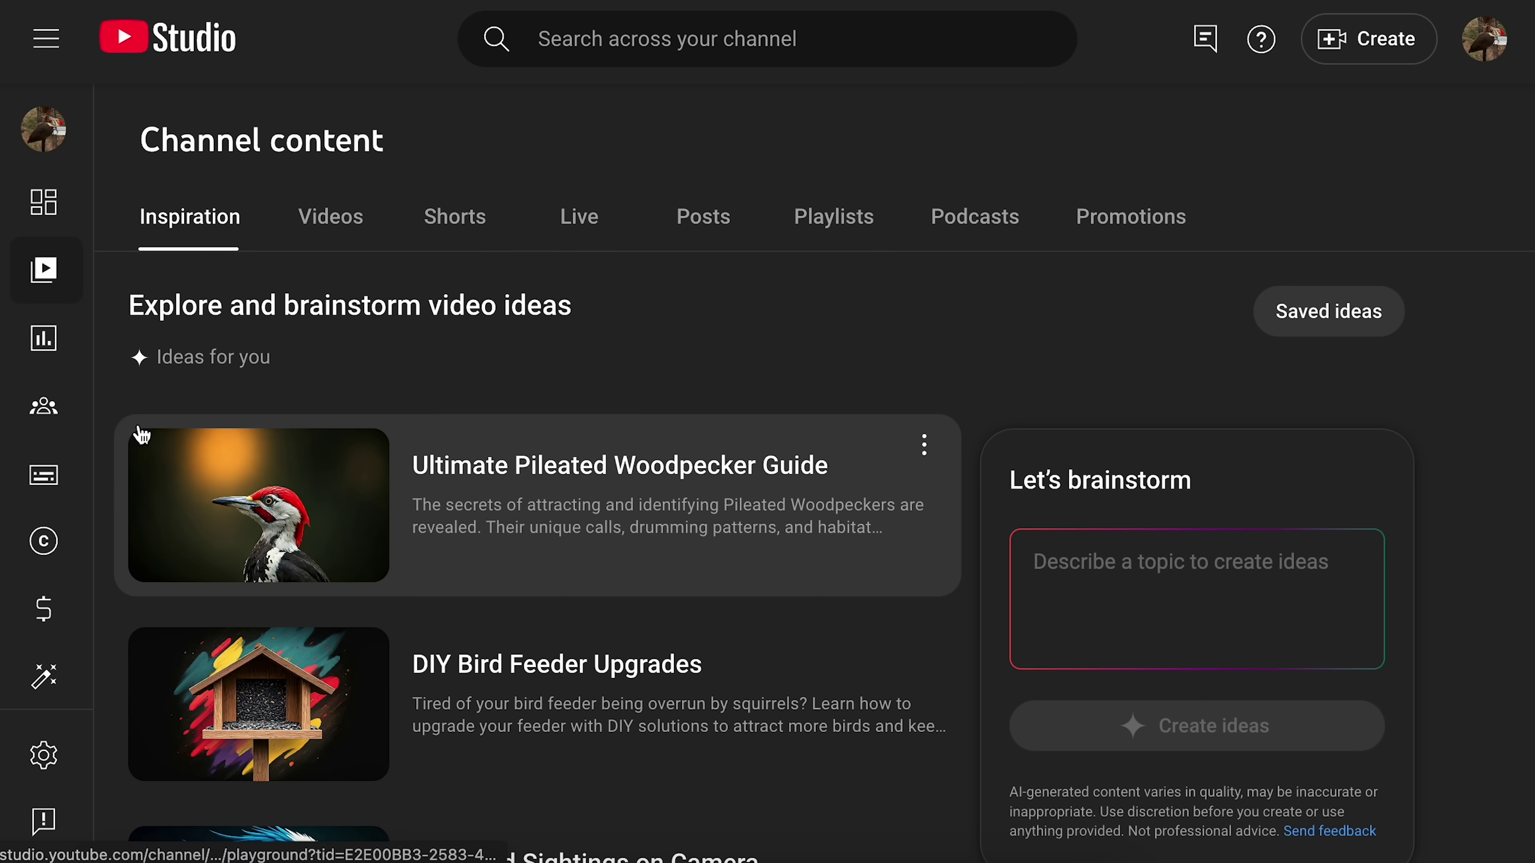
scroll(137, 435, "down", 1)
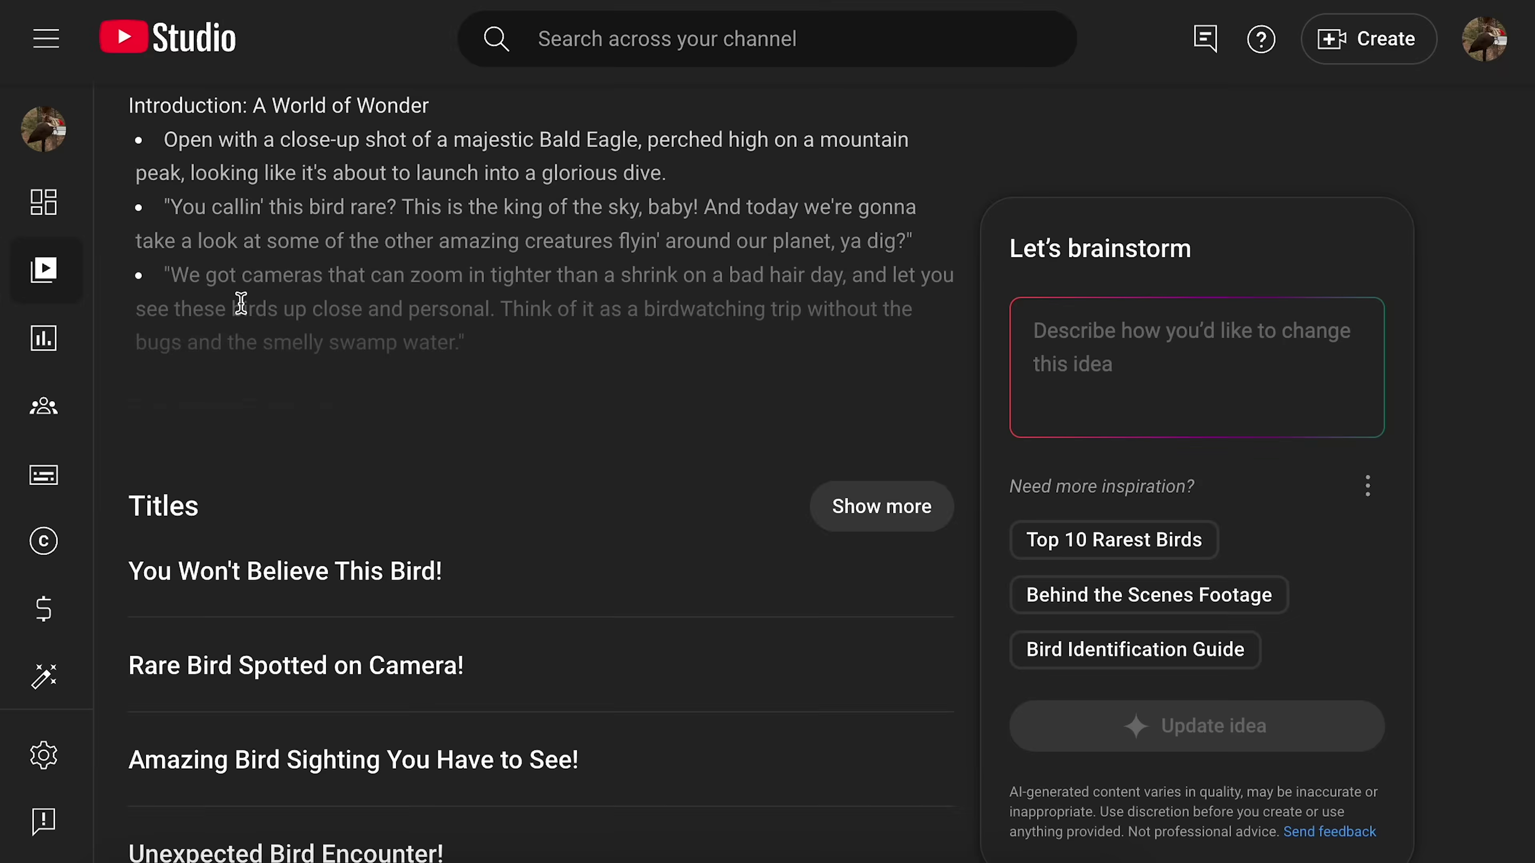
scroll(206, 242, "up", 8)
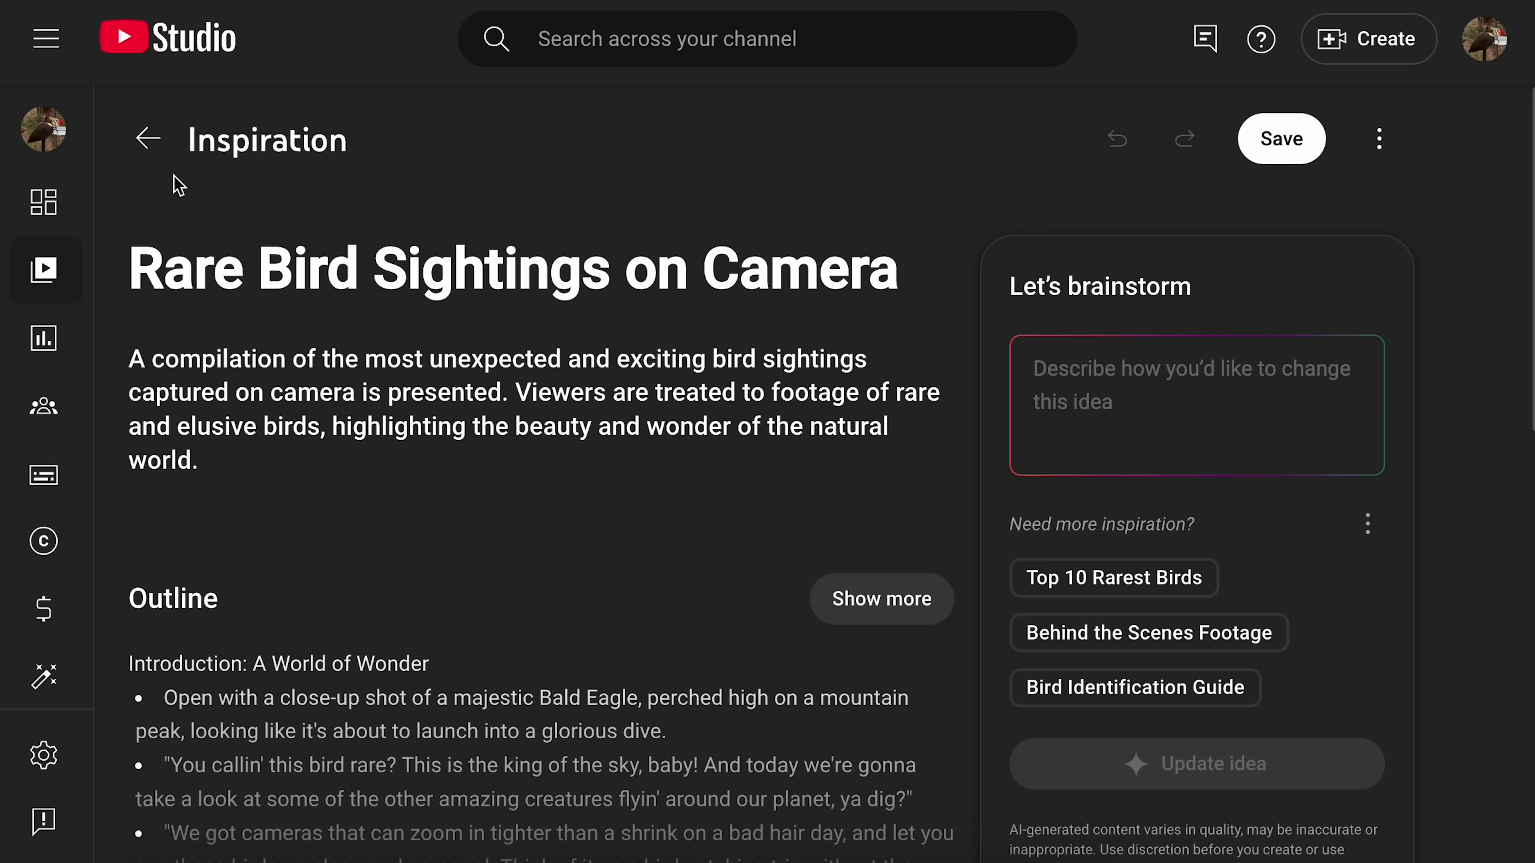
left_click(148, 136)
scroll(230, 532, "down", 8)
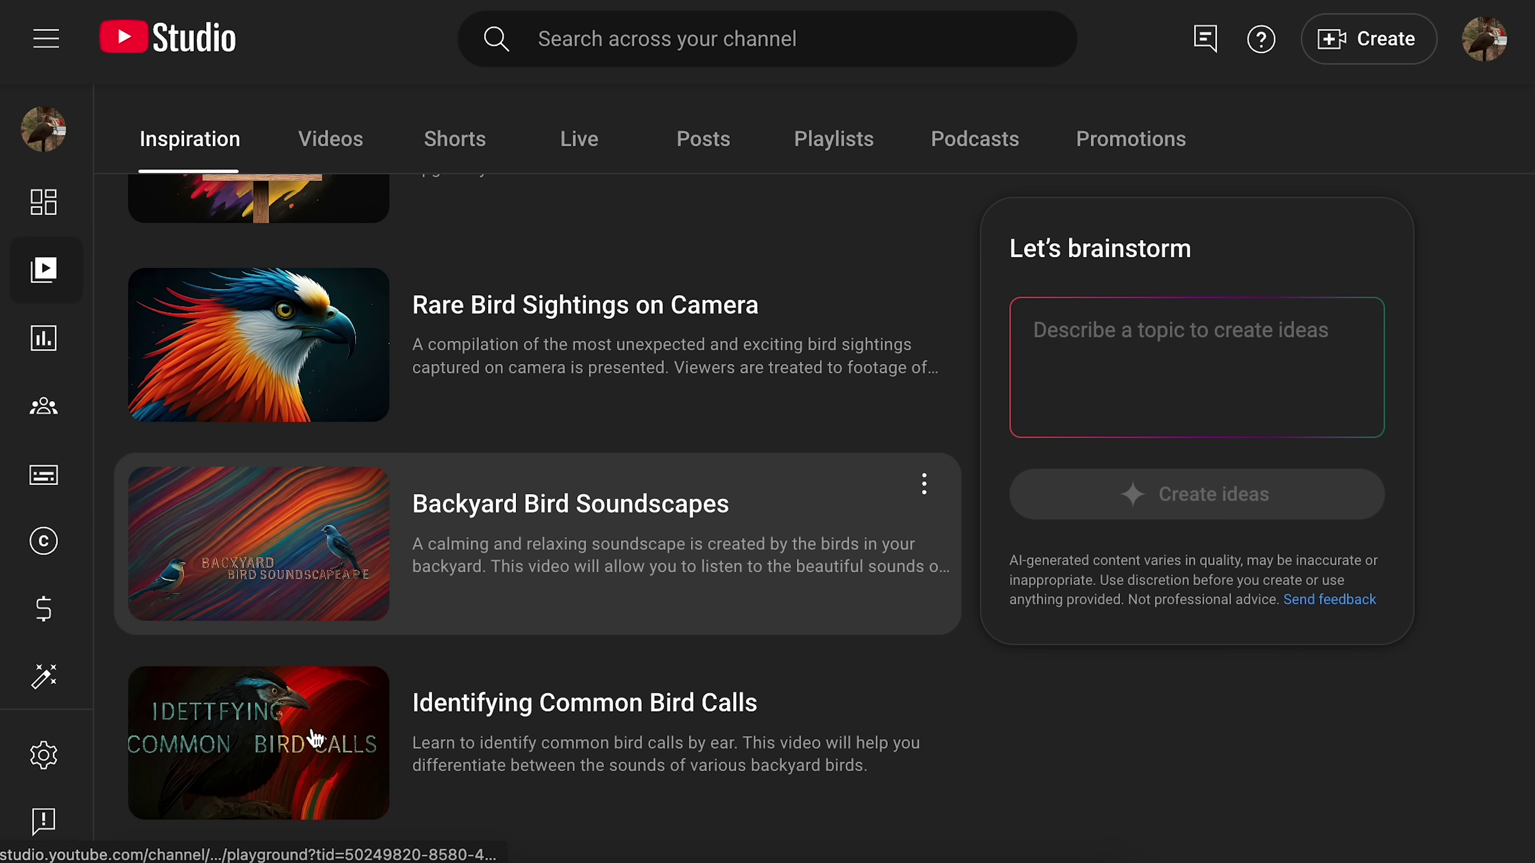
left_click(459, 752)
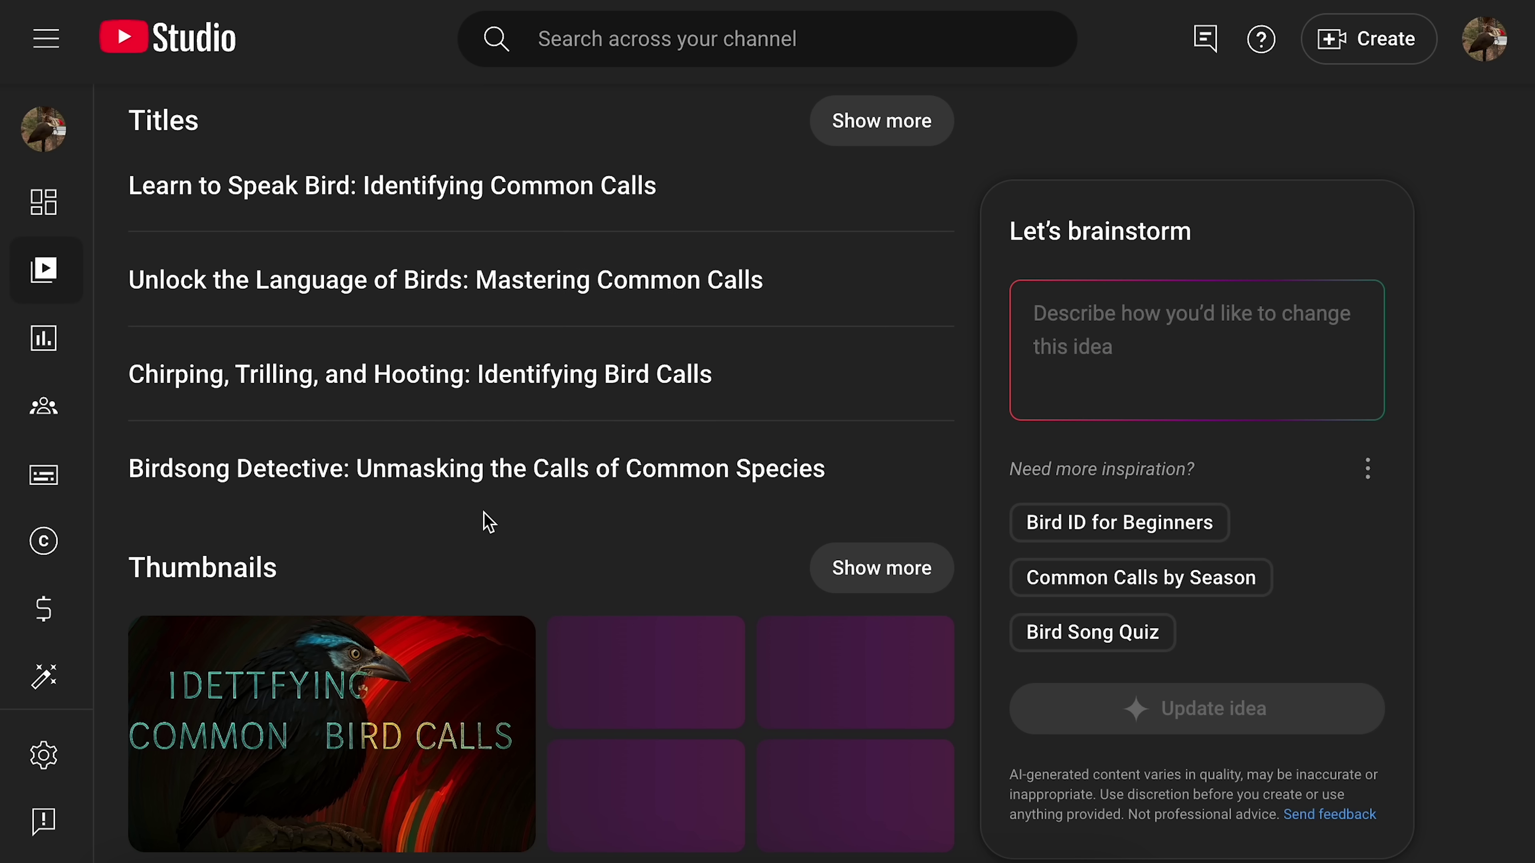
scroll(488, 522, "down", 1)
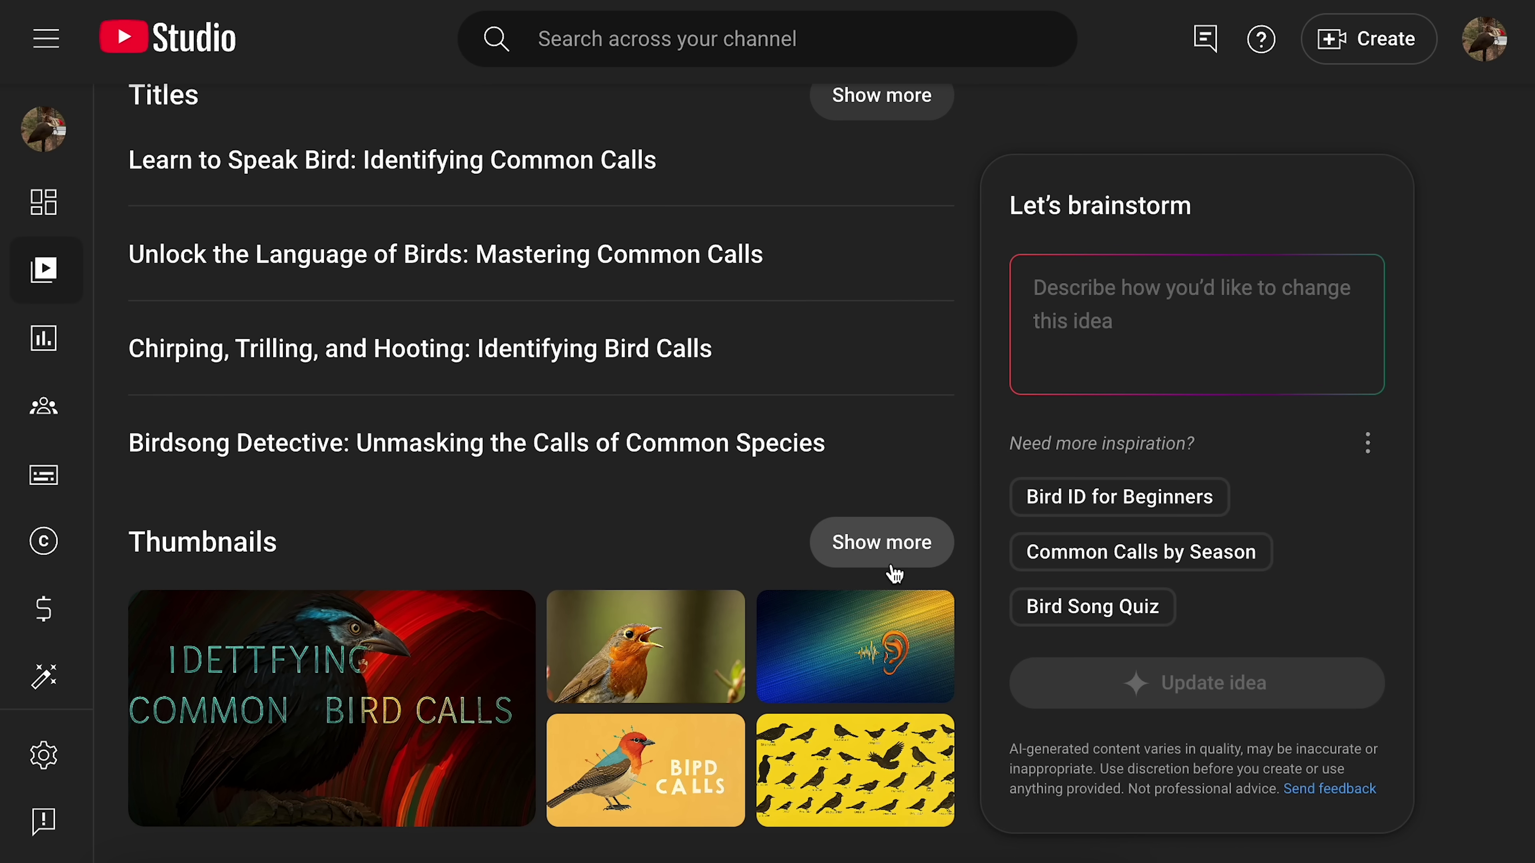
left_click(884, 553)
Ask for 'needs more woodgrain' on the yellow thumbnail, then leave the thumbnail grid.
mouse_move(421, 236)
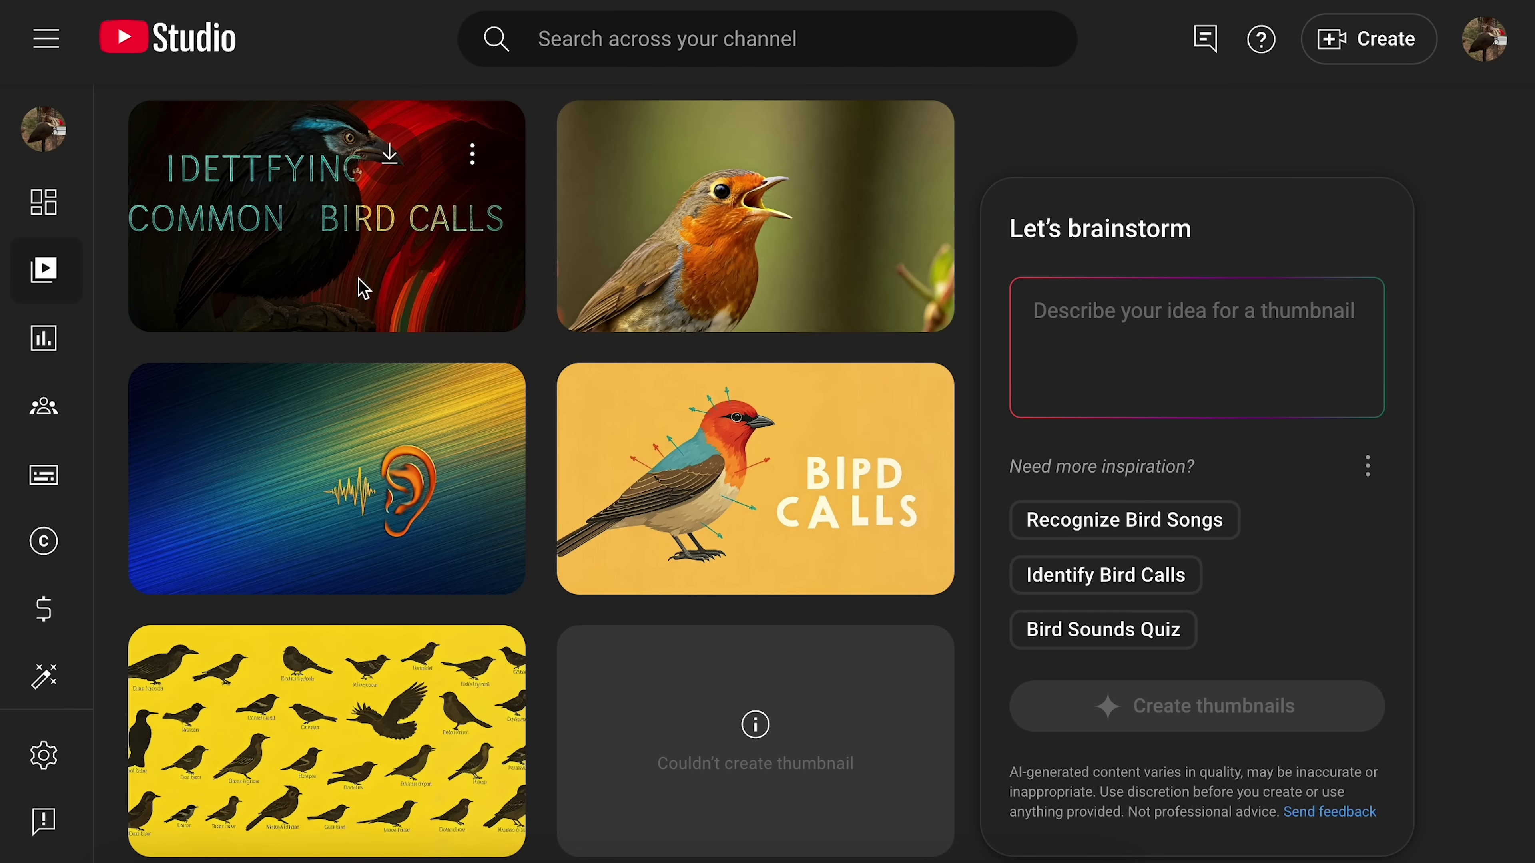
mouse_move(695, 477)
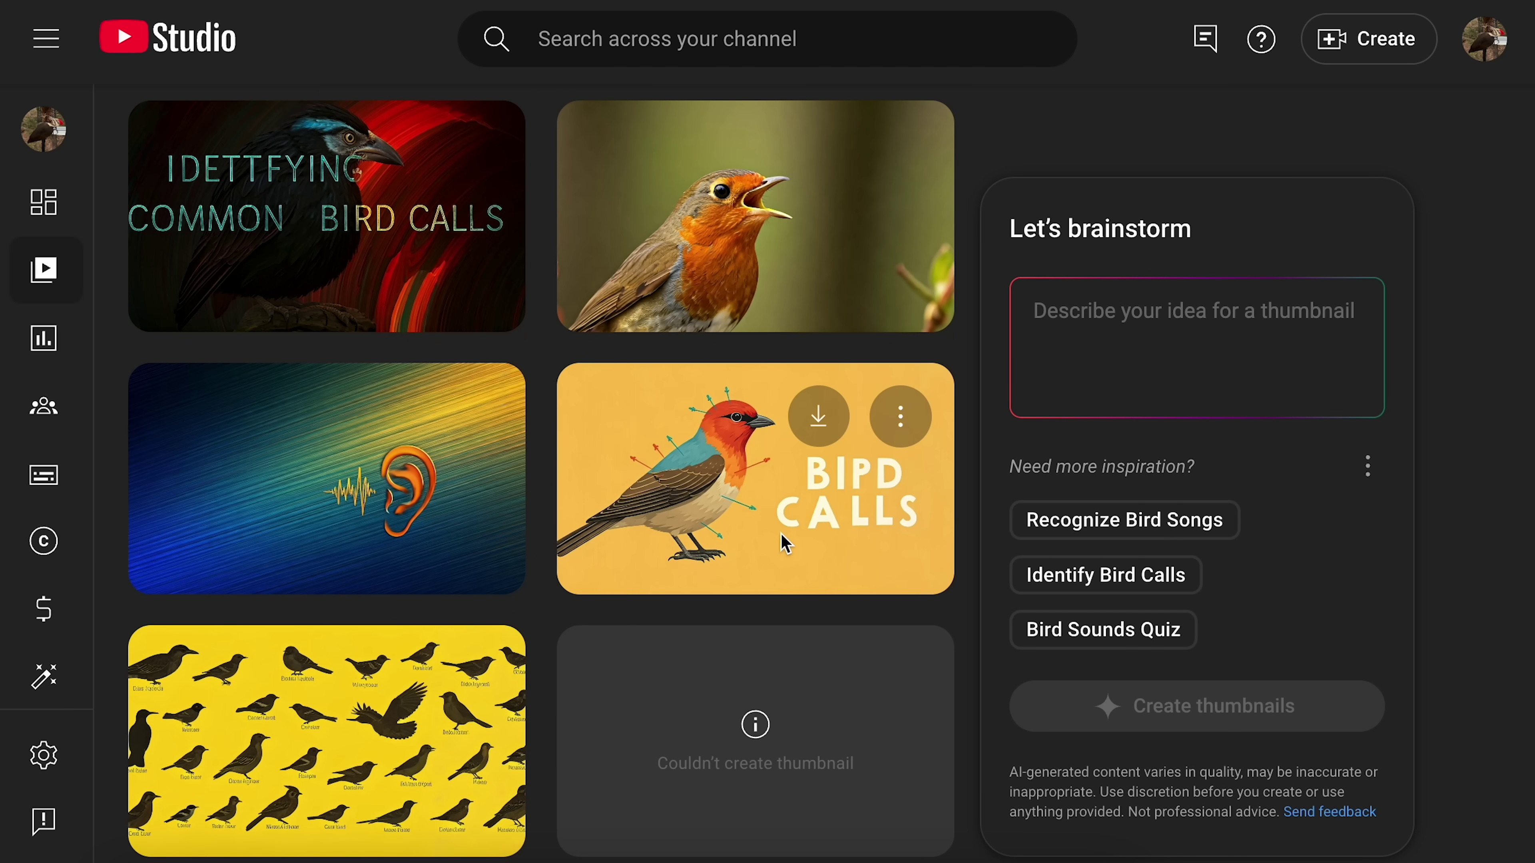
left_click(728, 556)
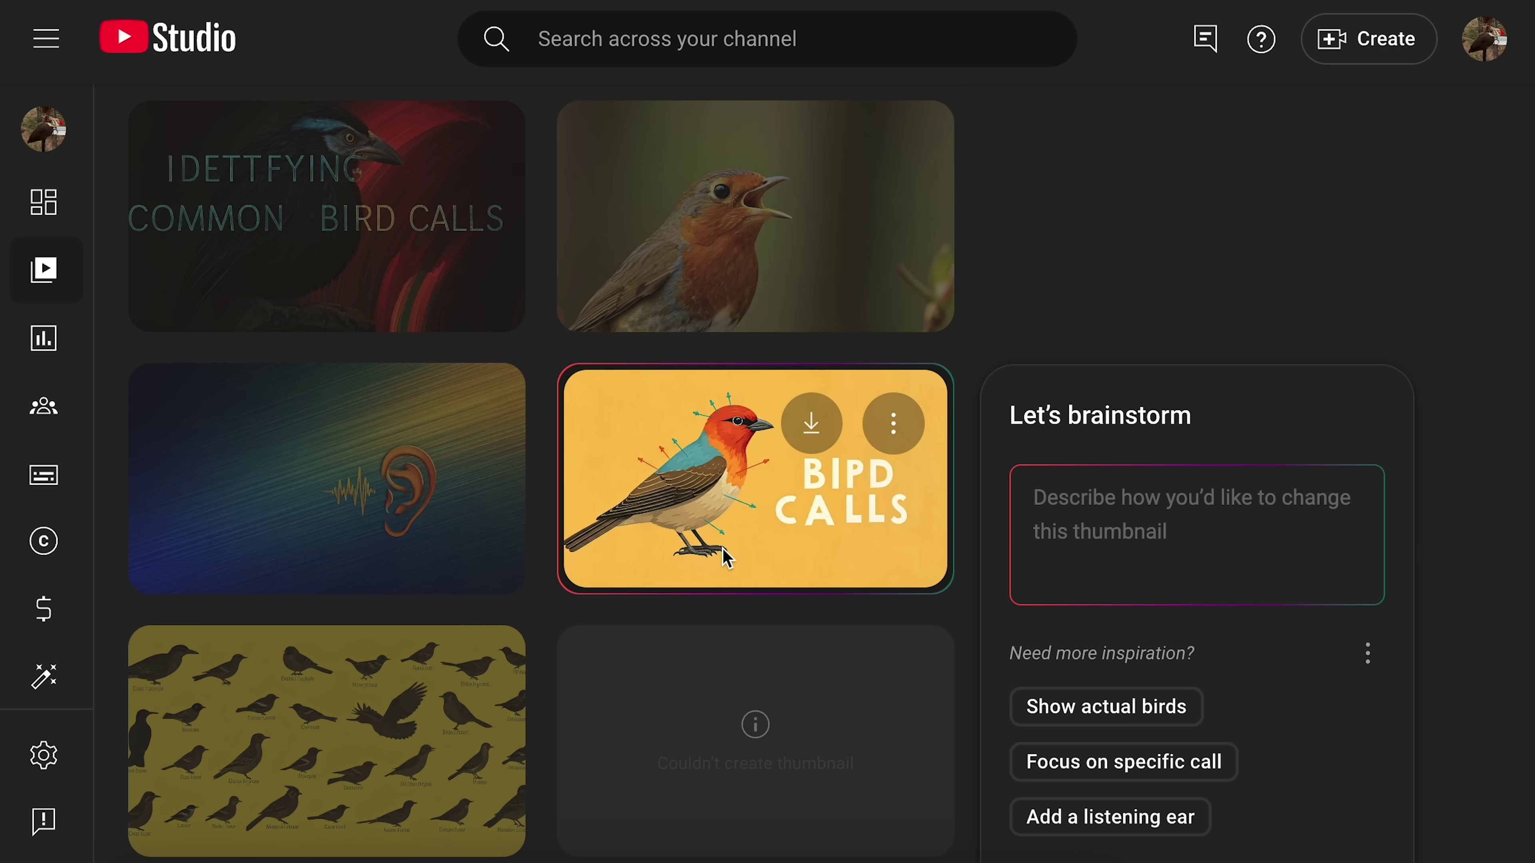
type("needs more woodgrain")
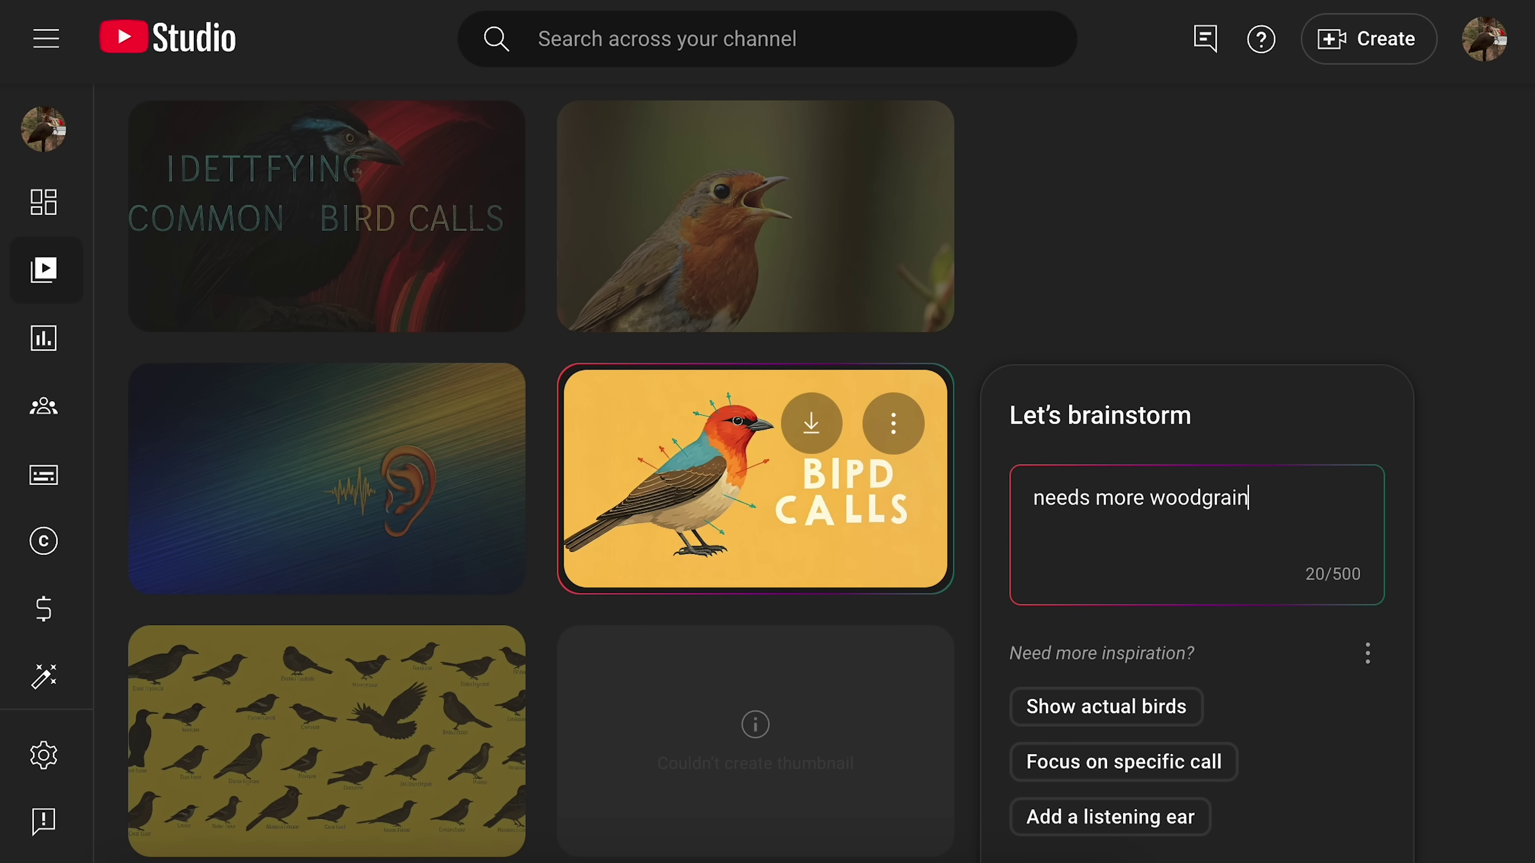
key("Return")
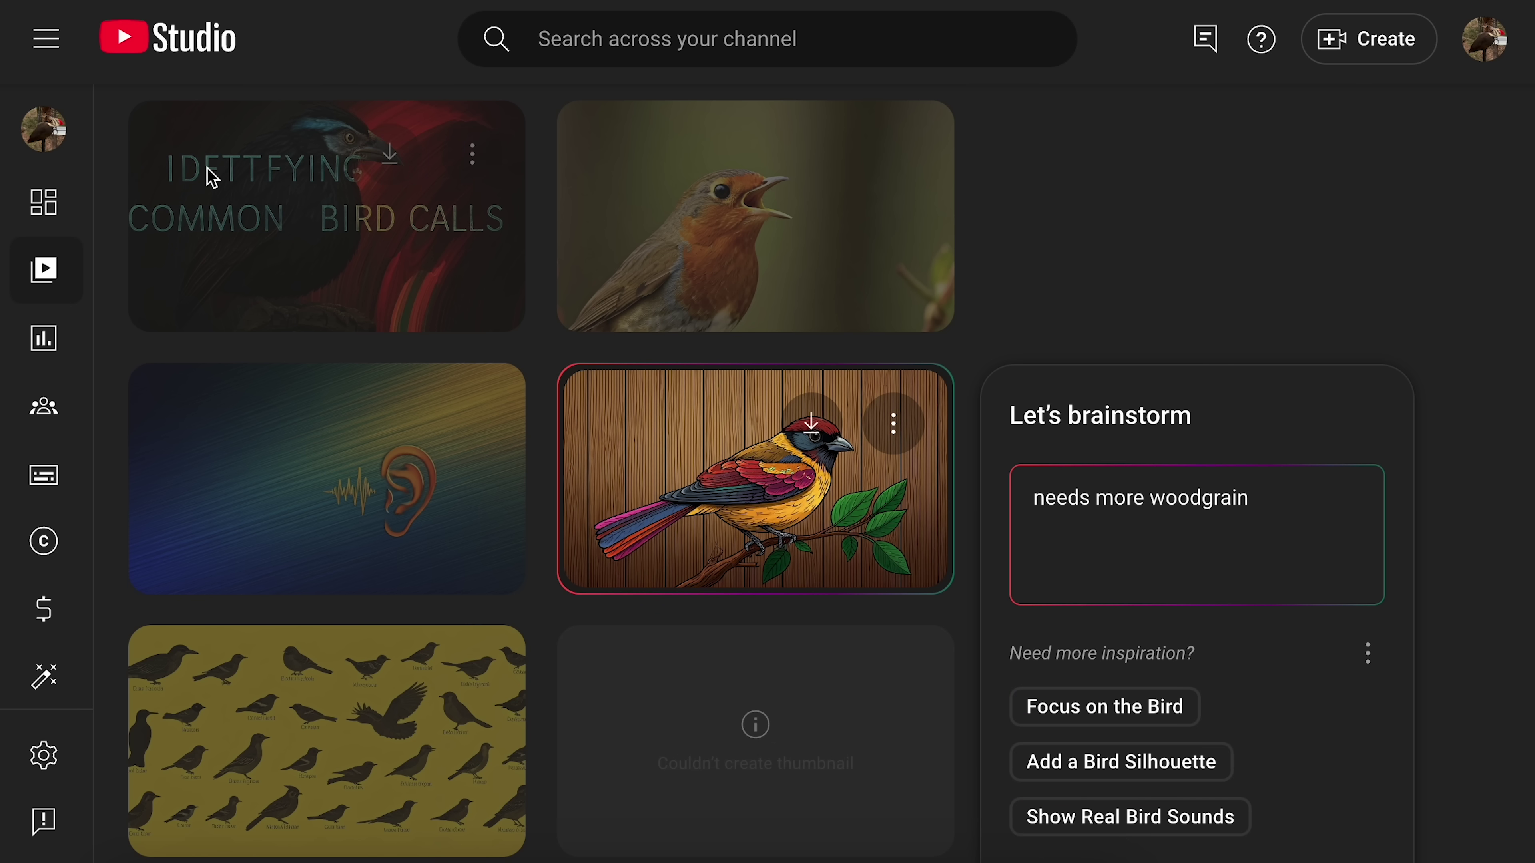
scroll(206, 171, "up", 4)
left_click(150, 141)
Return to Channel content, reload with F5, and browse ideas from 'Wildlife Week in Review' onward.
left_click(152, 143)
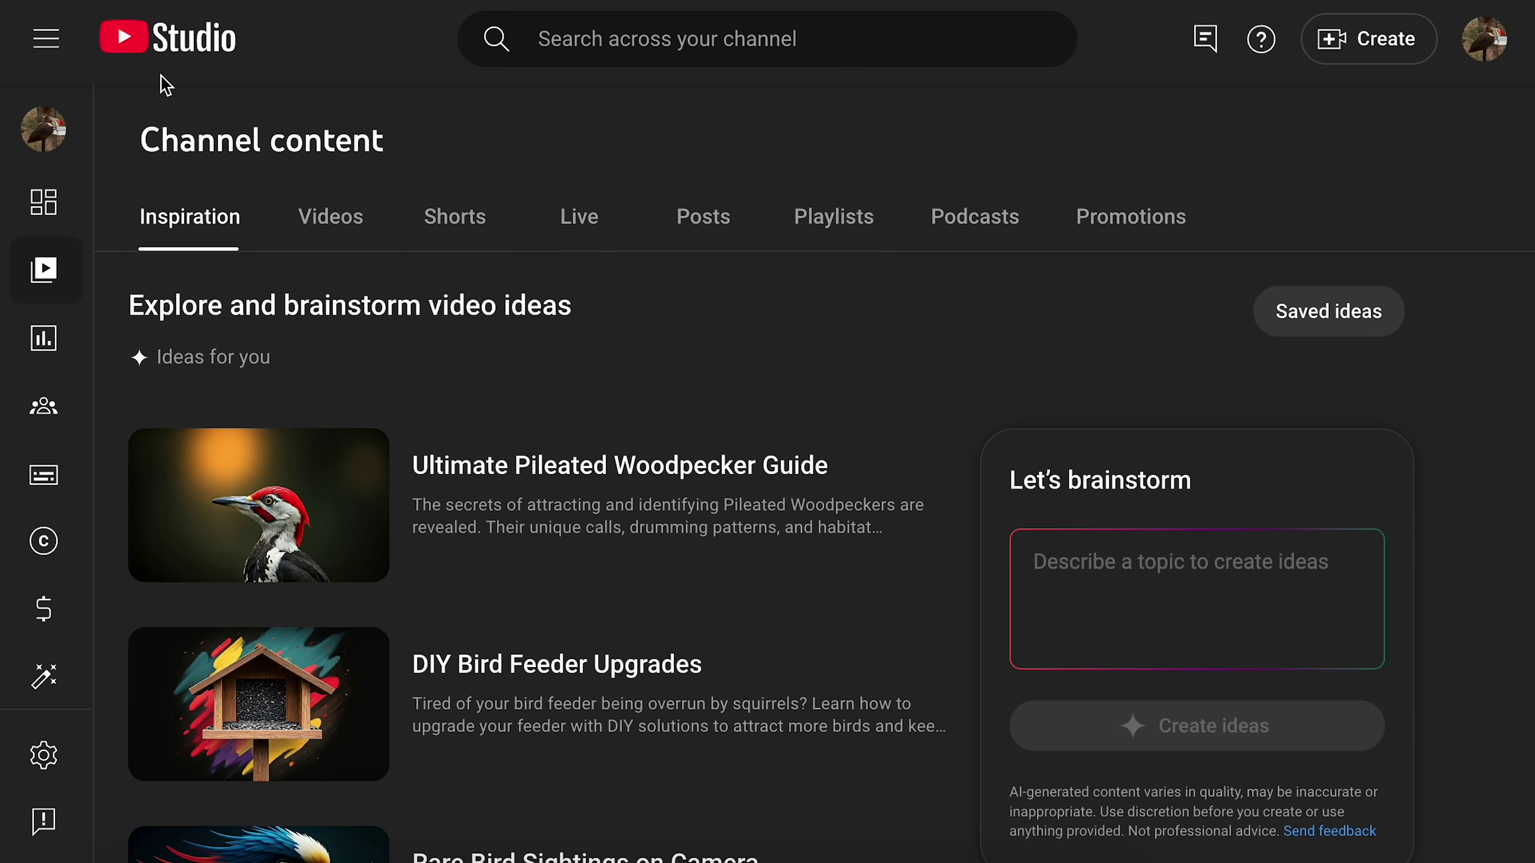
key("F5")
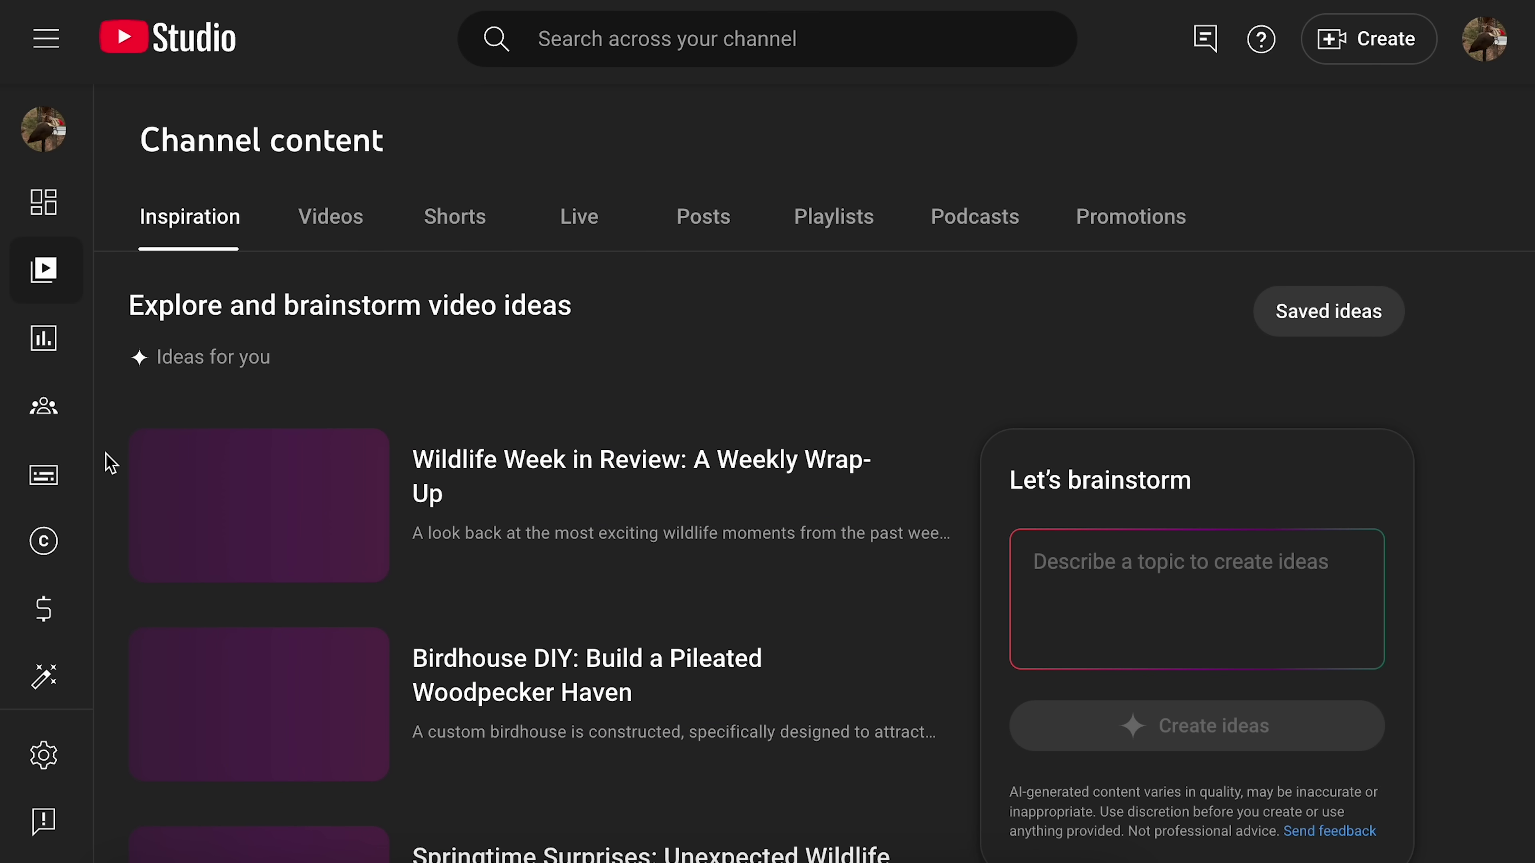
scroll(109, 463, "down", 5)
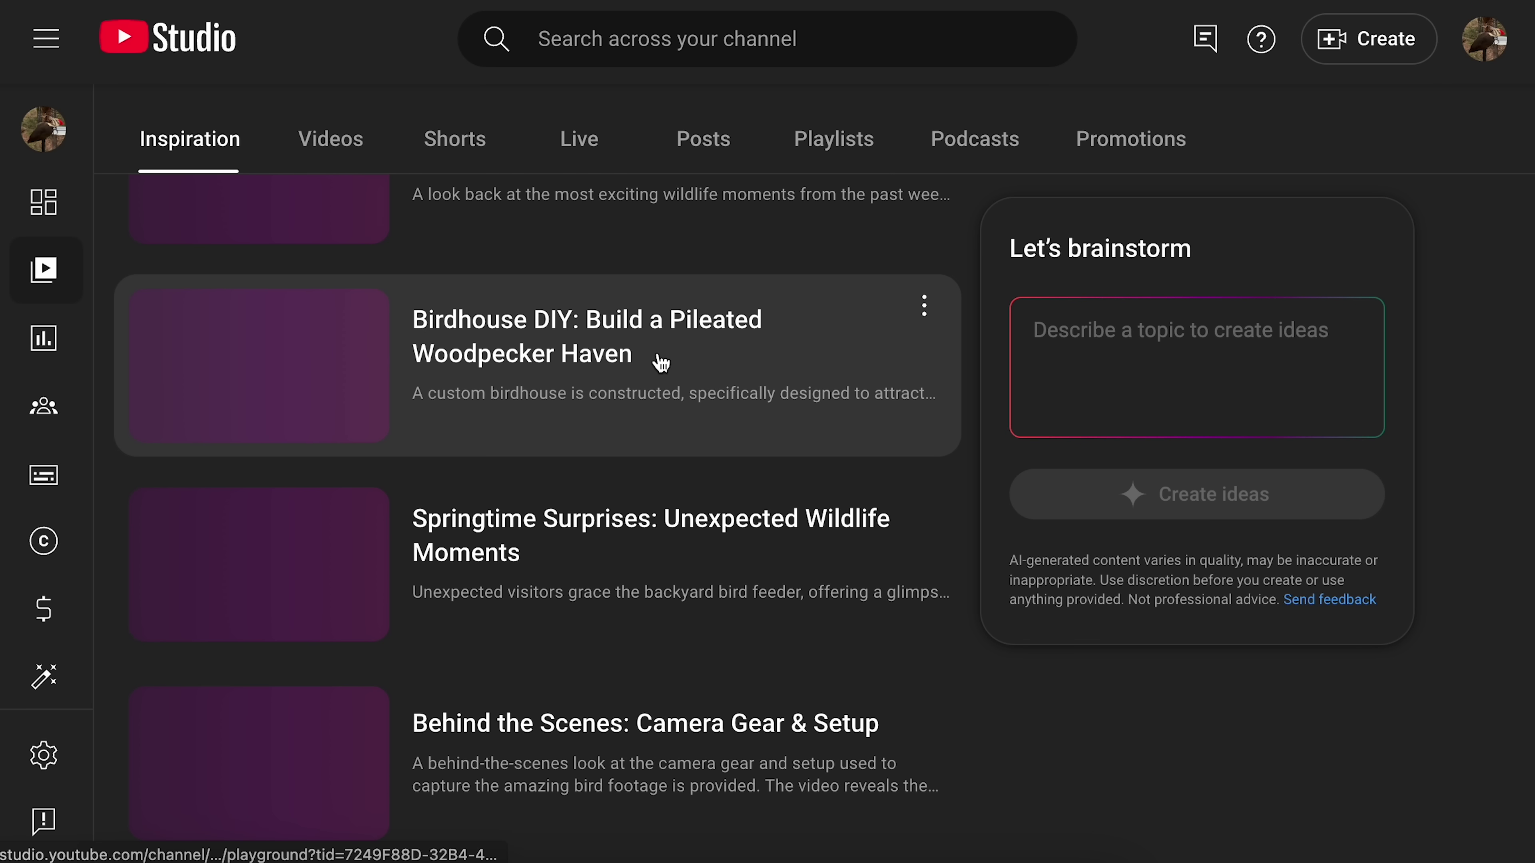
scroll(528, 568, "down", 2)
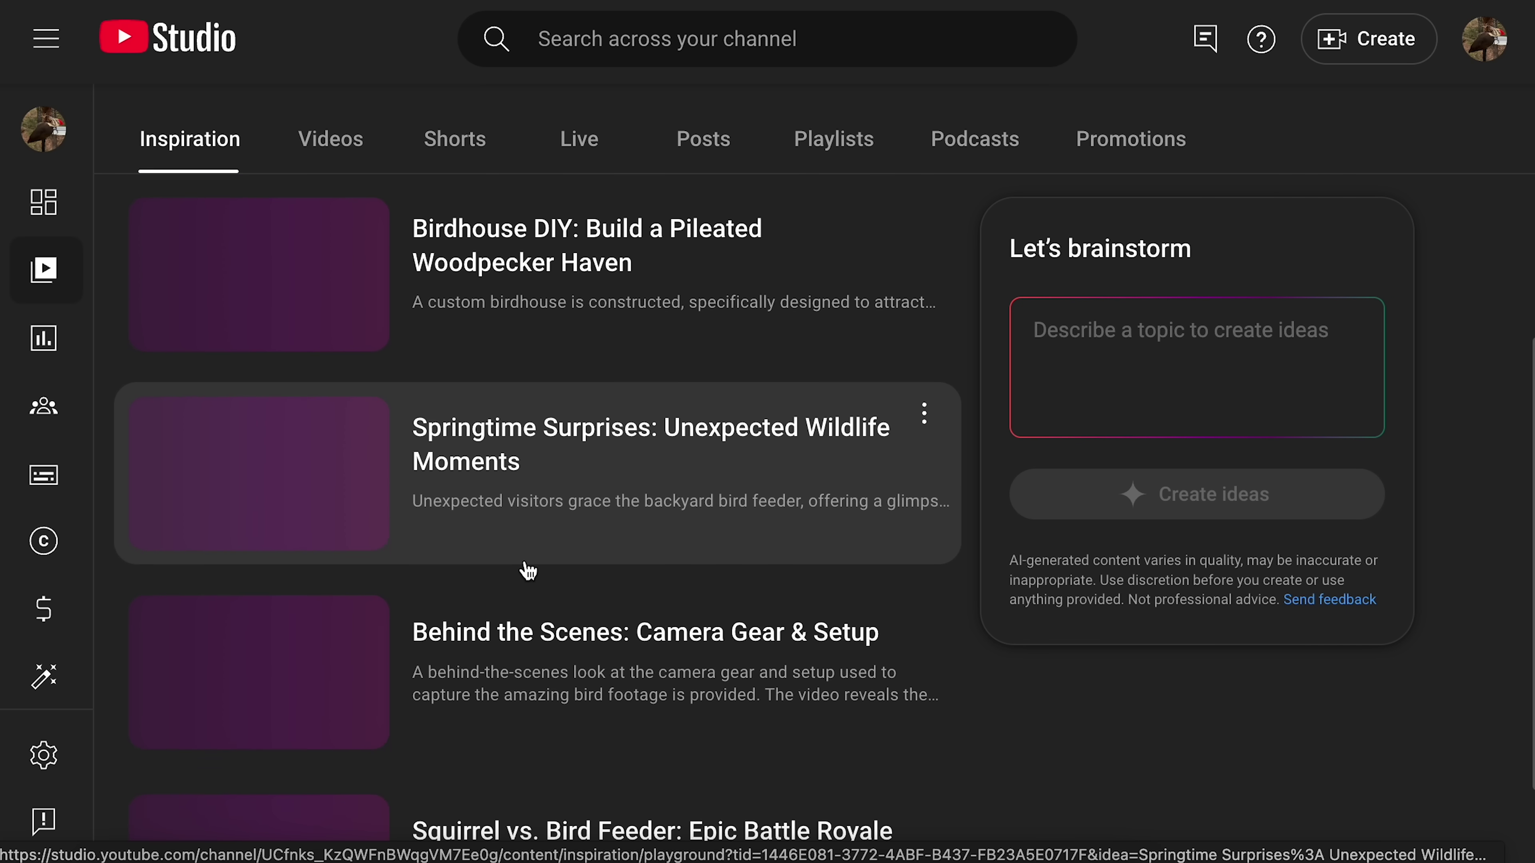
scroll(527, 568, "down", 2)
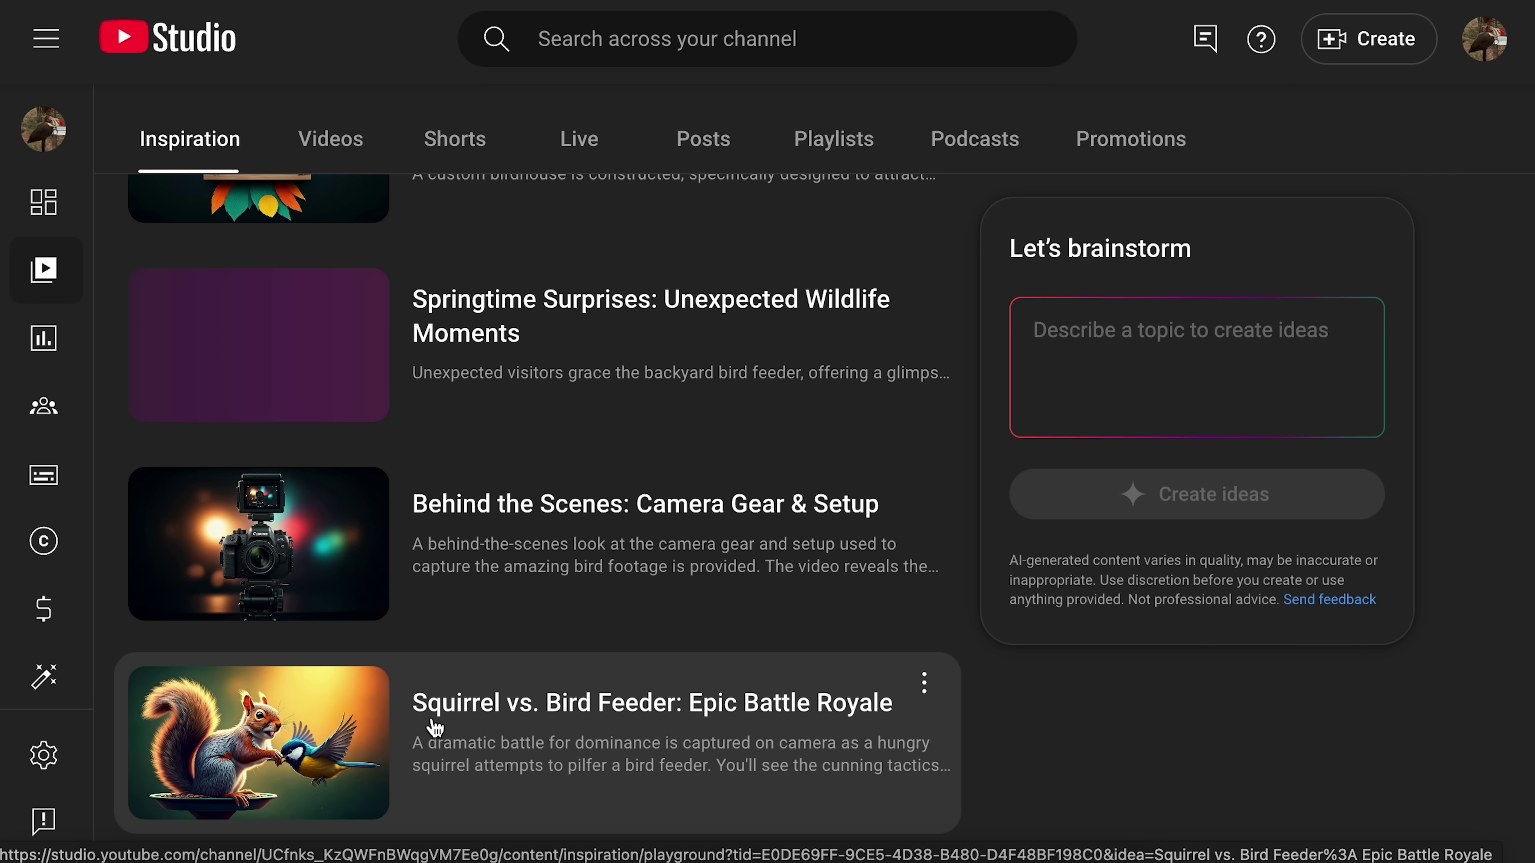
Open the 'Squirrel vs. Bird Feeder: Epic Battle Royale' idea and review its outline, titles and thumbnails.
left_click(320, 754)
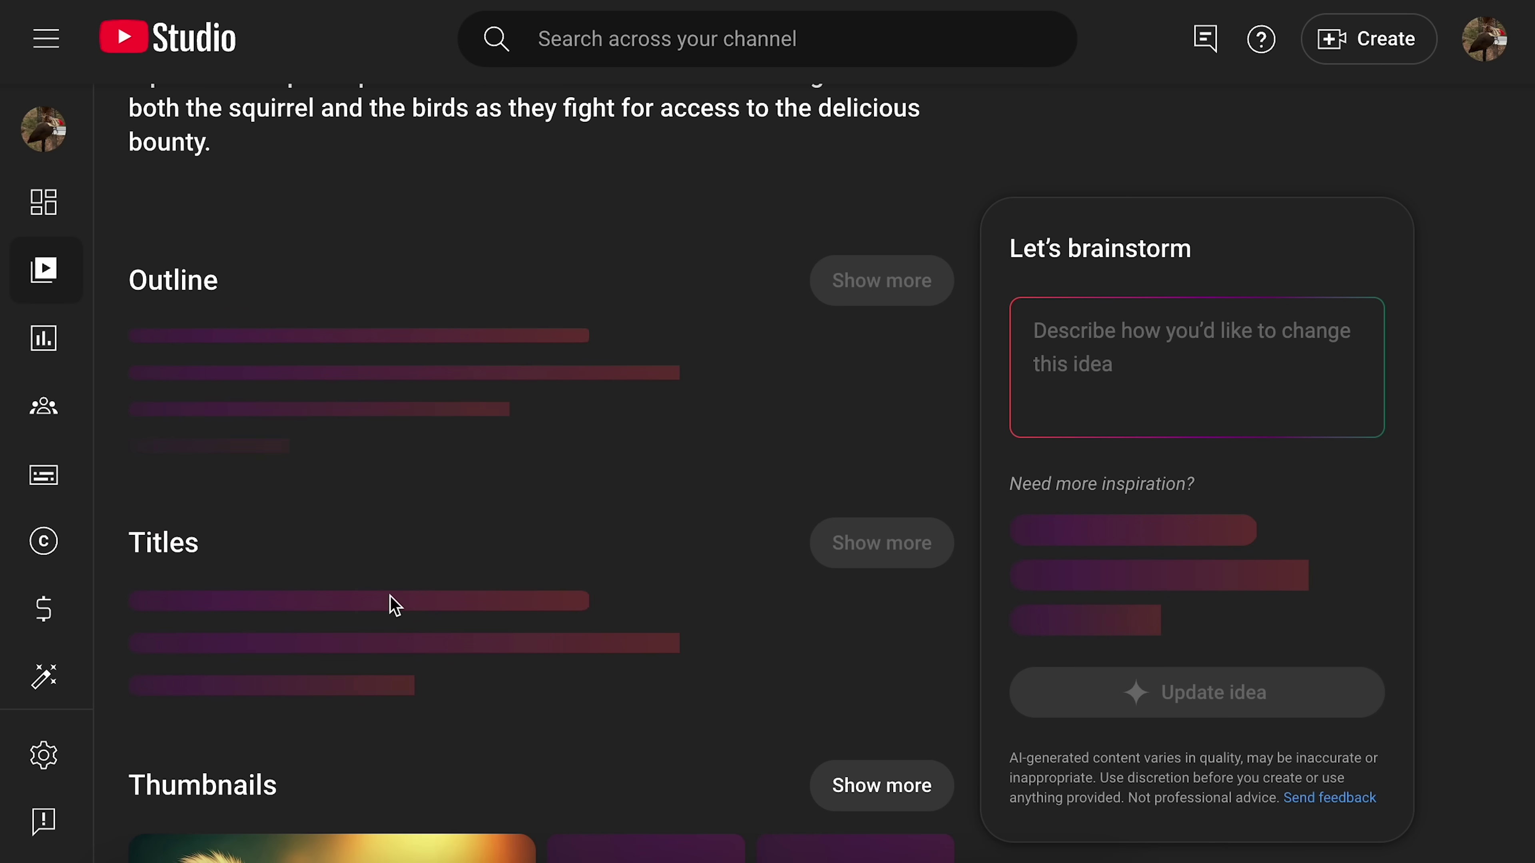
scroll(389, 596, "up", 5)
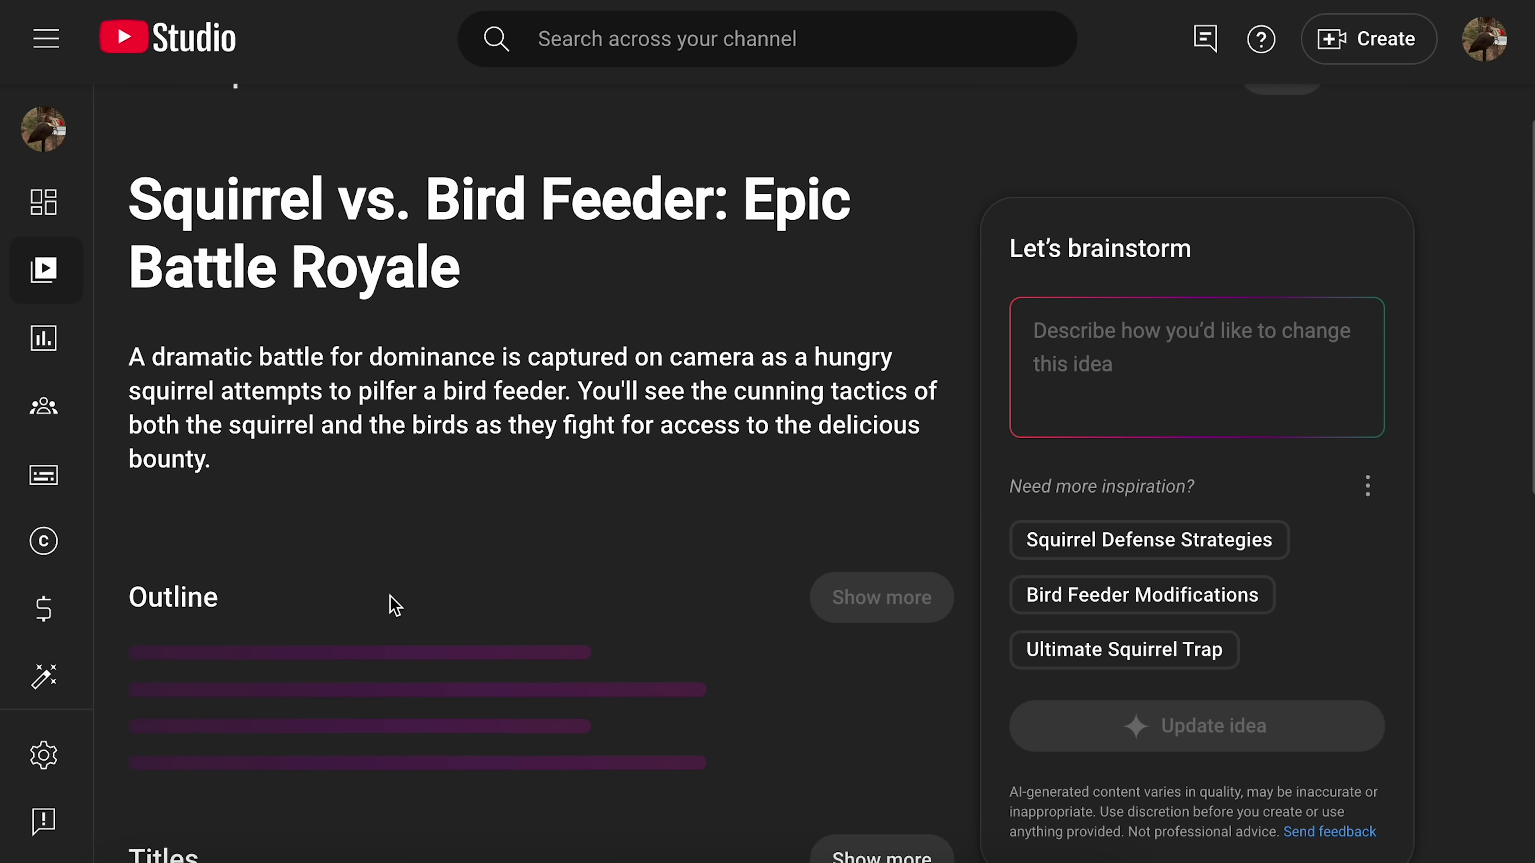
scroll(394, 604, "down", 1)
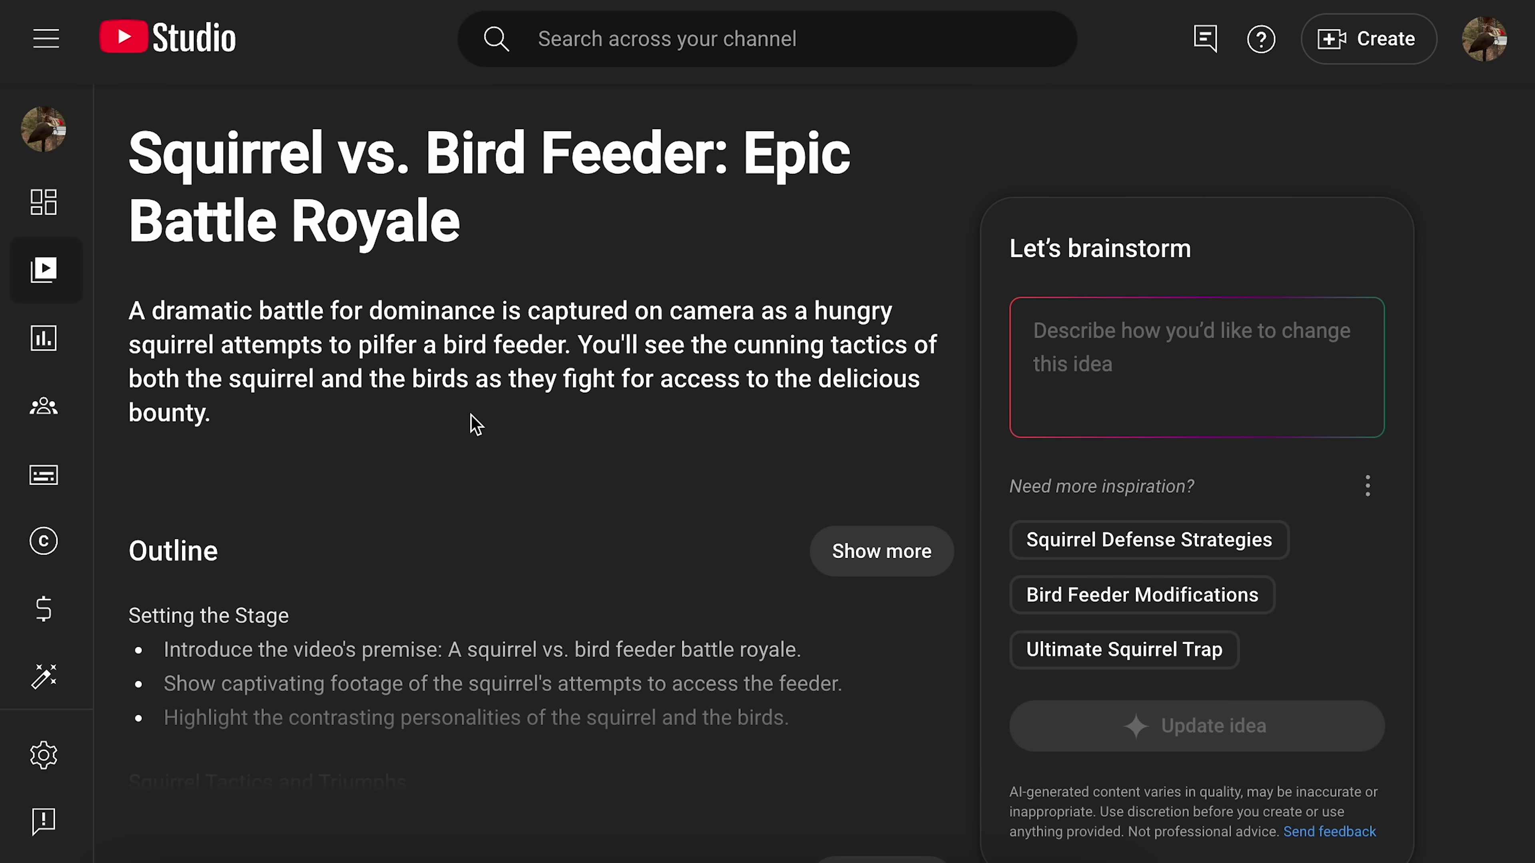
scroll(472, 421, "down", 10)
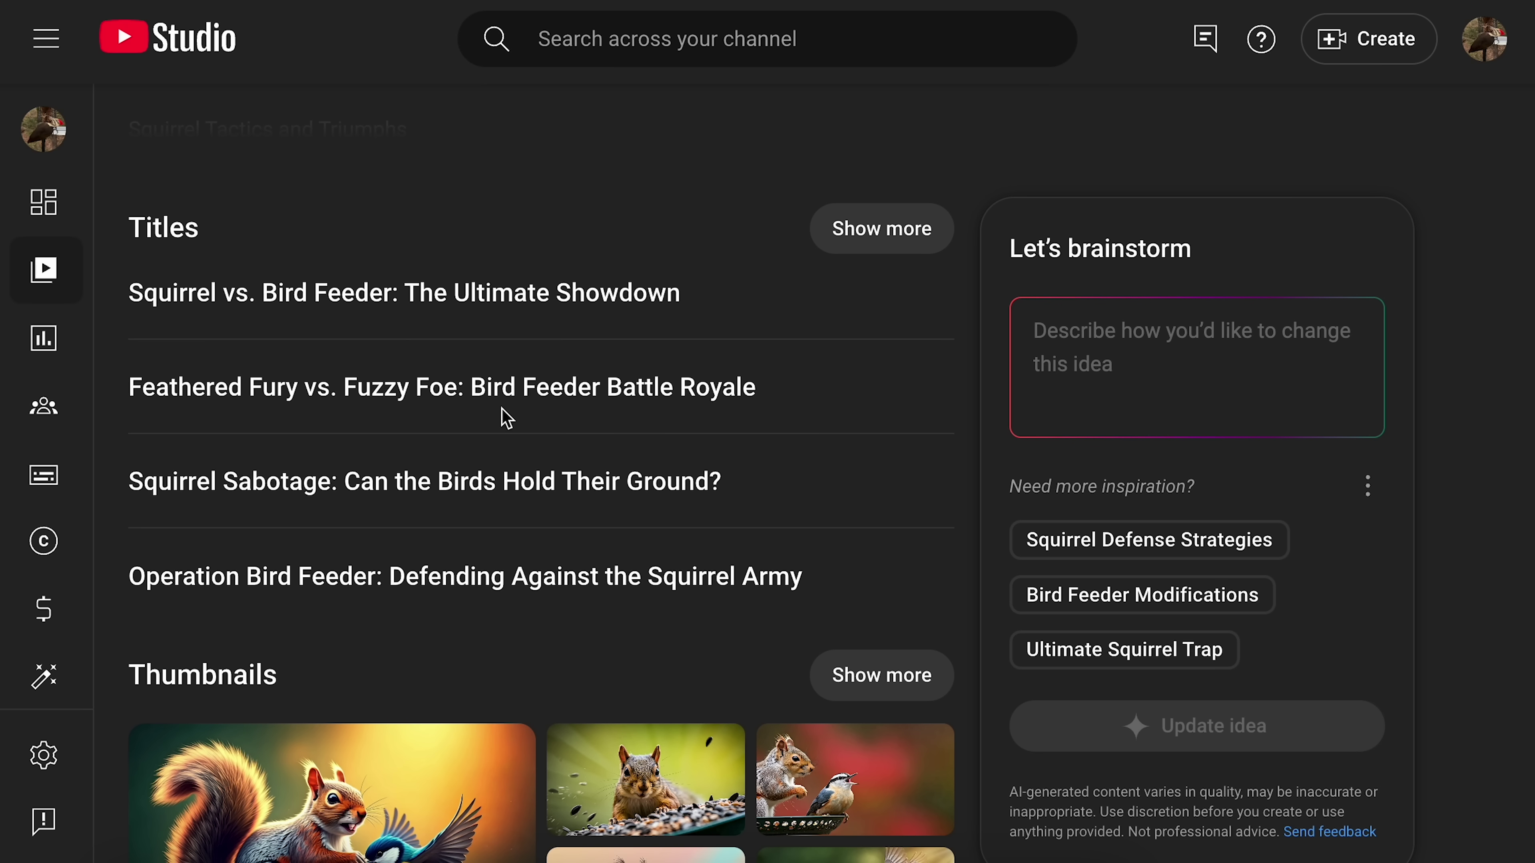
scroll(432, 508, "down", 2)
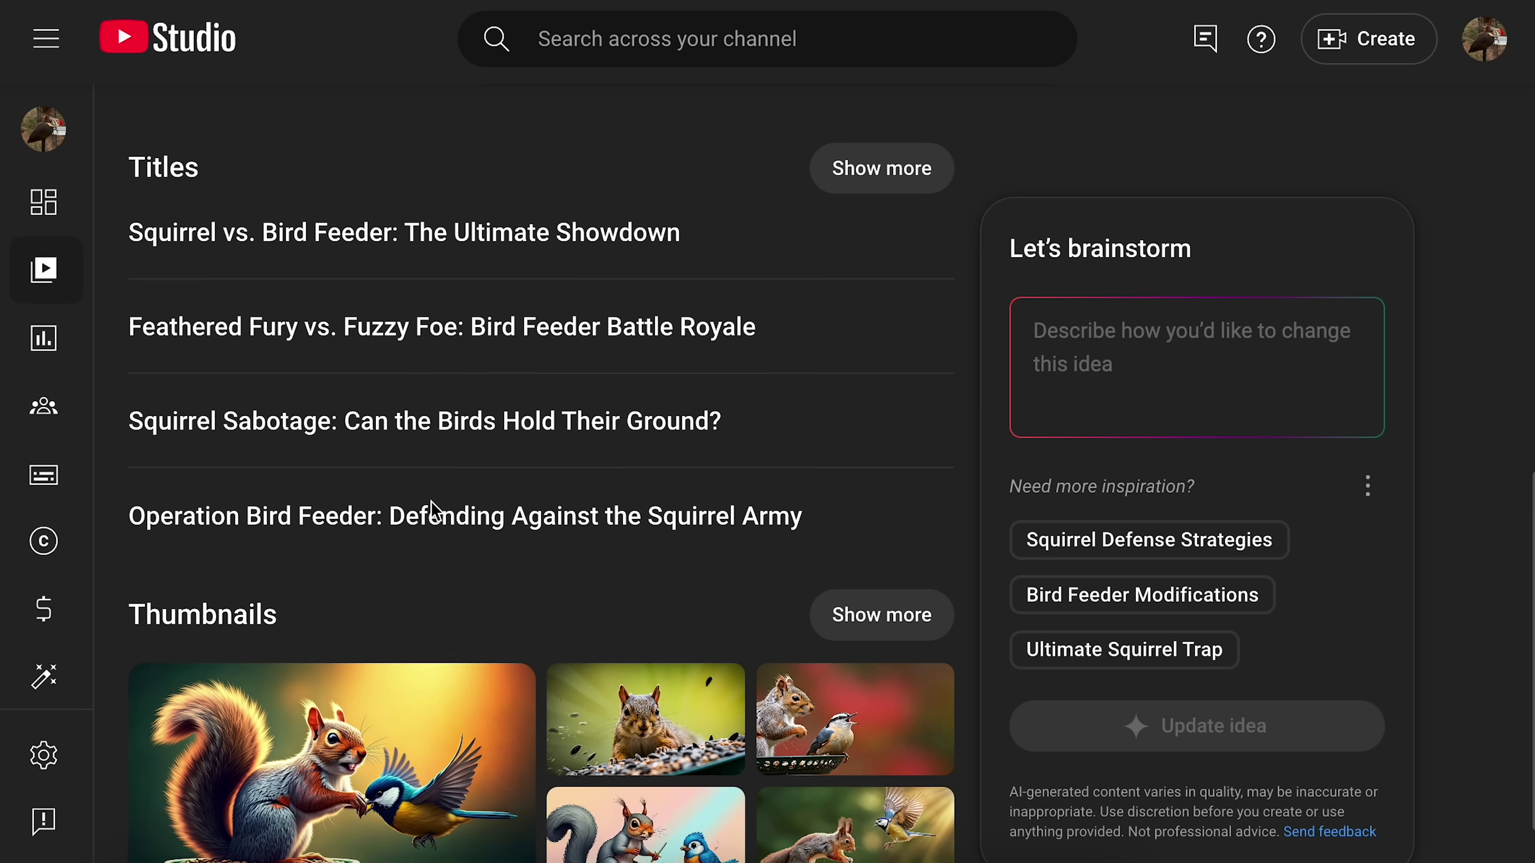
scroll(433, 508, "down", 1)
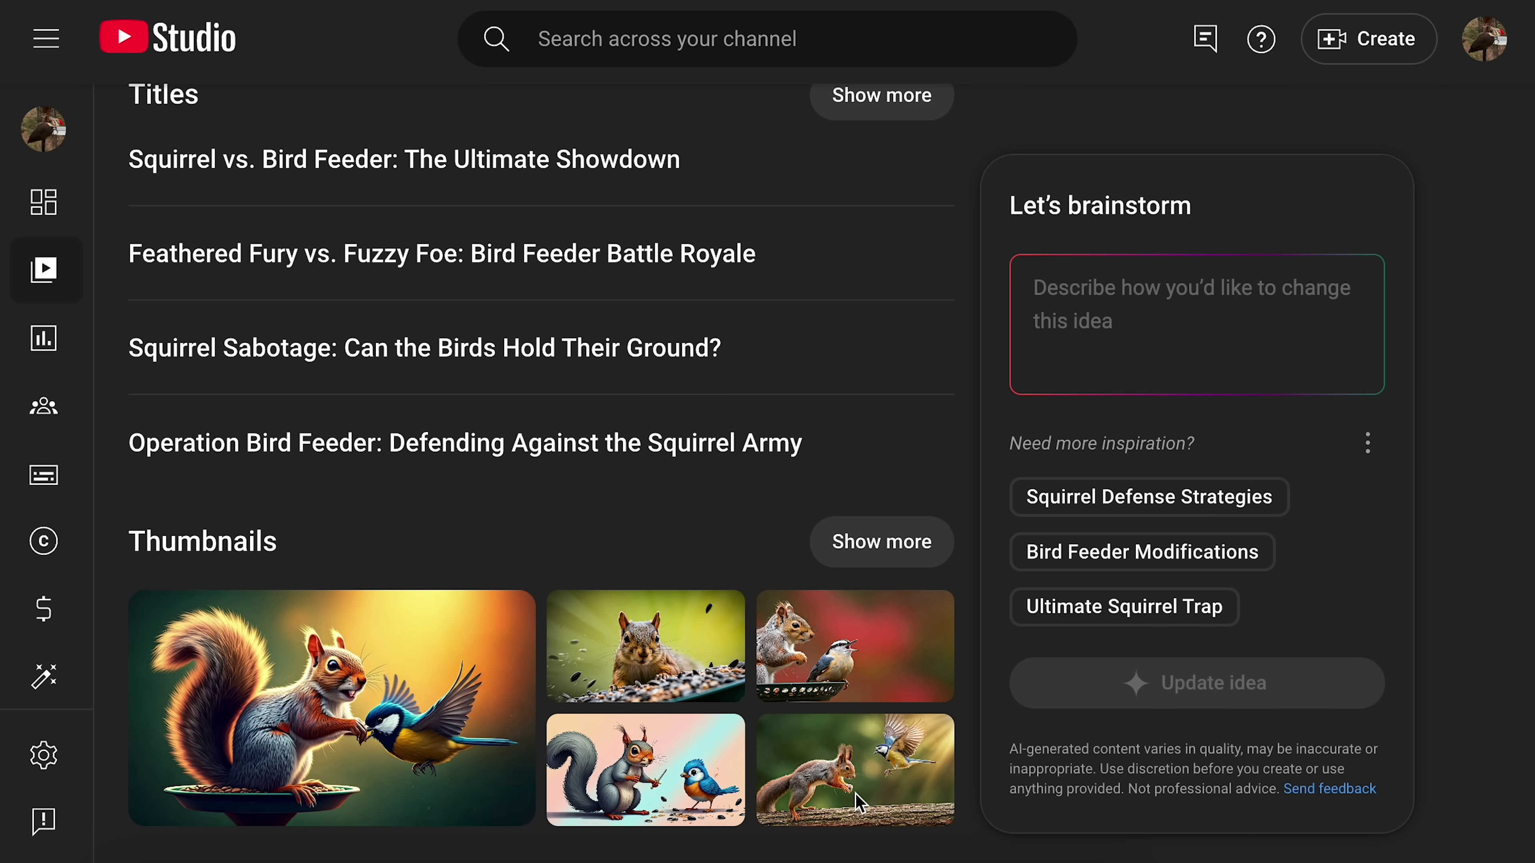
Regenerate the squirrel-and-blue-jay thumbnail with the 'Add dramatic text overlay' suggestion.
left_click(910, 566)
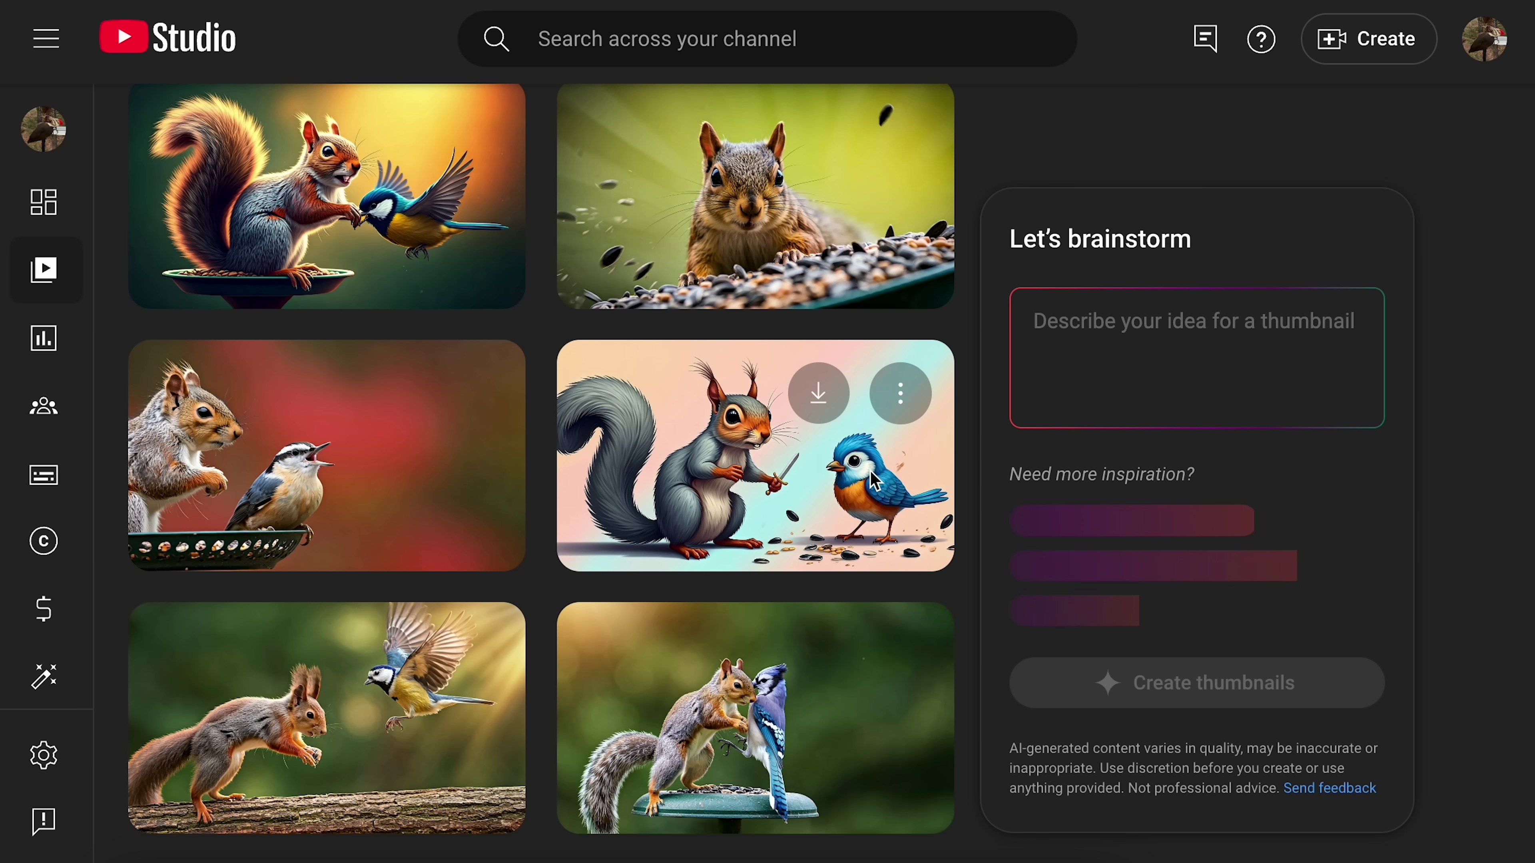
left_click(819, 689)
left_click(1151, 532)
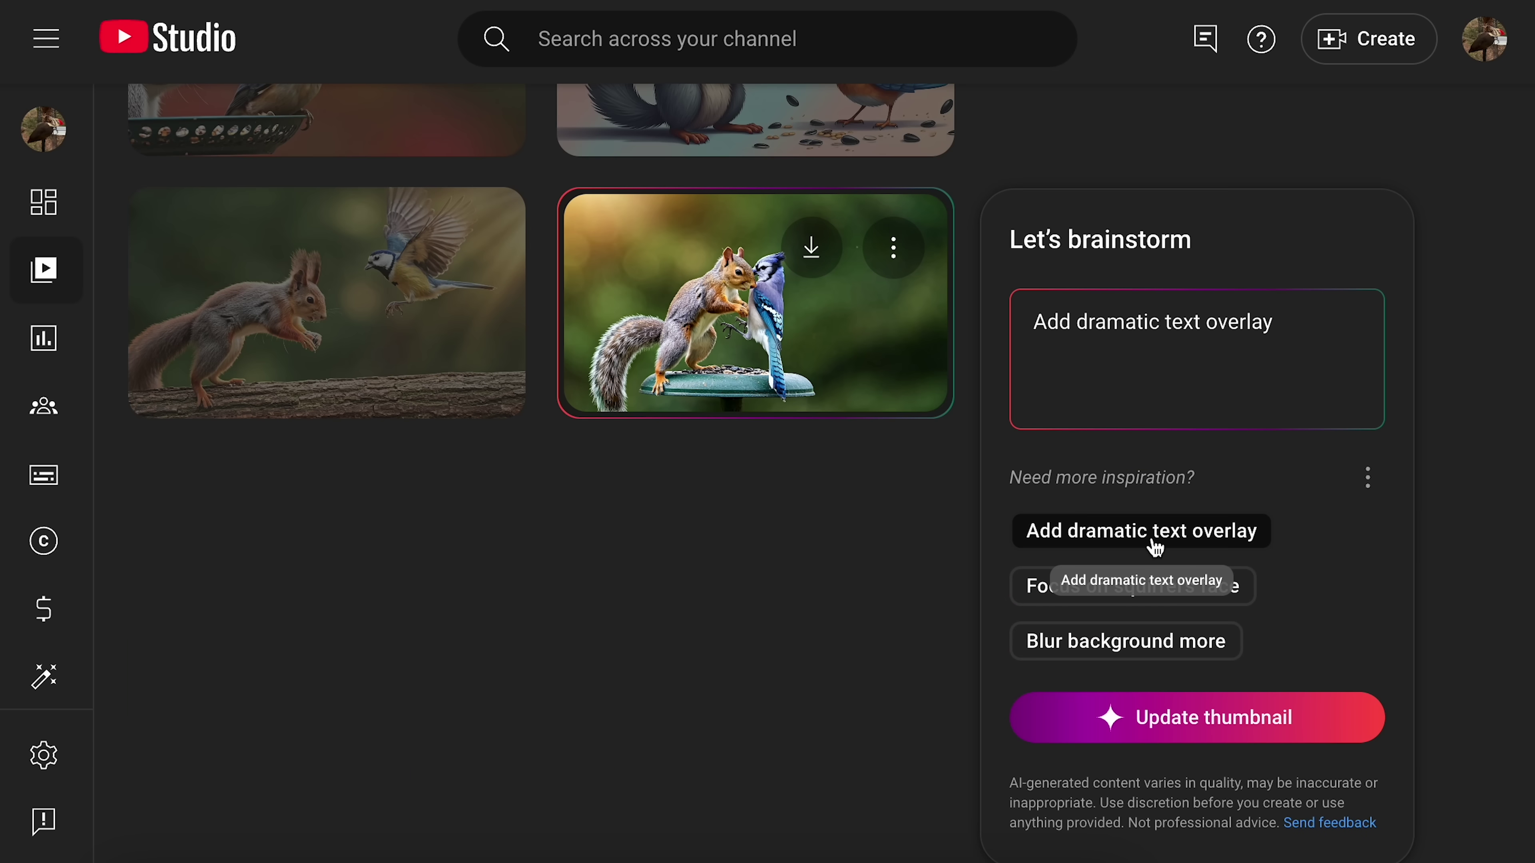
left_click(1158, 717)
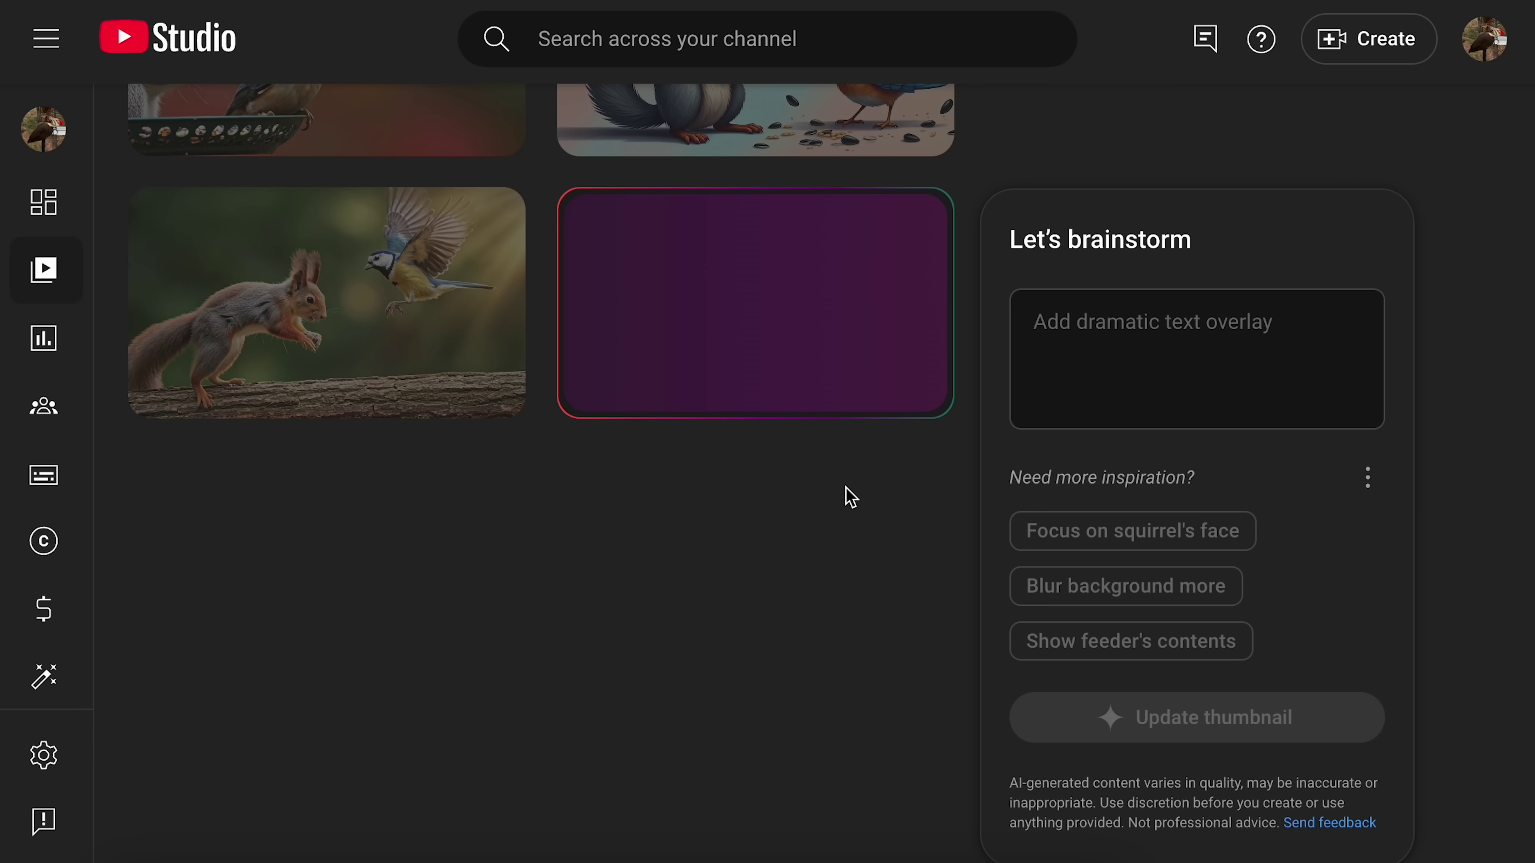
scroll(857, 502, "up", 3)
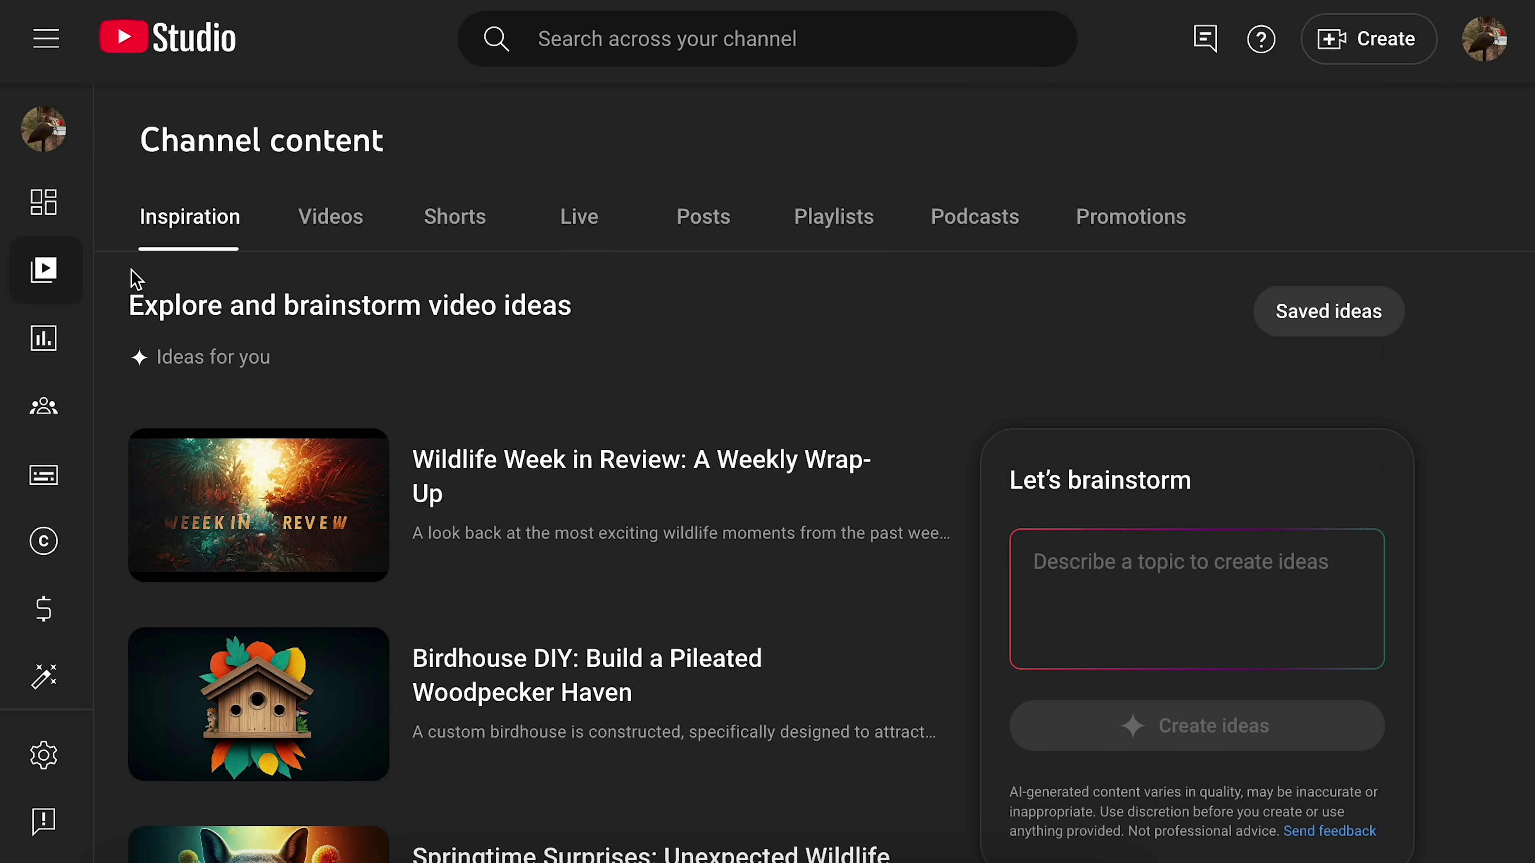
scroll(100, 300, "down", 4)
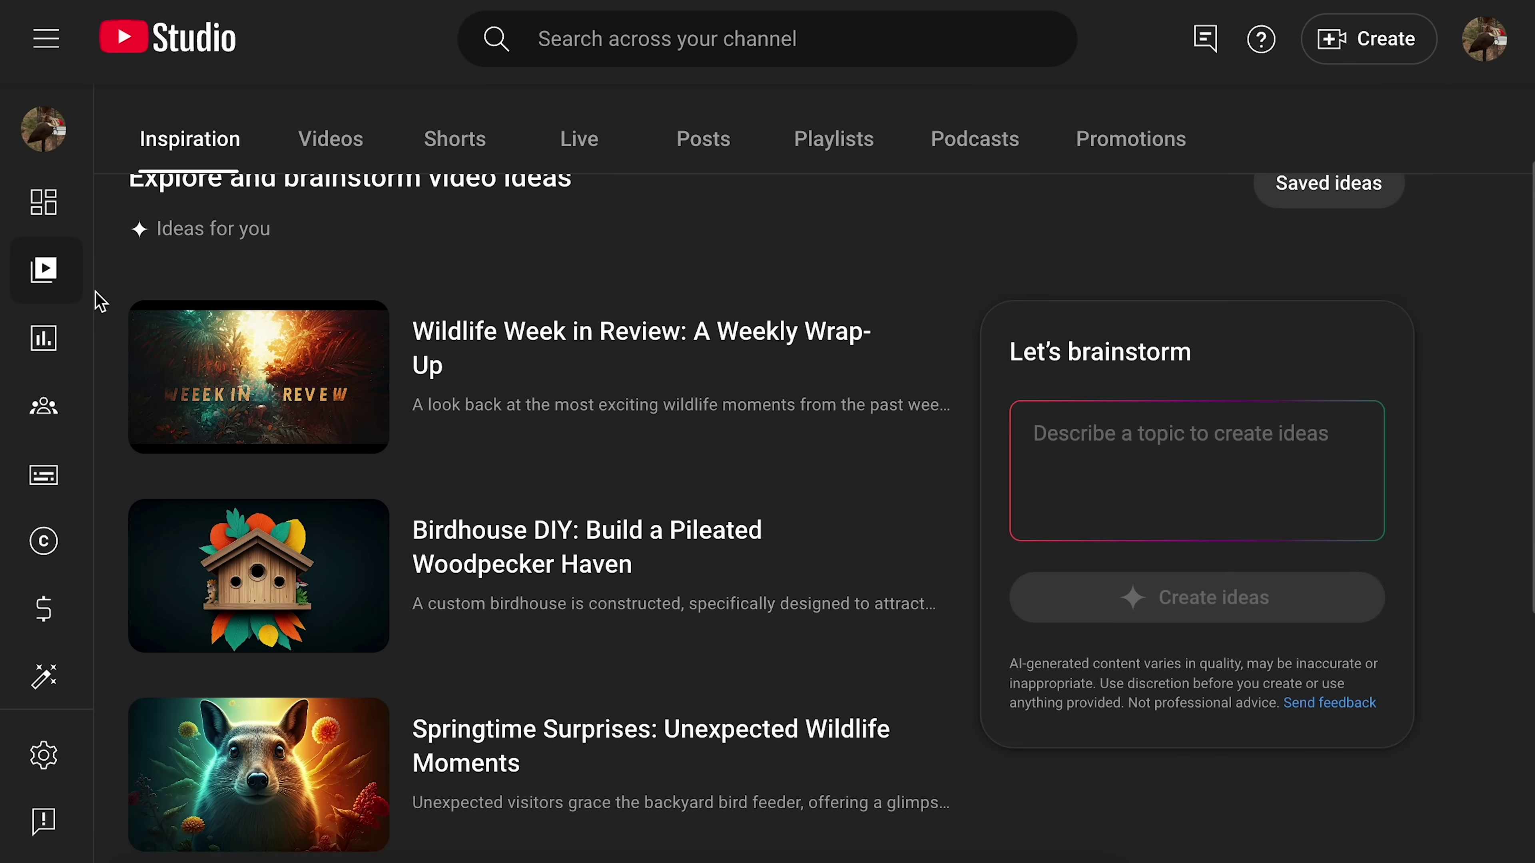
scroll(99, 300, "down", 5)
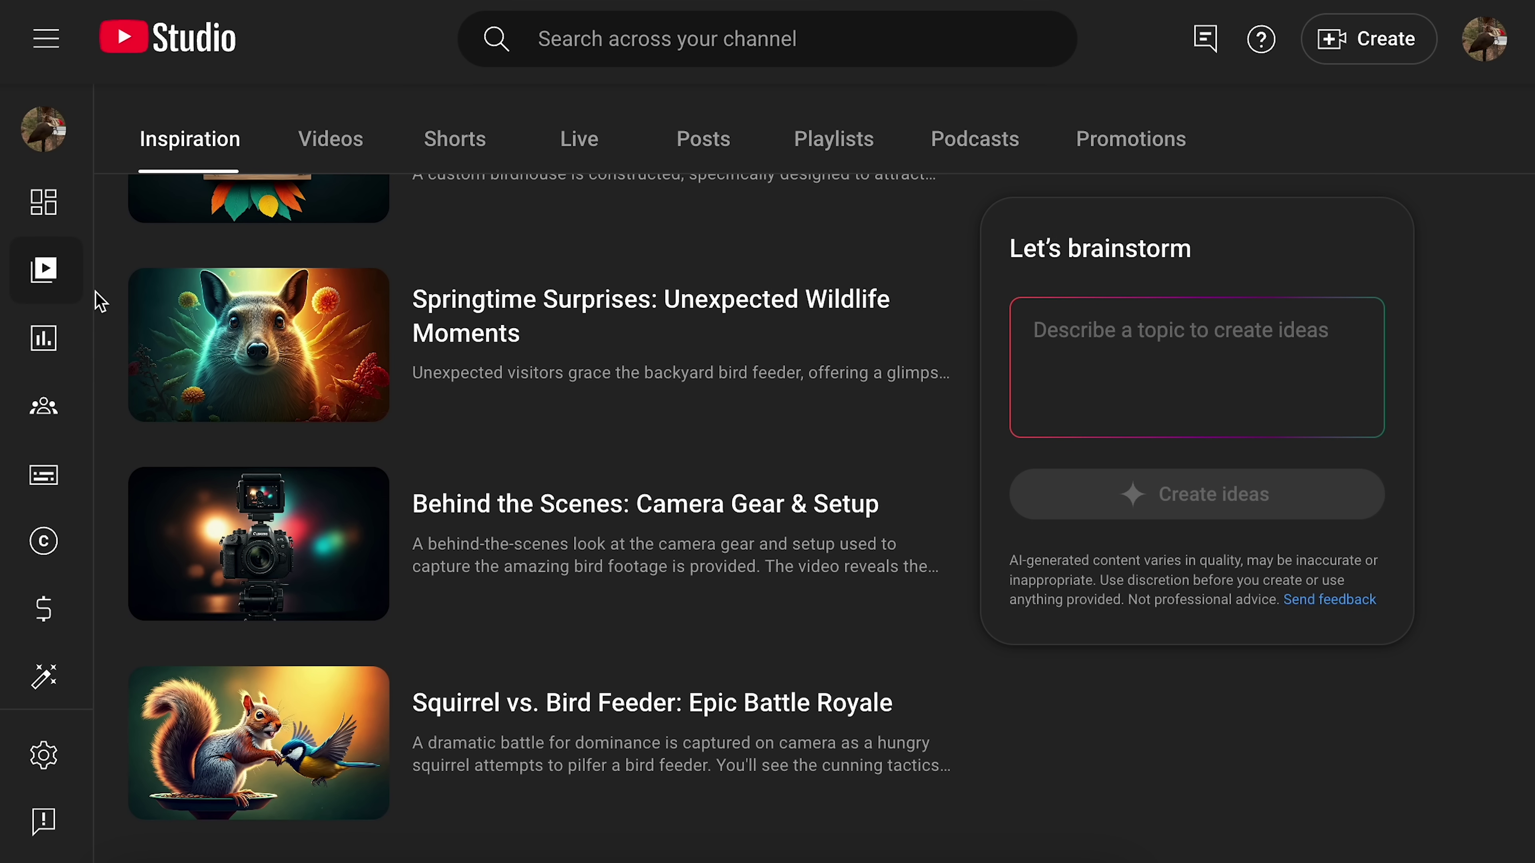
left_click(124, 138)
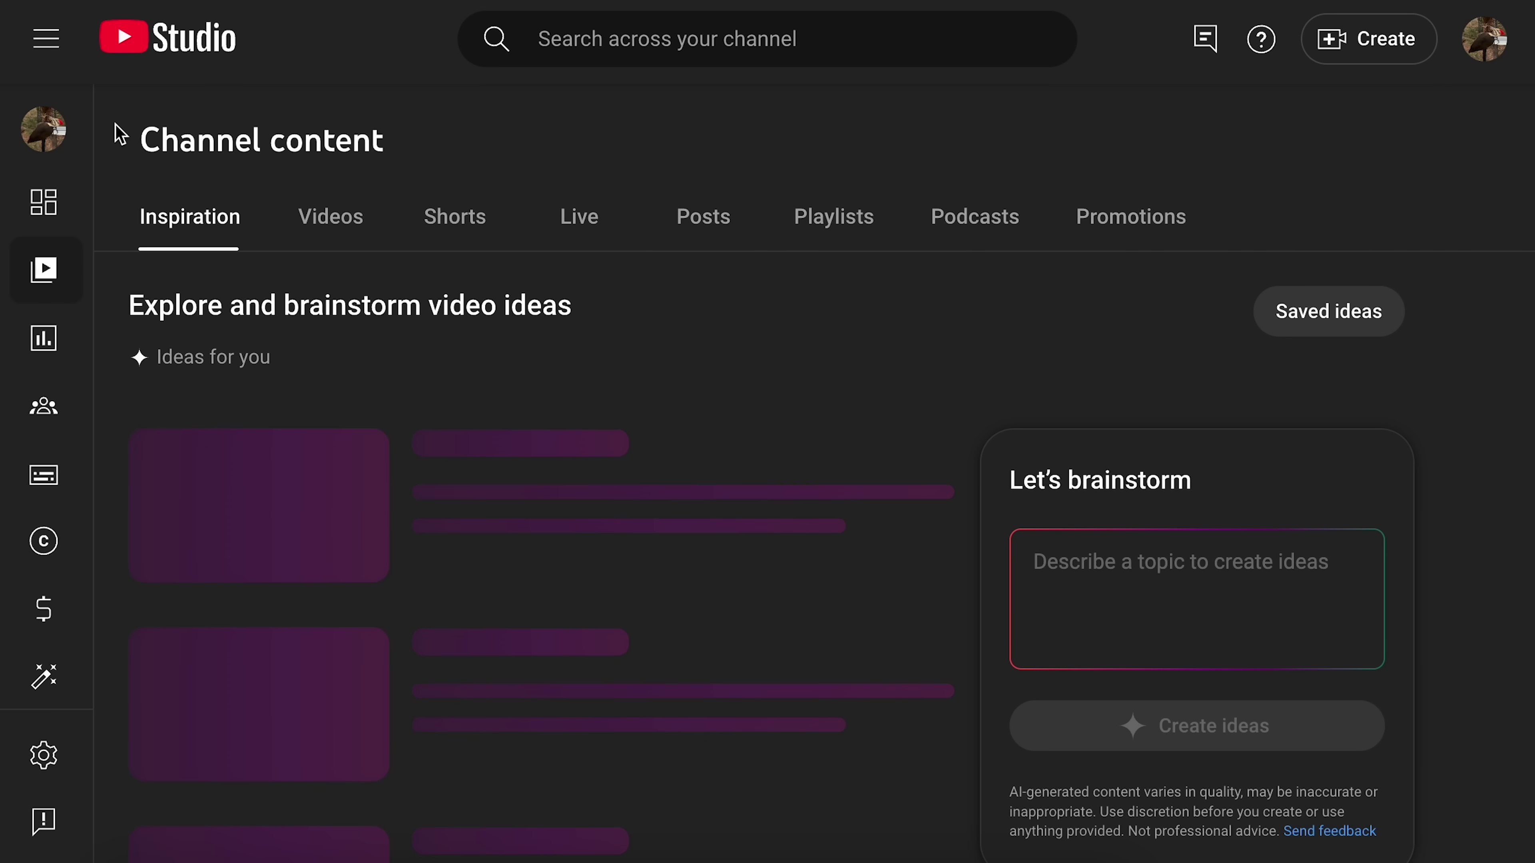
scroll(115, 423, "down", 3)
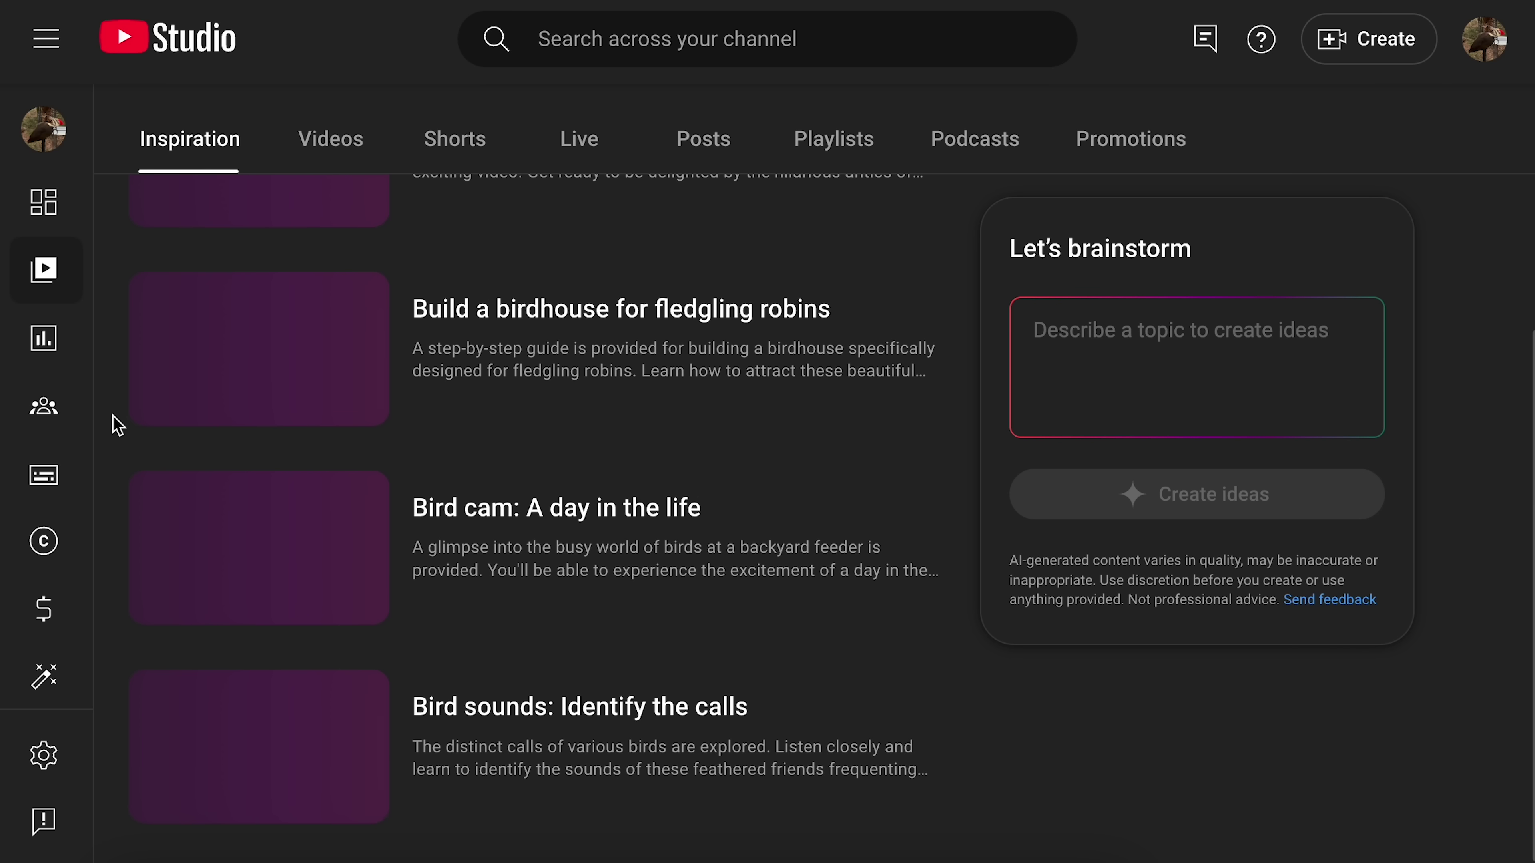
scroll(115, 424, "up", 3)
scroll(115, 423, "down", 3)
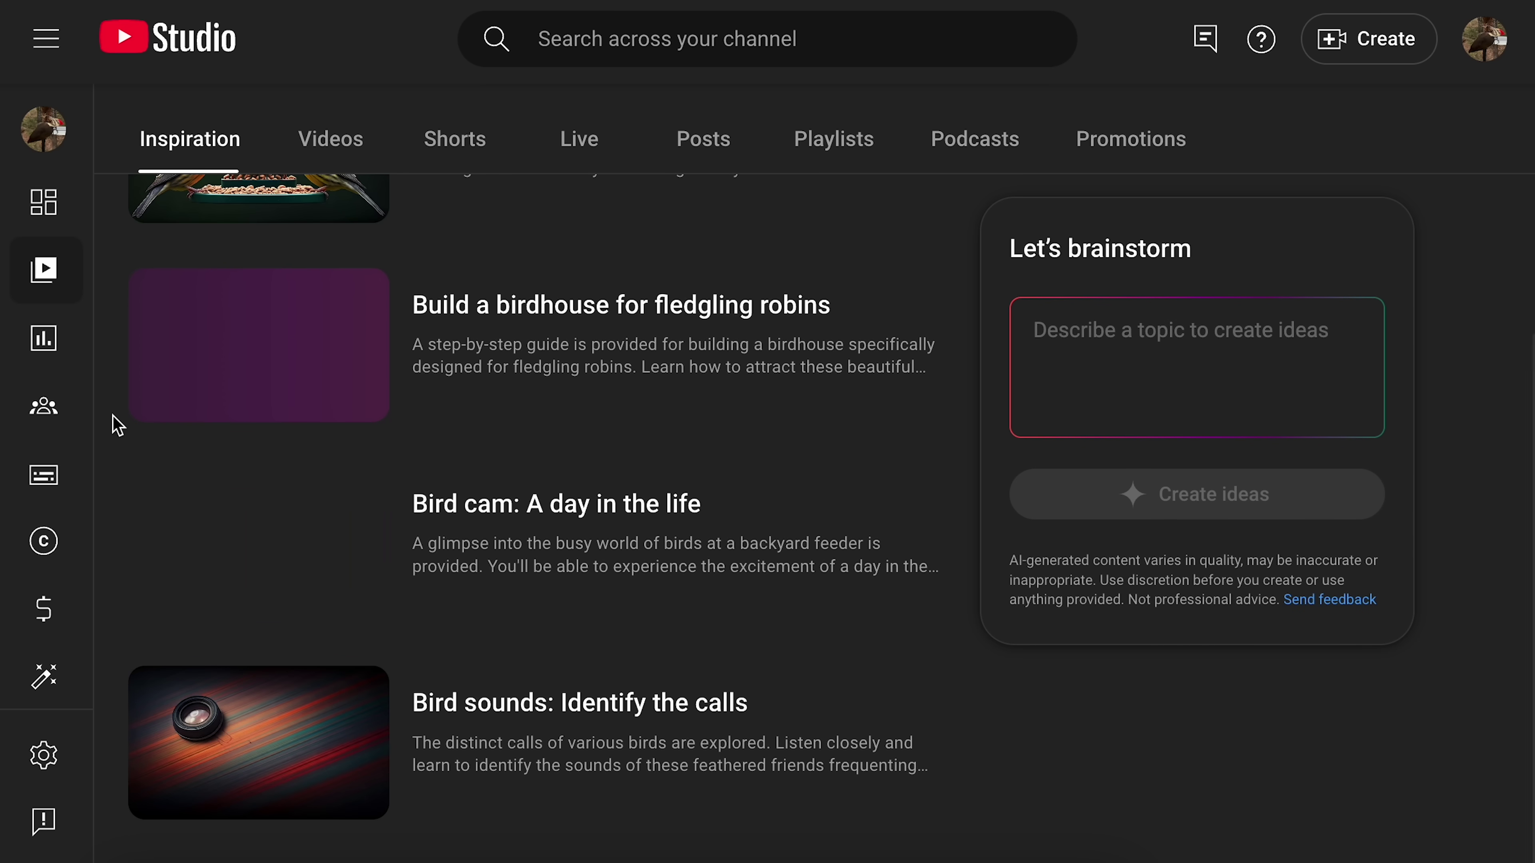
scroll(117, 425, "up", 3)
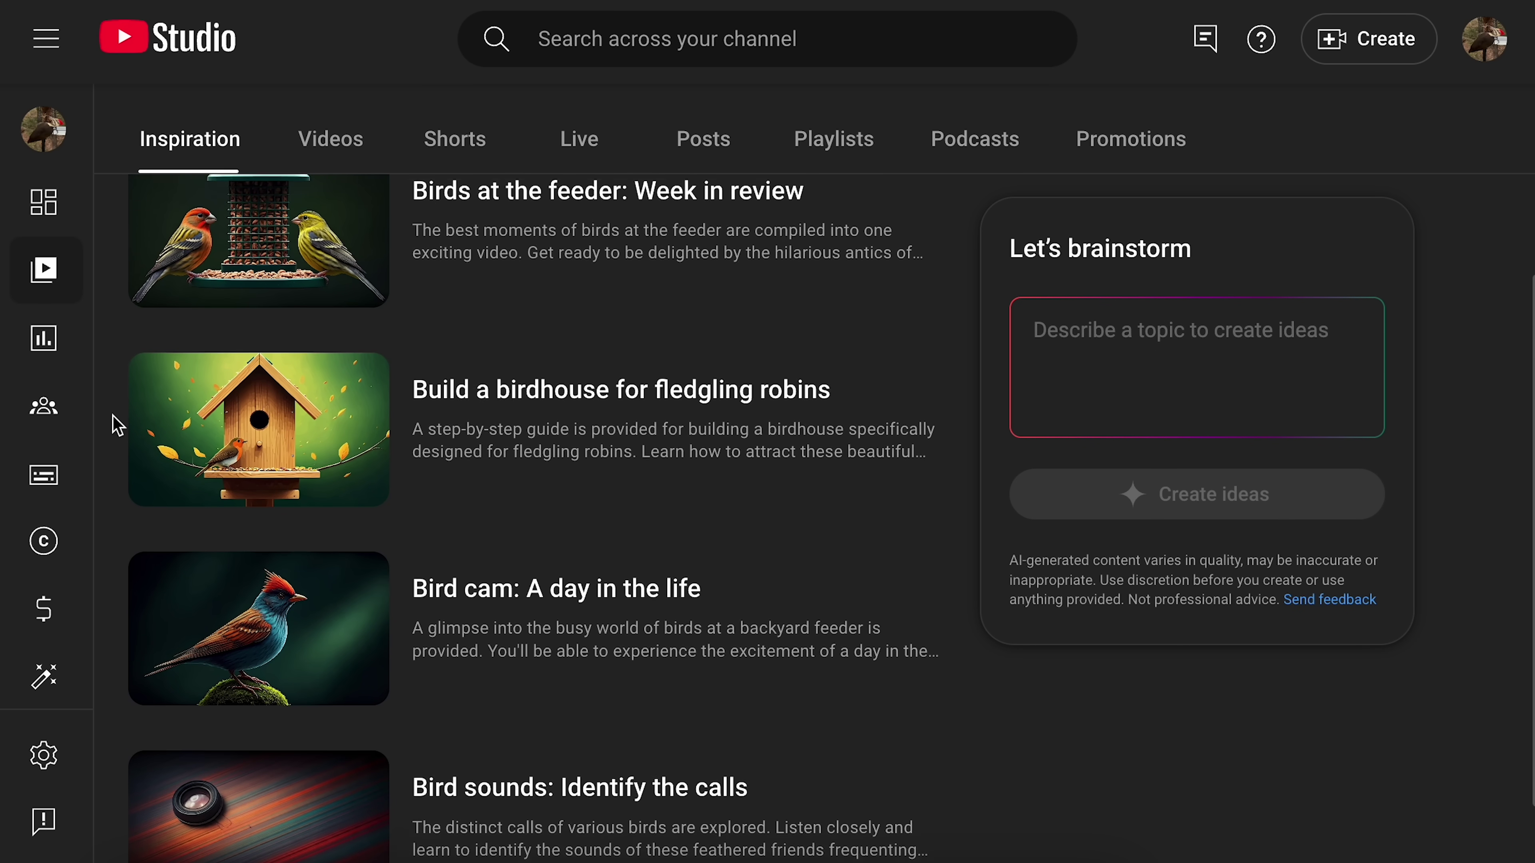
scroll(117, 425, "up", 1)
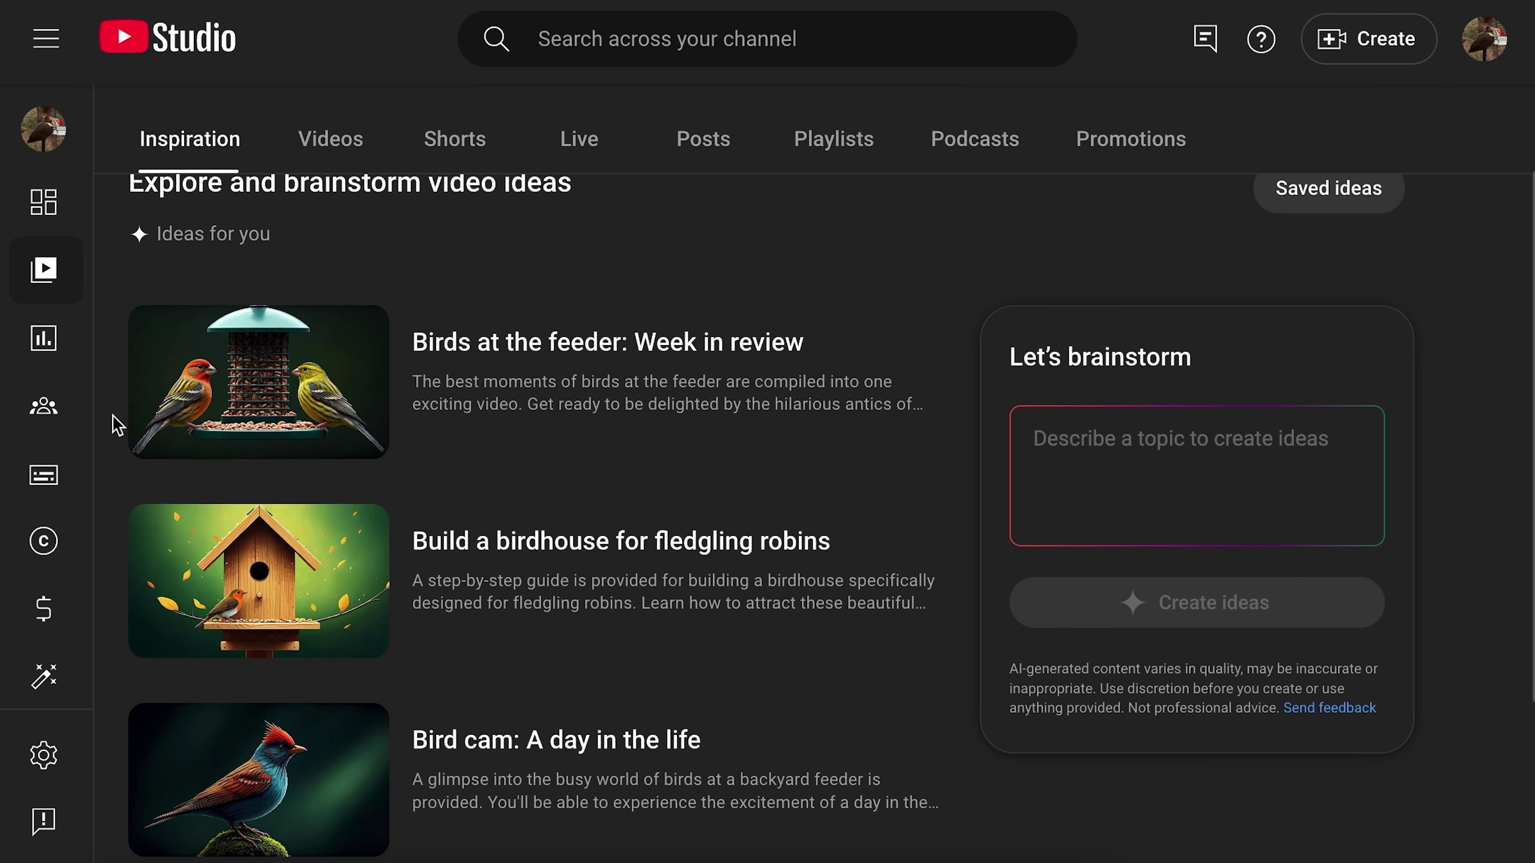
scroll(117, 425, "up", 1)
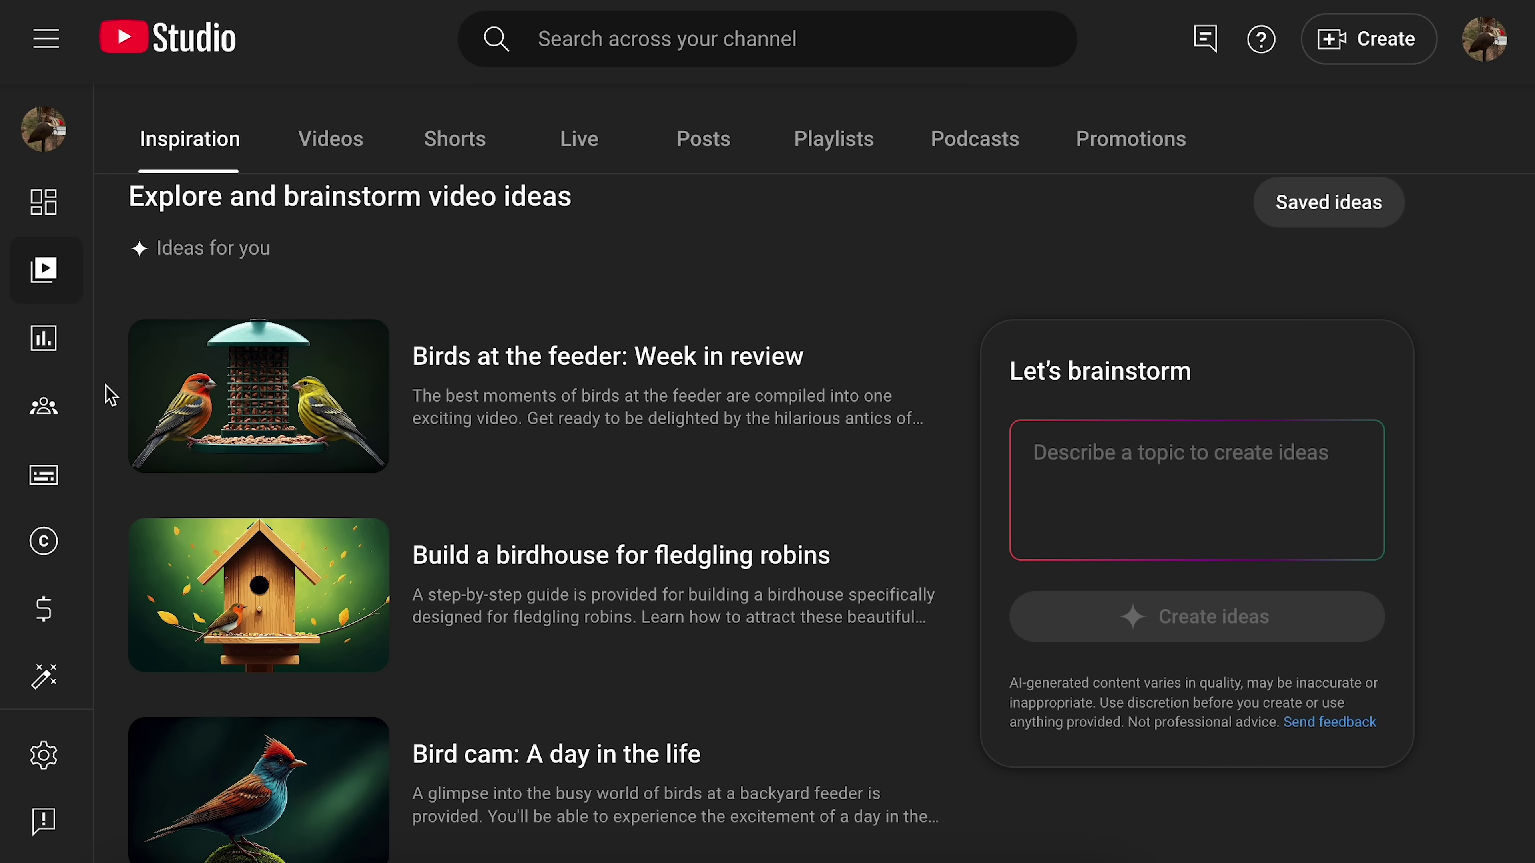
scroll(109, 396, "up", 2)
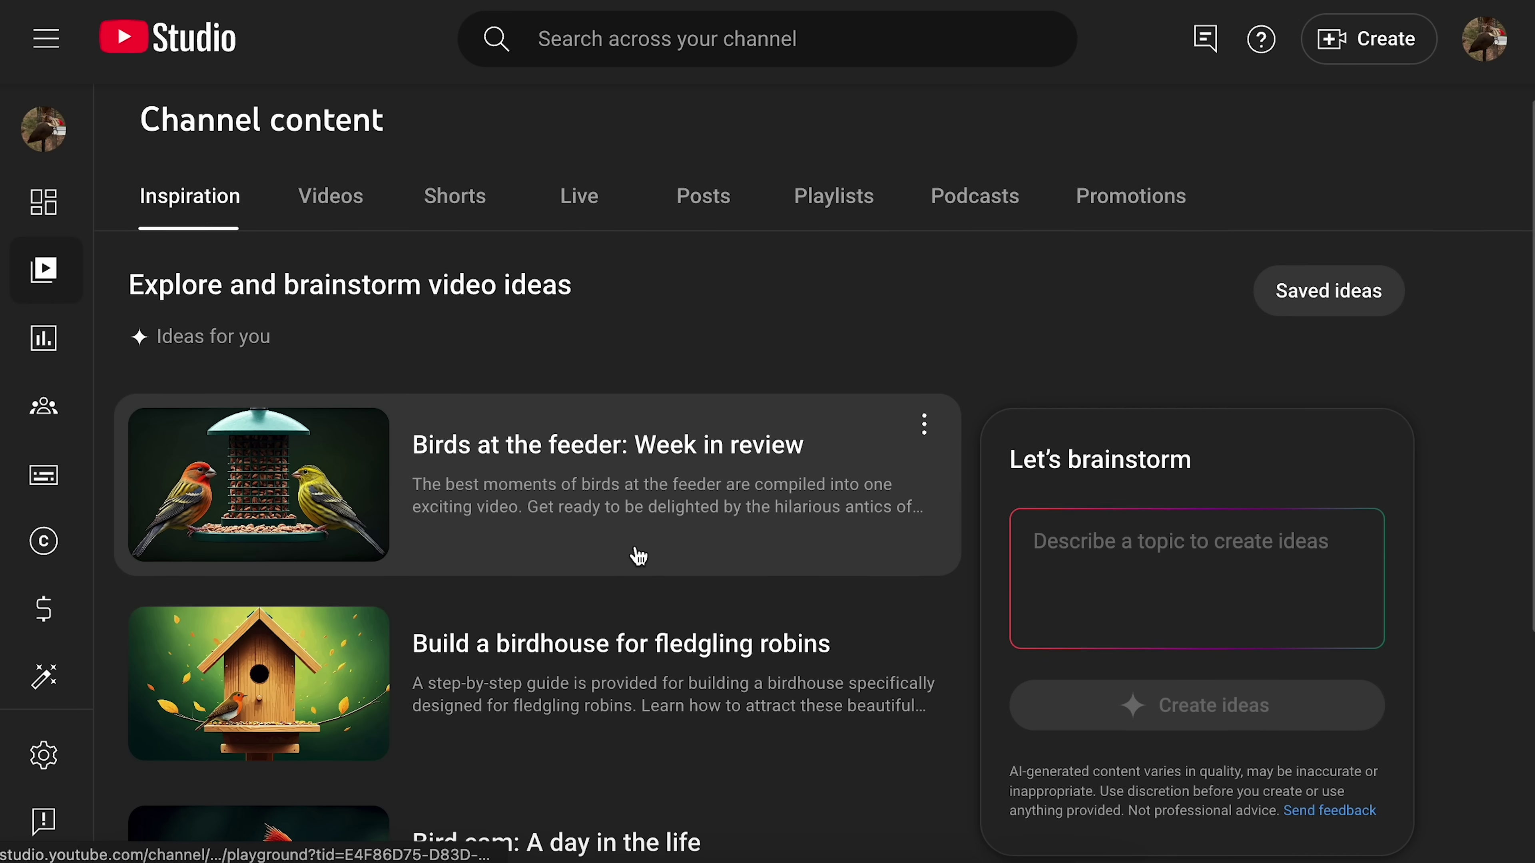
left_click(1050, 581)
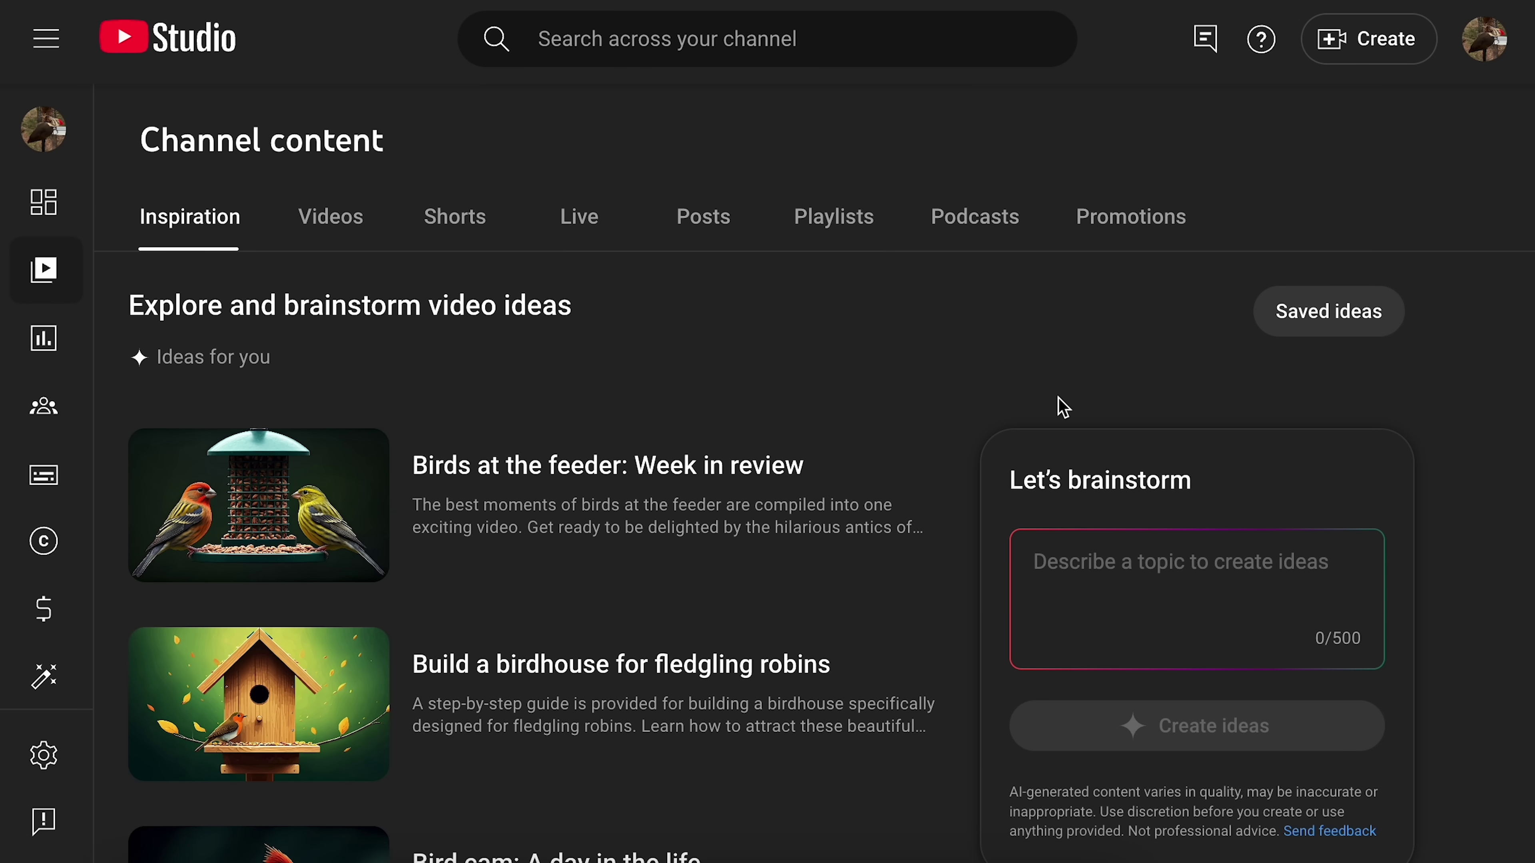
Brainstorm ideas for an LGR Oddware video on unusual 90s Windows 95 peripherals and browse the results.
scroll(1061, 406, "down", 2)
type("an")
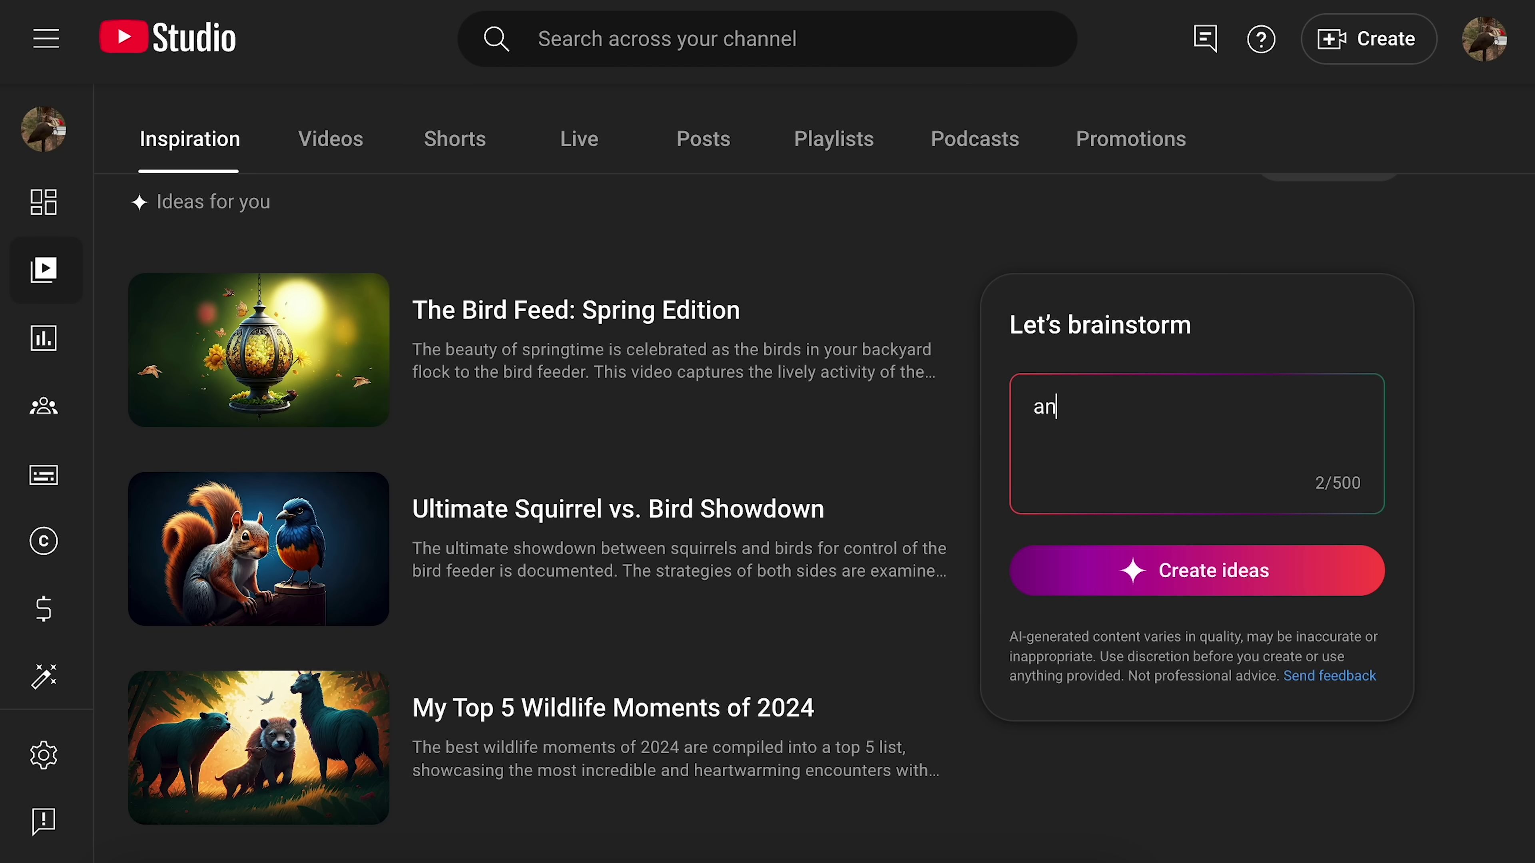
type(" LGR Oddware")
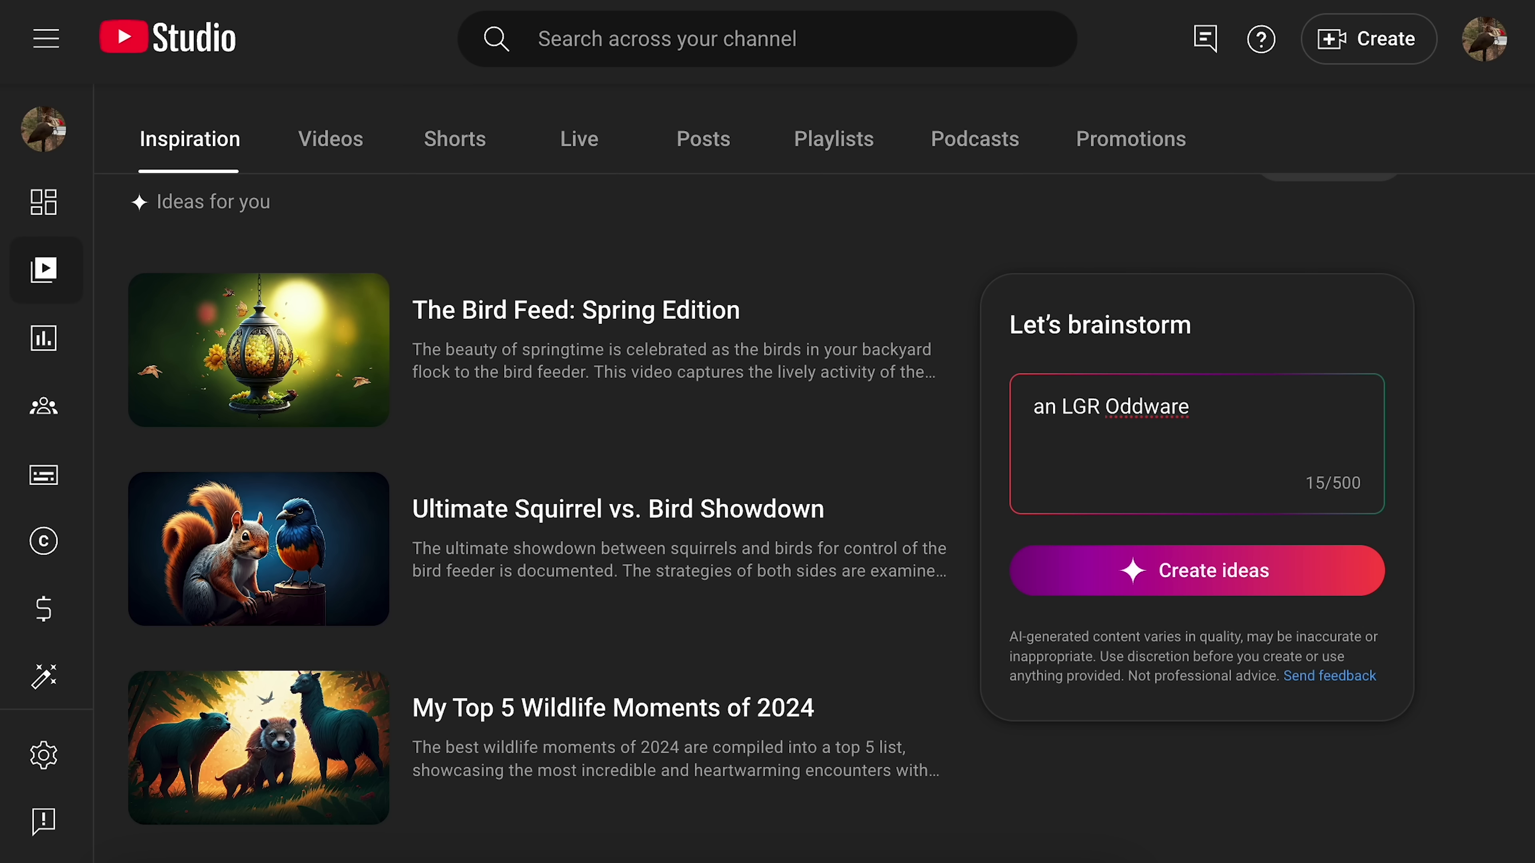
type(" video about unusual 90s peripherals for Windows 95")
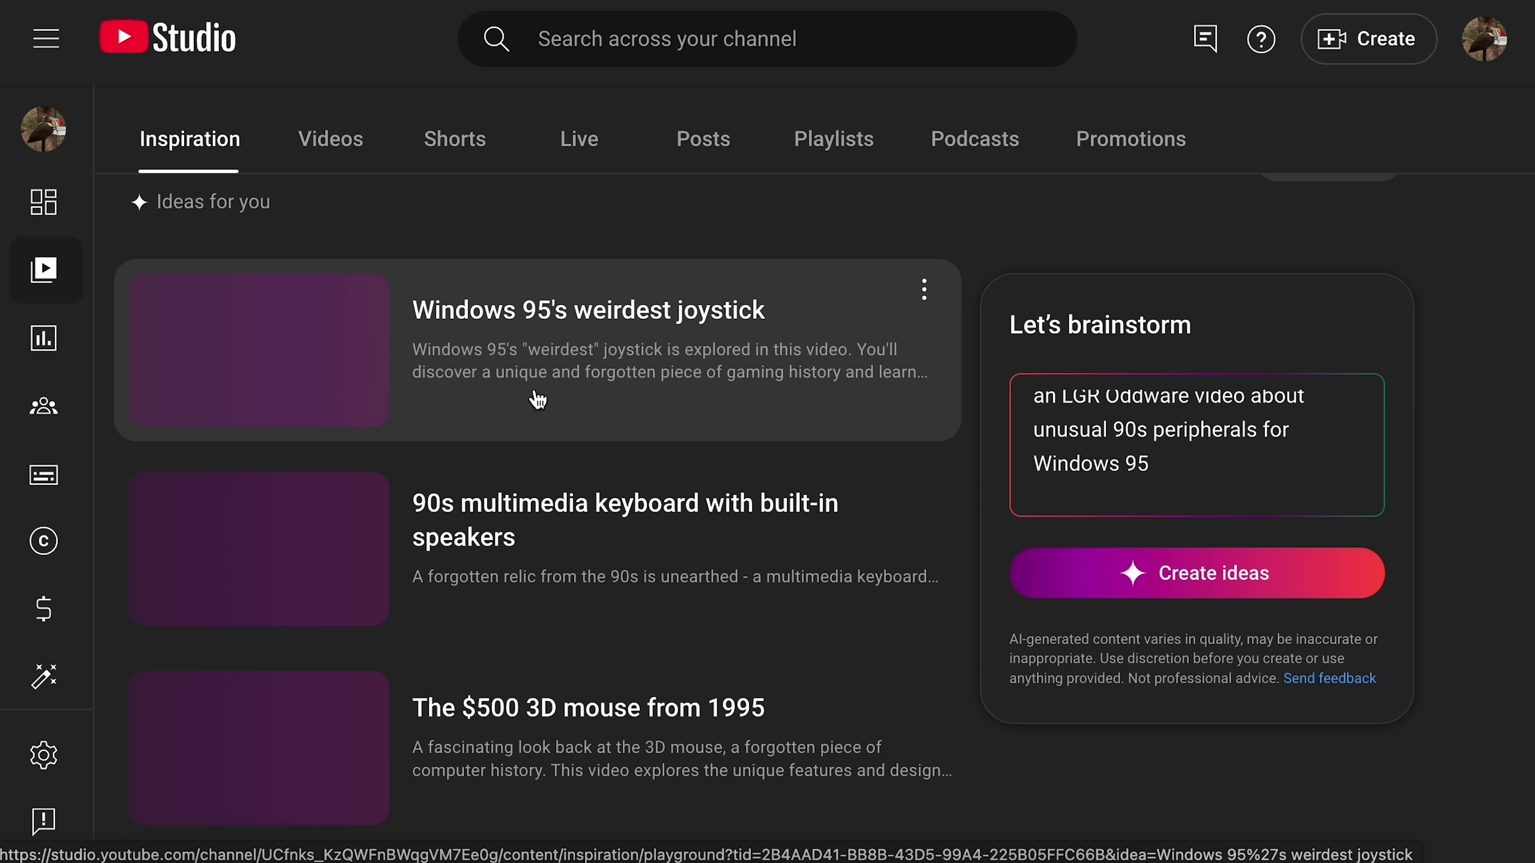
scroll(538, 398, "down", 3)
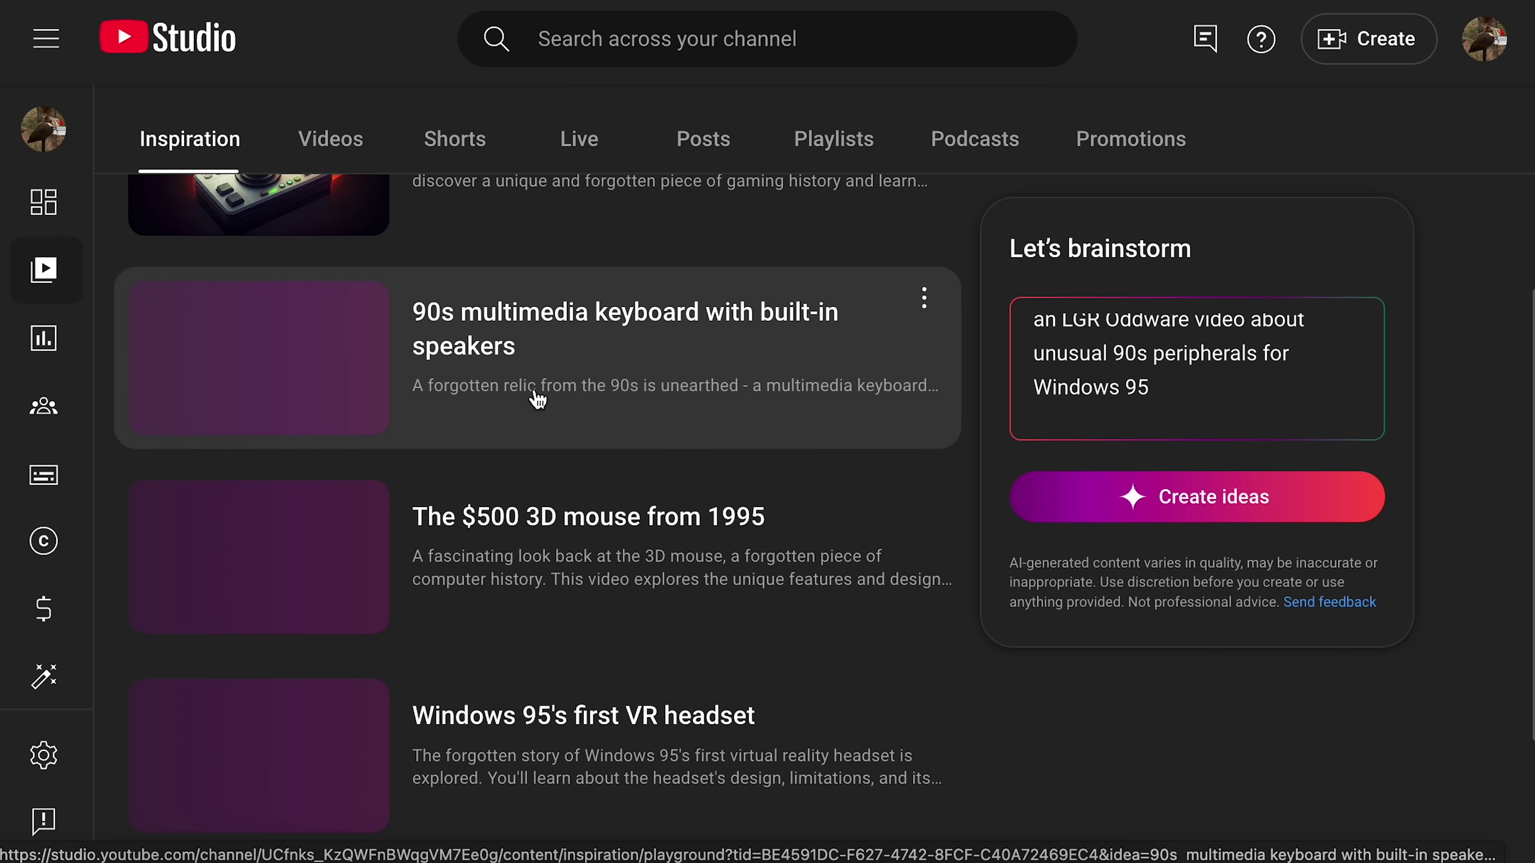
scroll(538, 399, "up", 5)
scroll(538, 510, "down", 3)
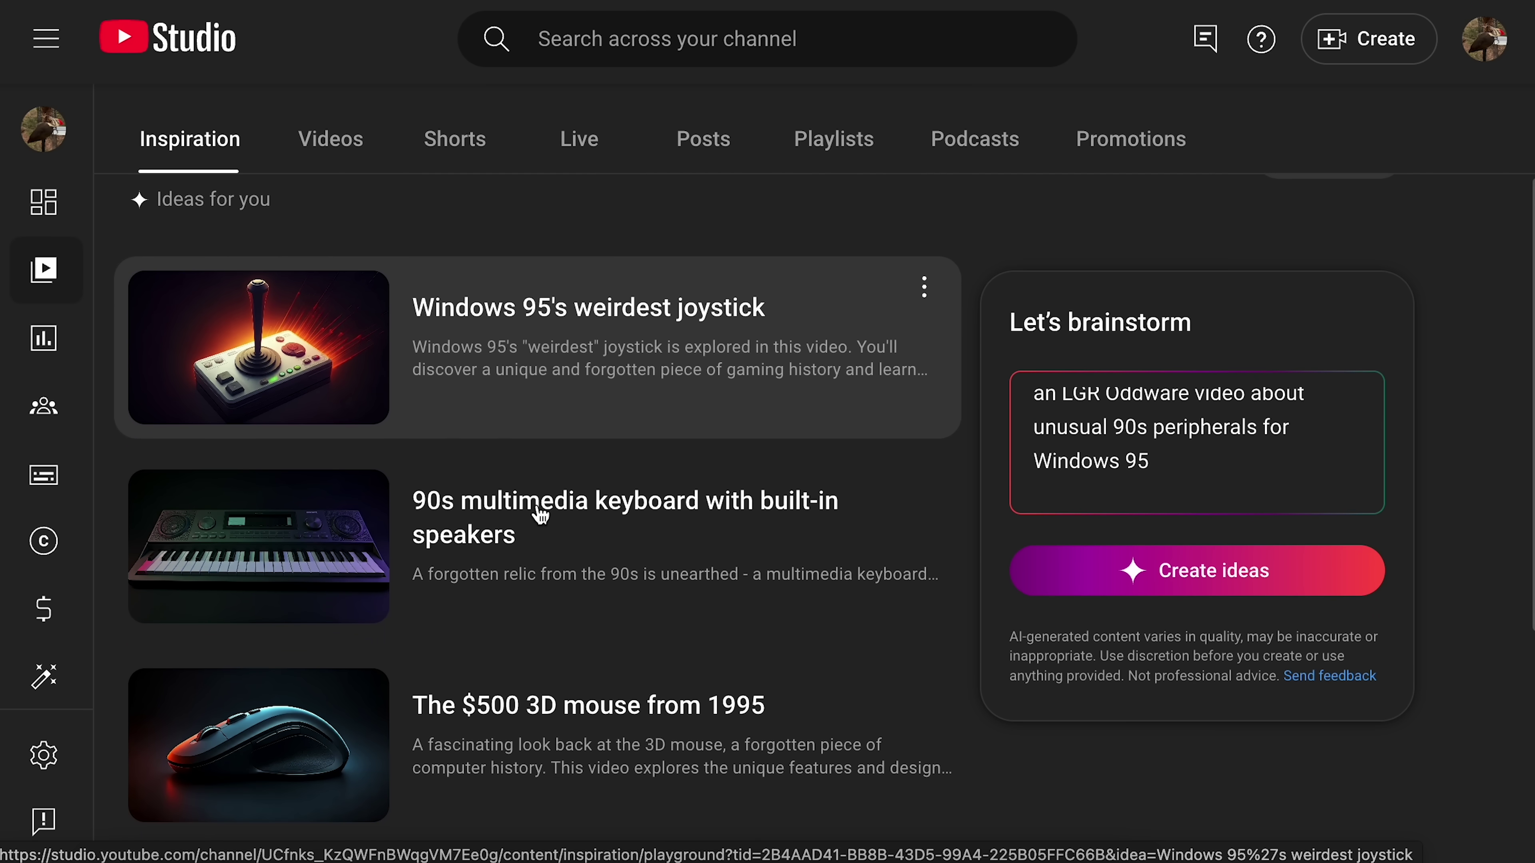
scroll(539, 515, "down", 4)
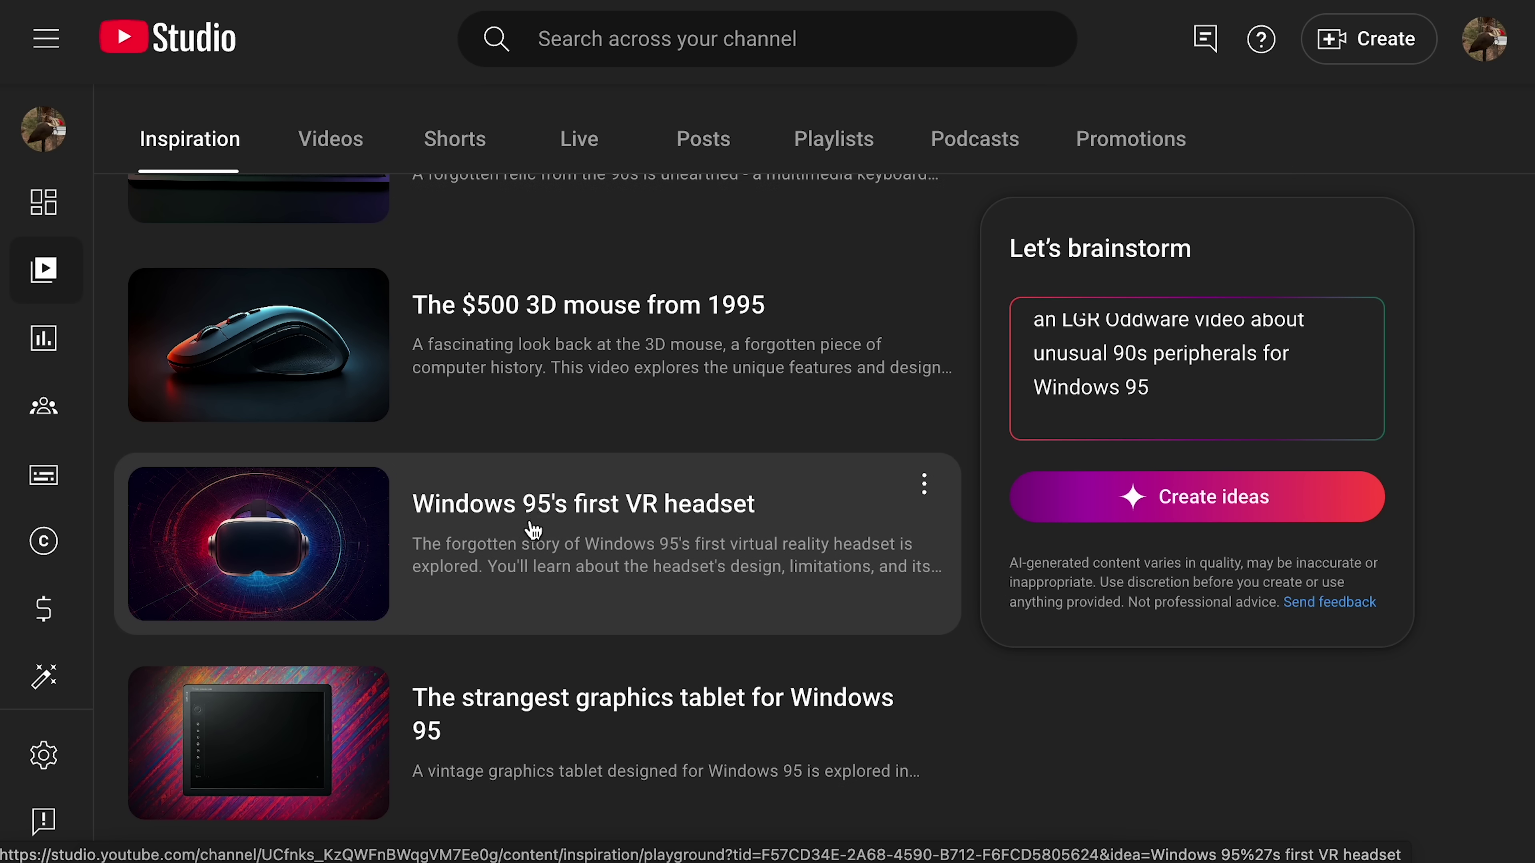
Open the 'Windows 95's first VR headset' idea and expand its full outline and thumbnails.
left_click(535, 520)
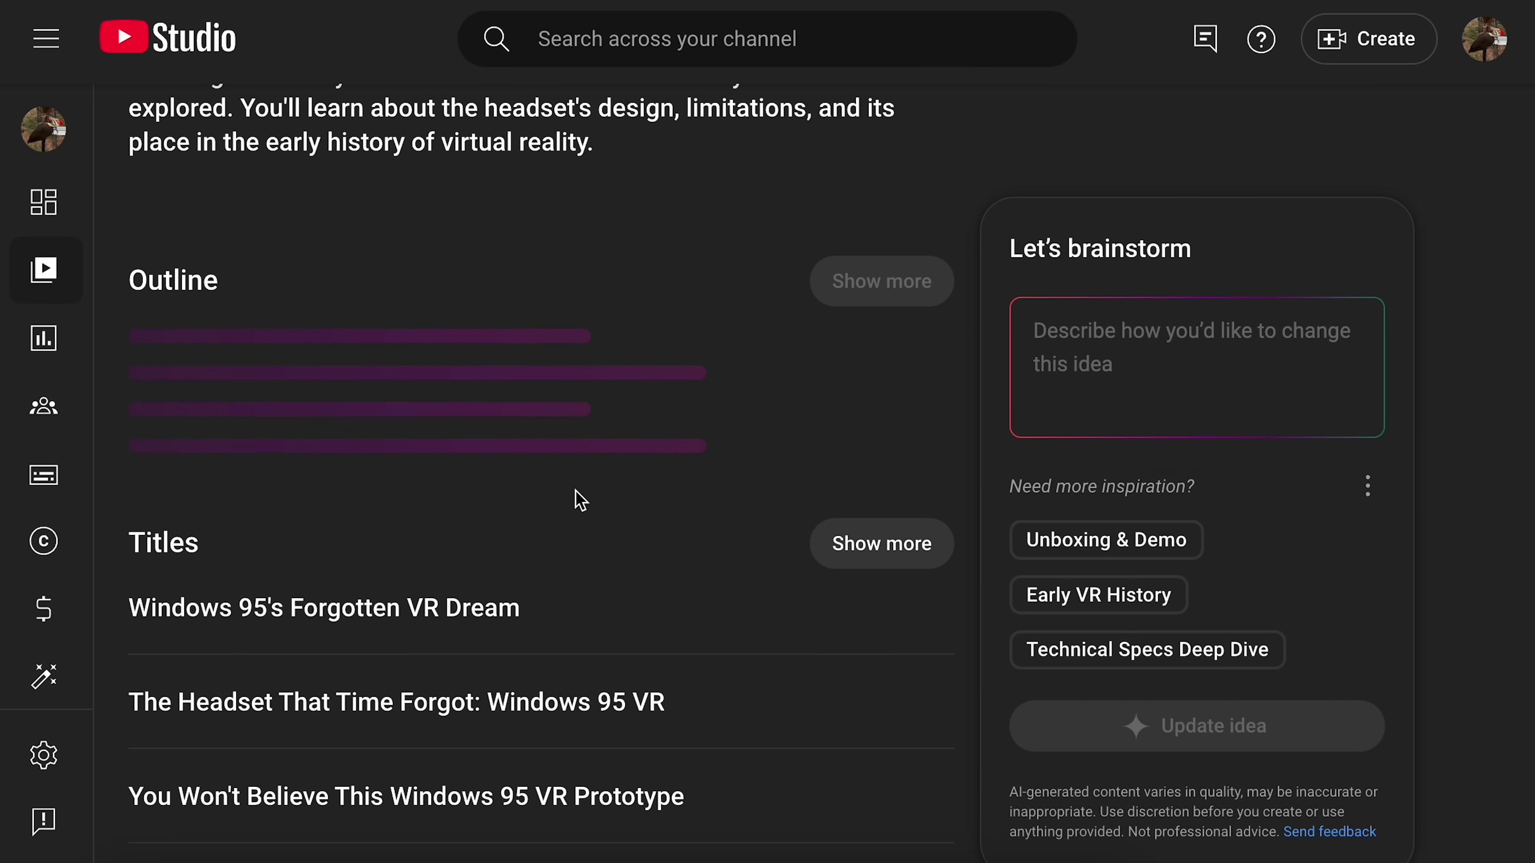
scroll(570, 562, "up", 3)
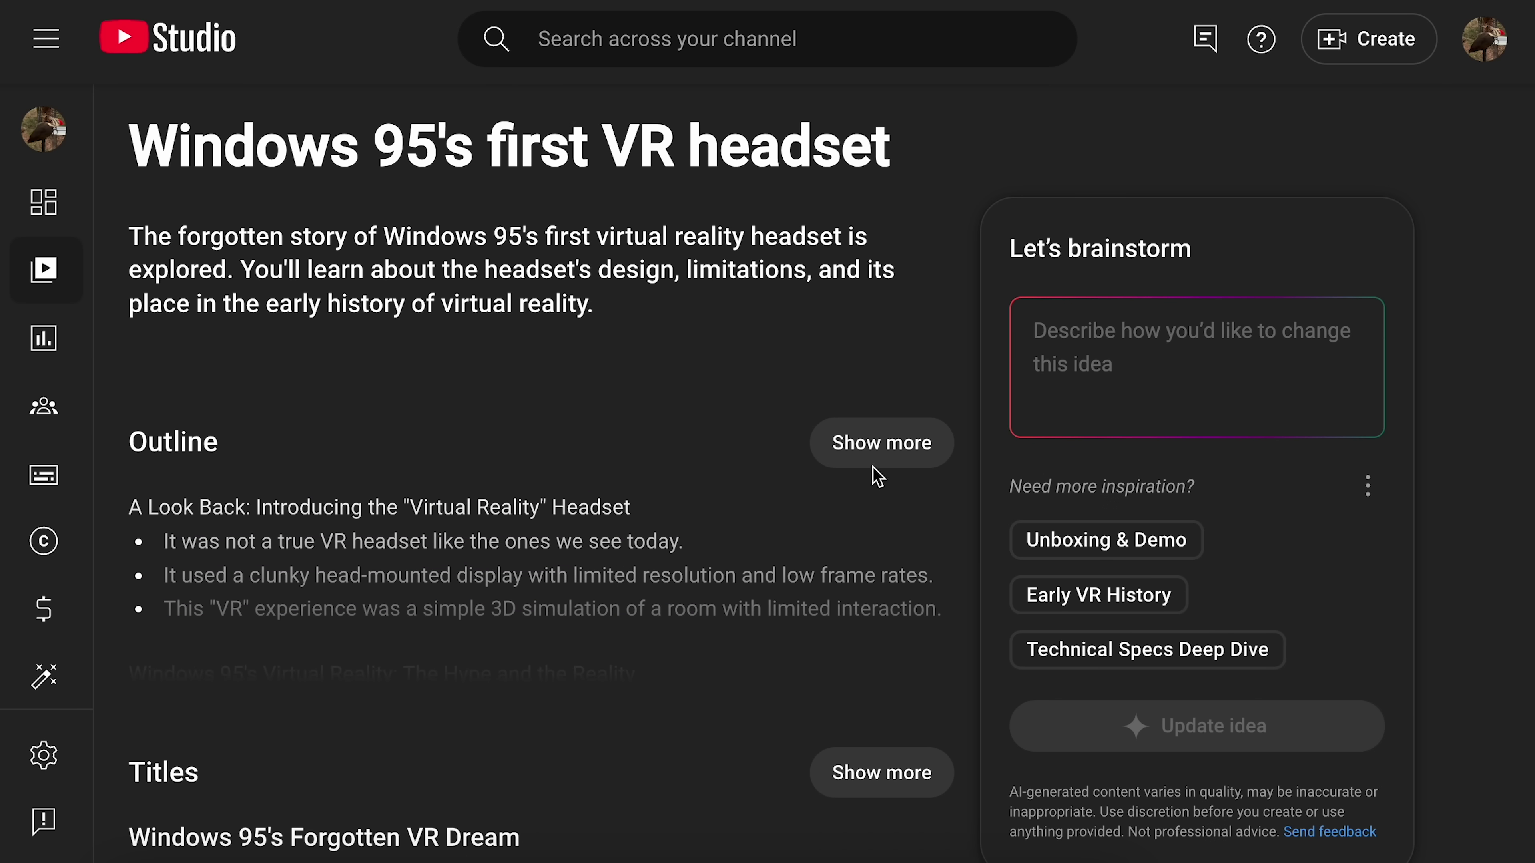
left_click(881, 447)
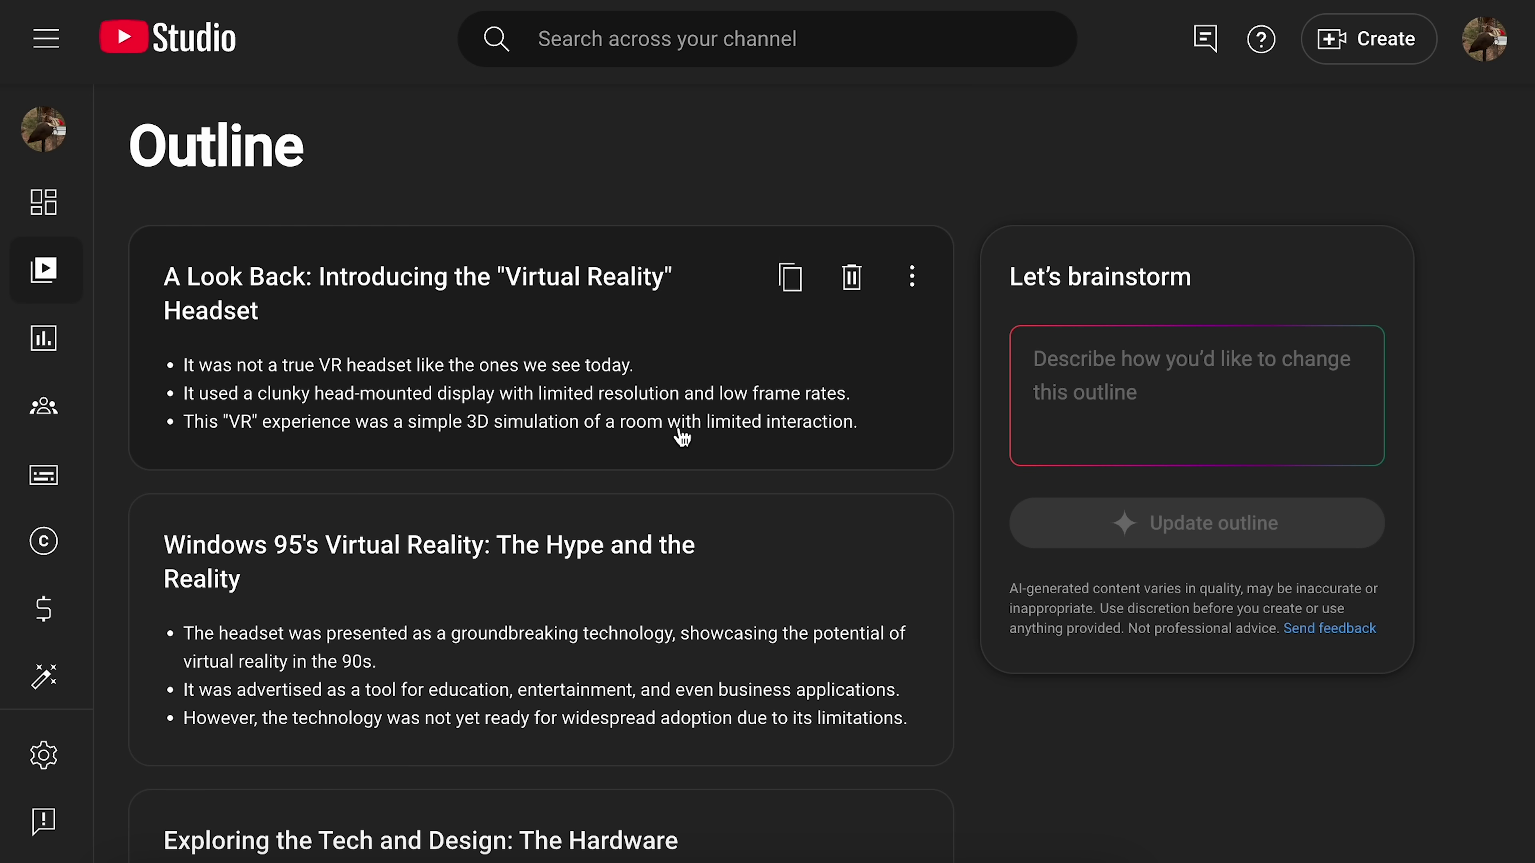
scroll(602, 452, "down", 5)
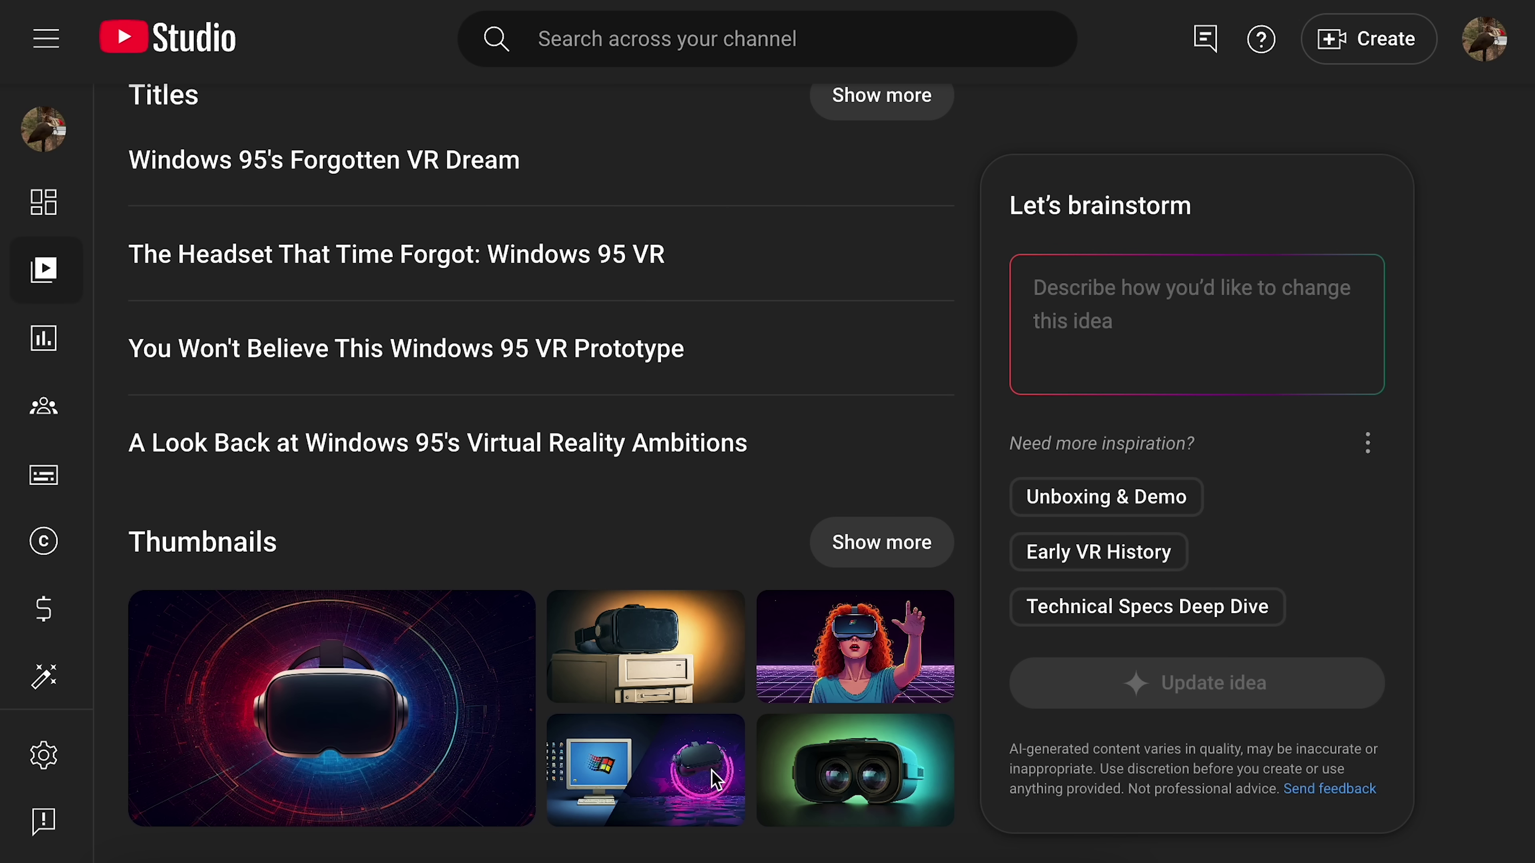
left_click(873, 548)
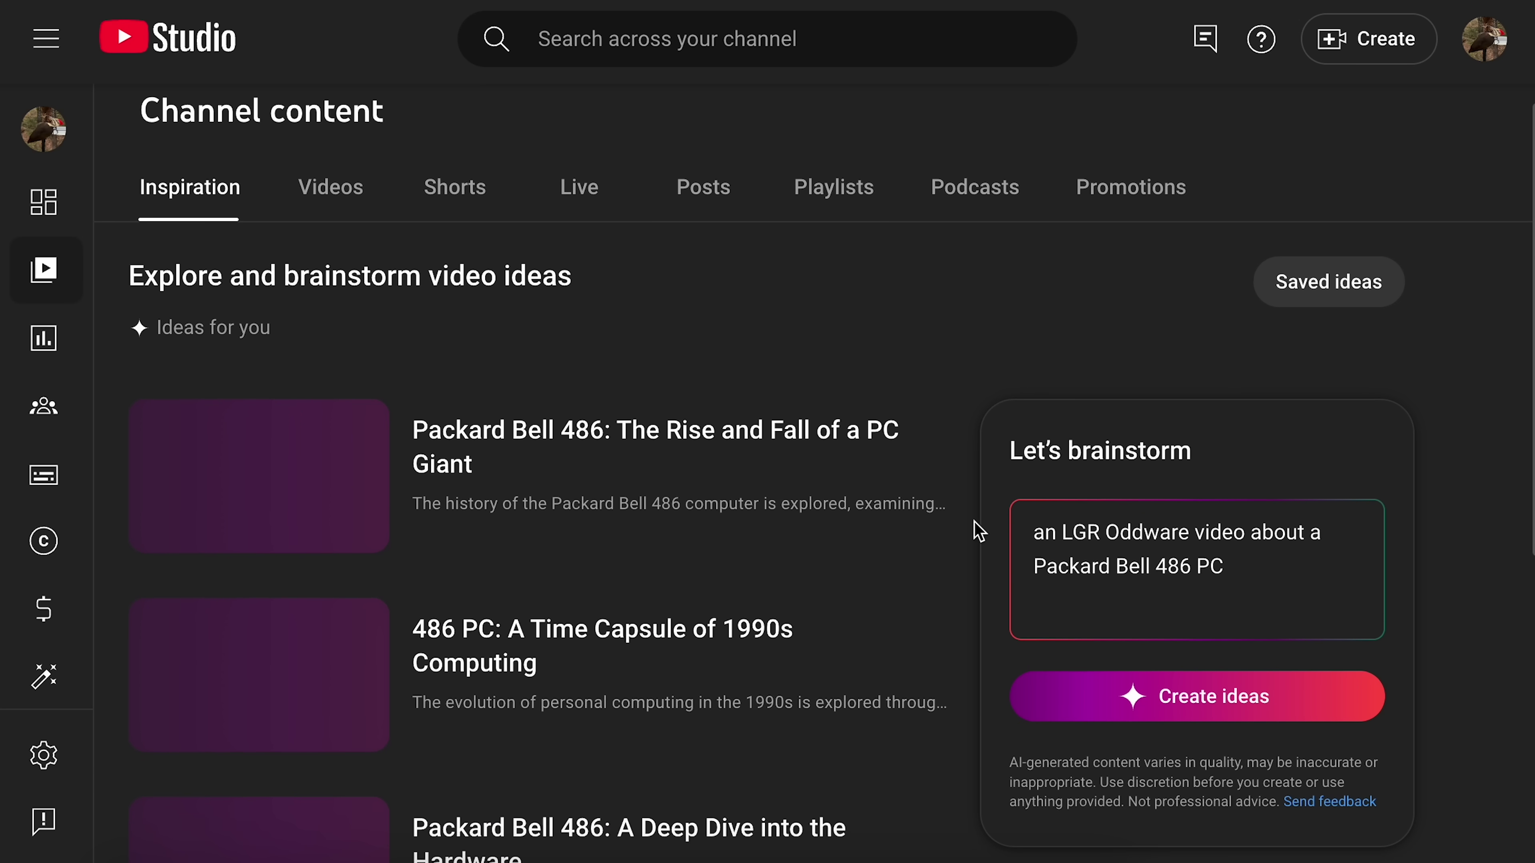
Scroll through the Packard Bell 486 PC ideas down to 'Restoring a Vintage PC to Glory'.
scroll(979, 531, "down", 3)
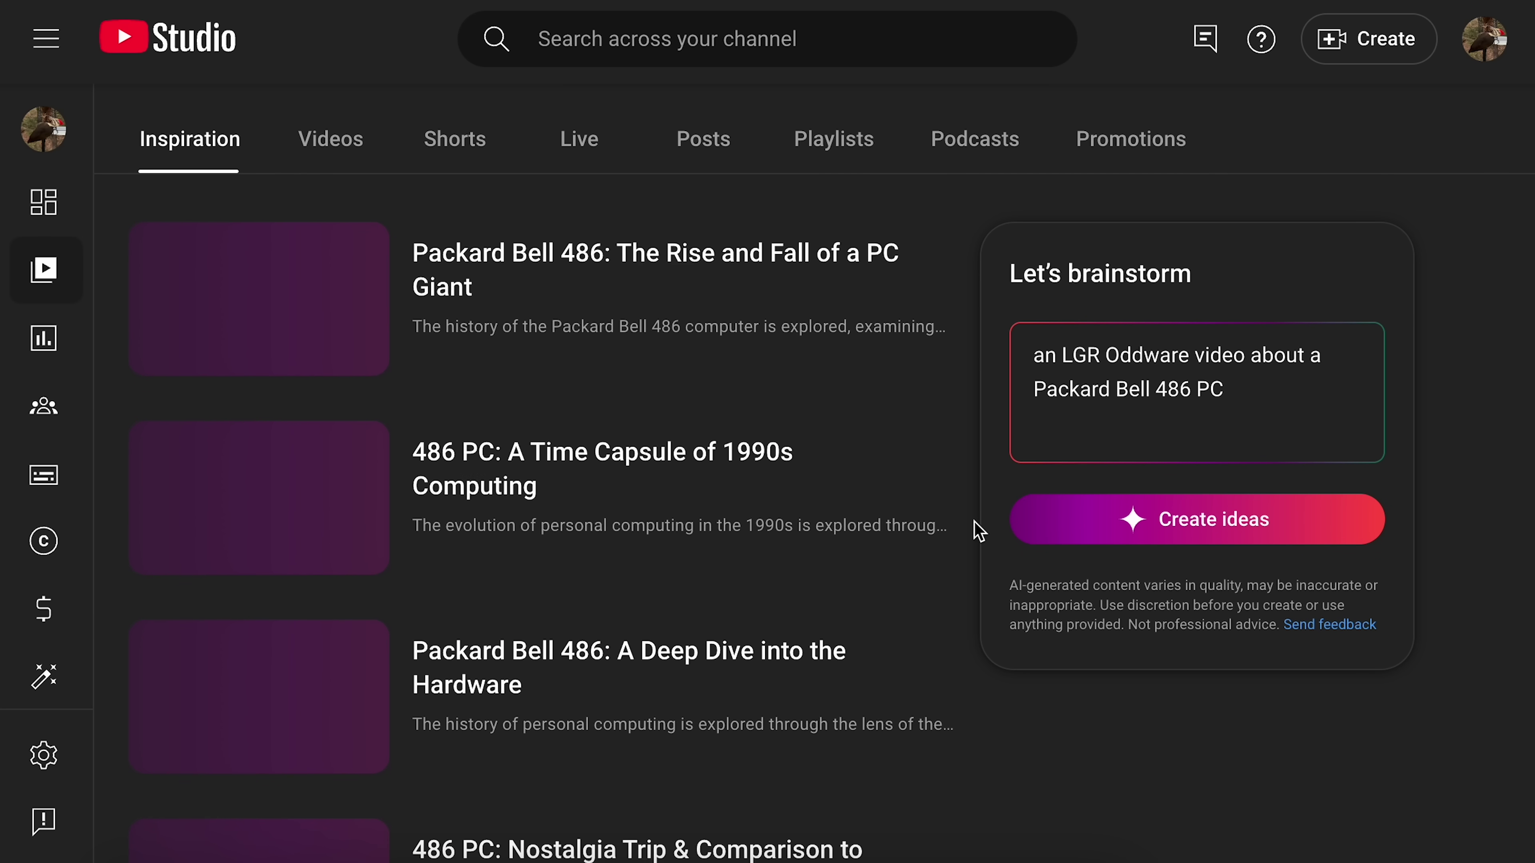
scroll(979, 531, "down", 1)
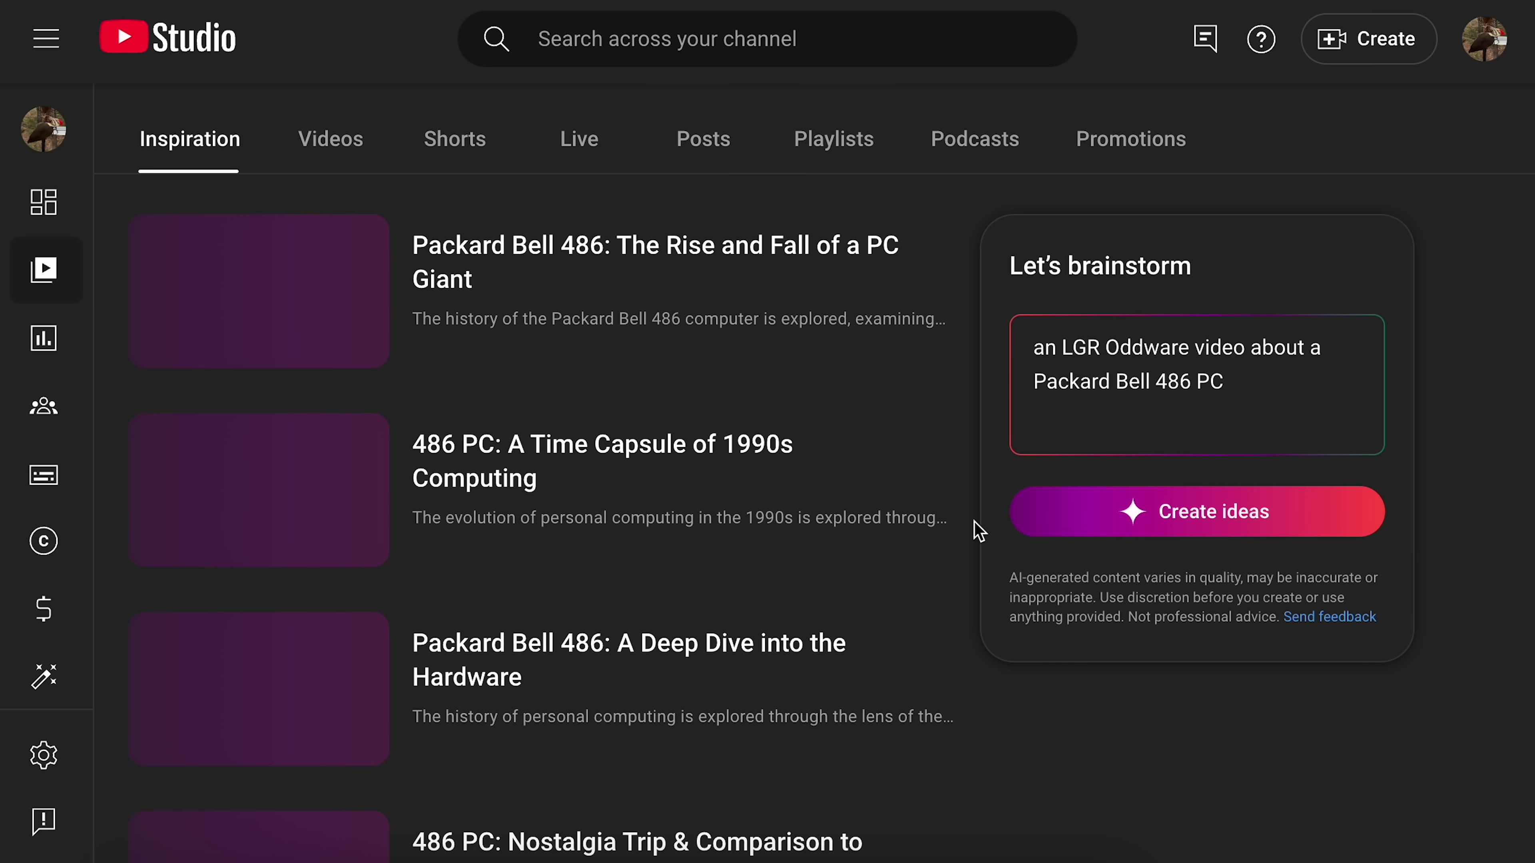
scroll(978, 531, "down", 1)
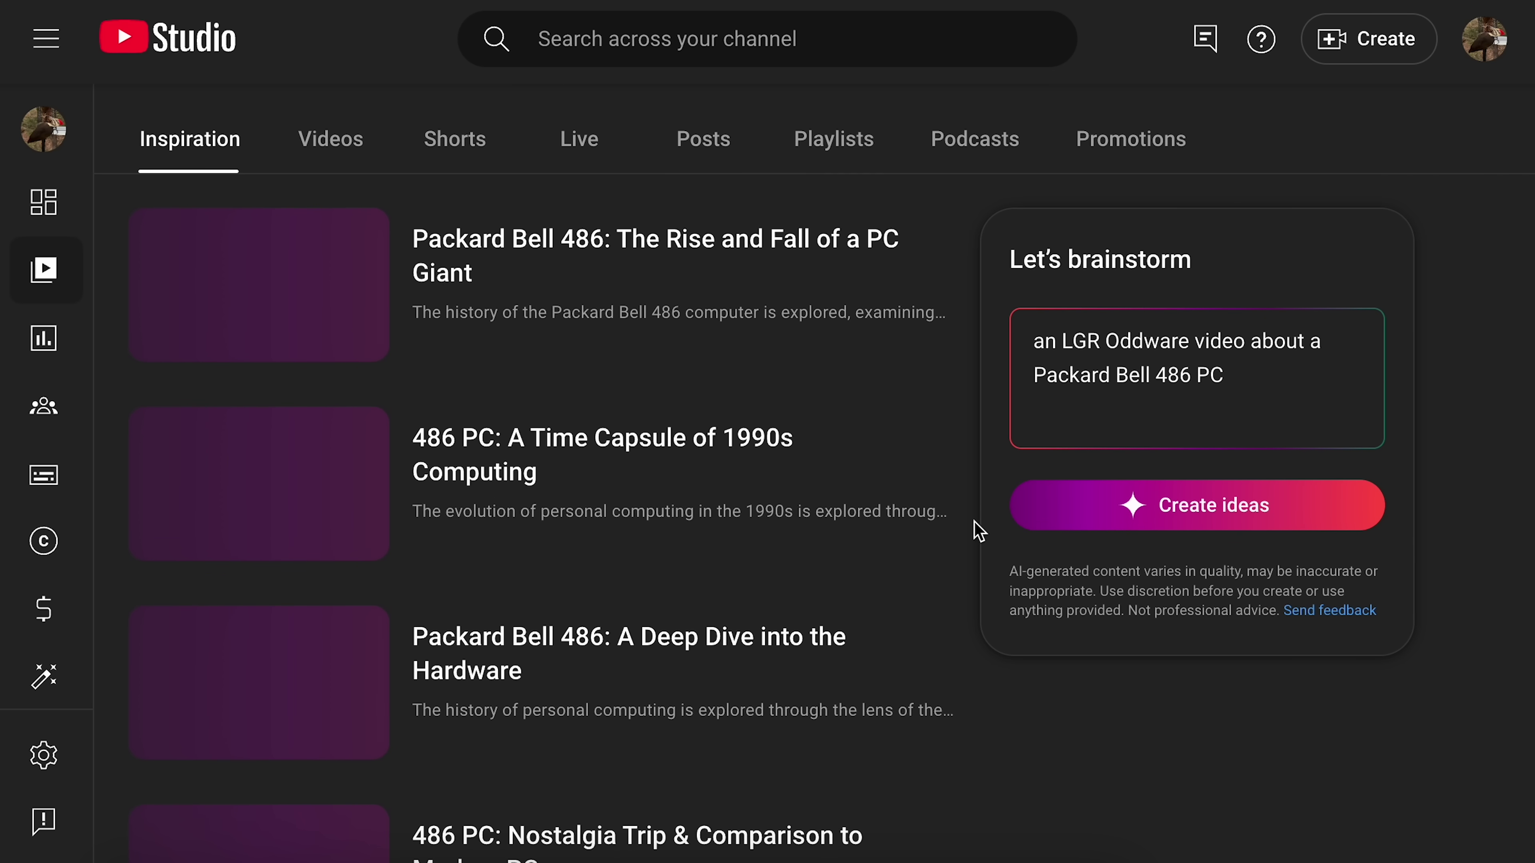
scroll(979, 530, "down", 2)
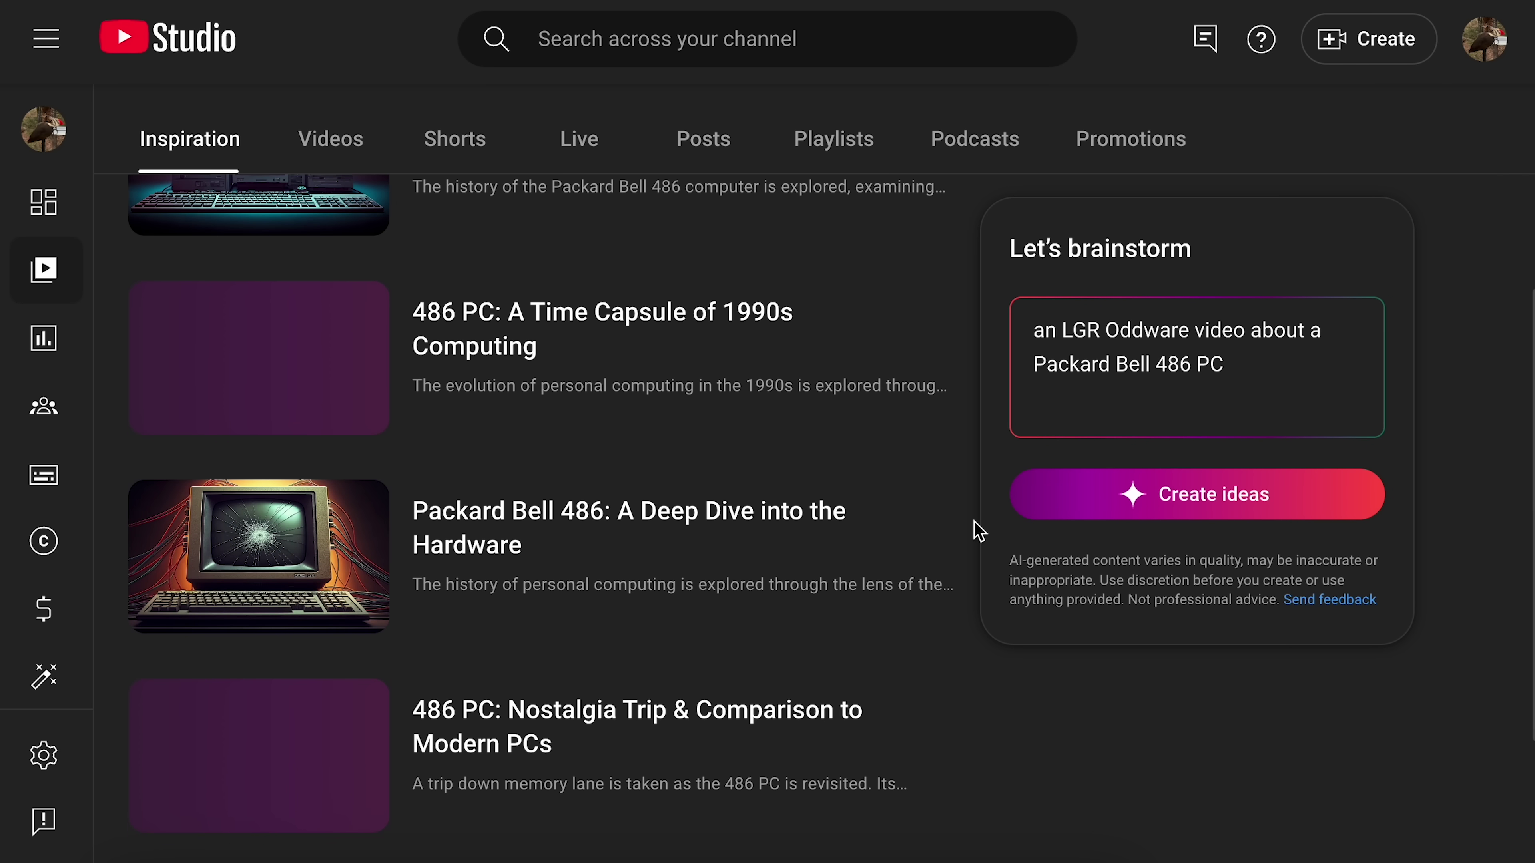
scroll(978, 531, "up", 2)
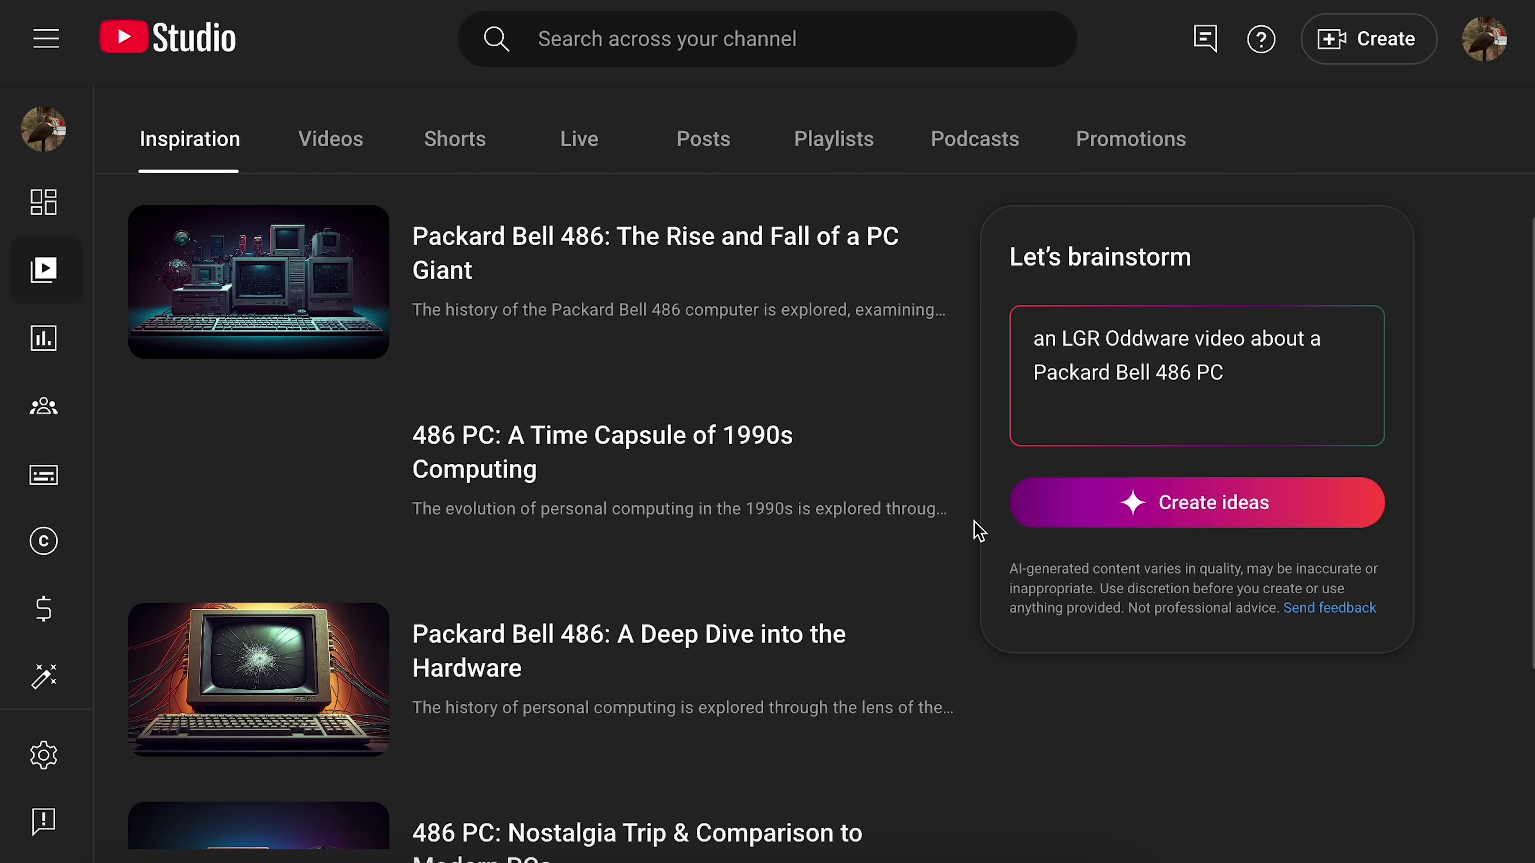
scroll(979, 531, "down", 5)
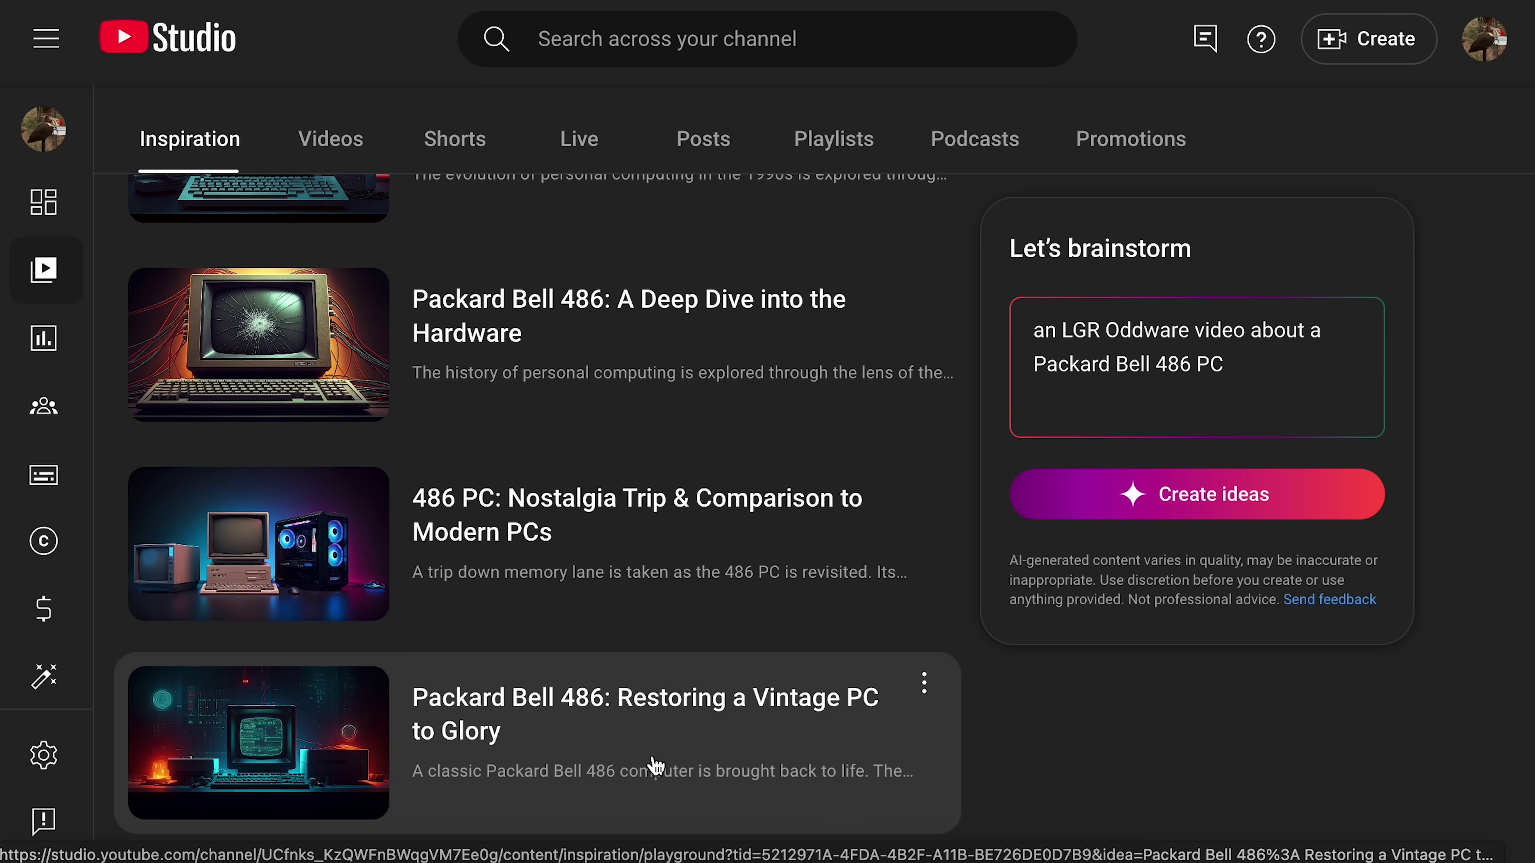
Open the 'Packard Bell 486: Restoring a Vintage PC to Glory' idea and expand its six thumbnails.
left_click(606, 724)
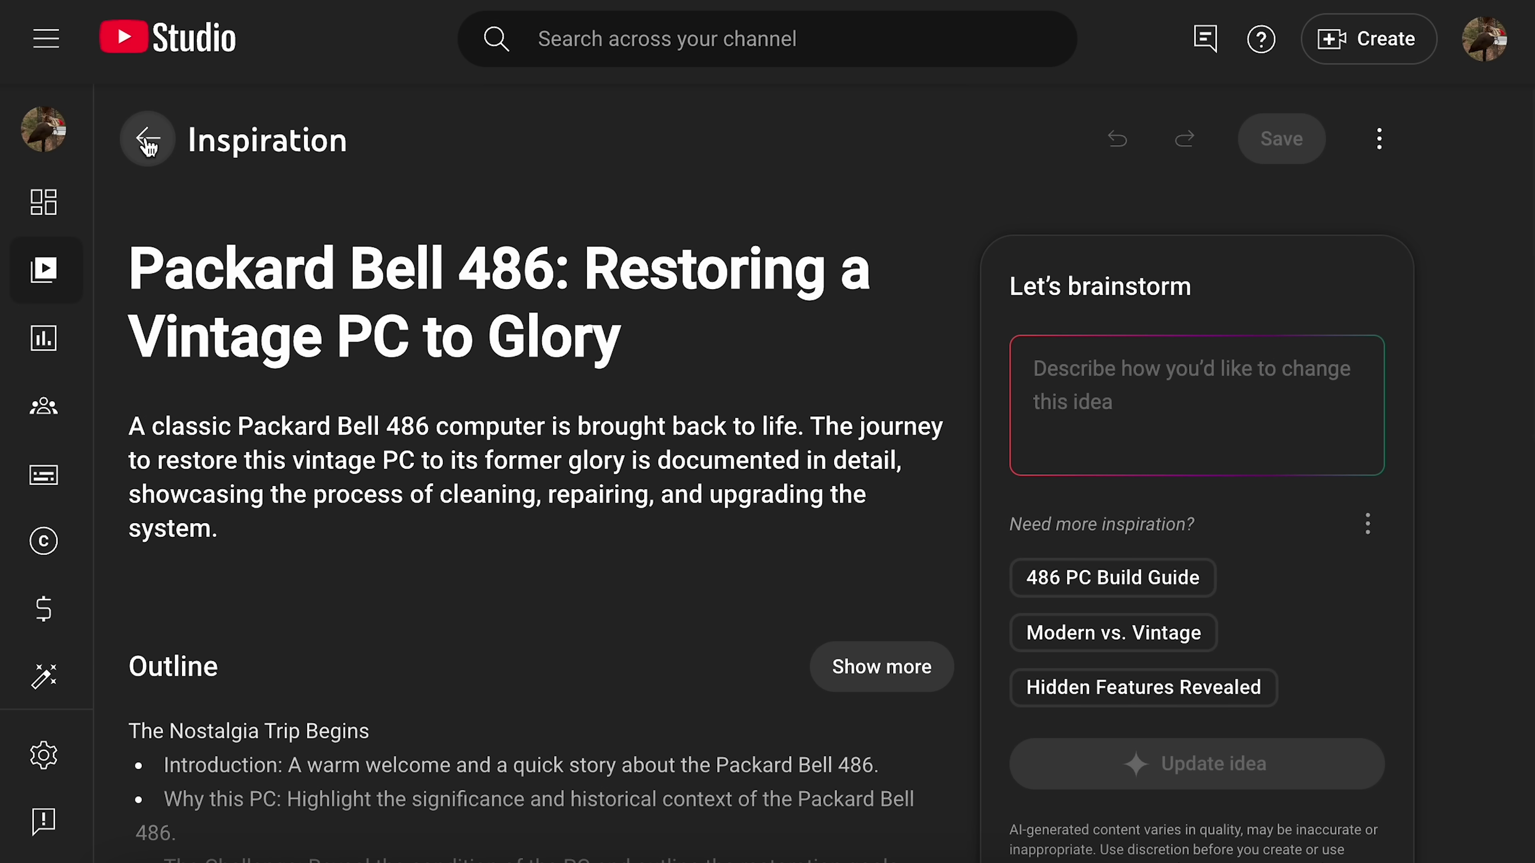
scroll(180, 531, "down", 10)
scroll(180, 531, "up", 2)
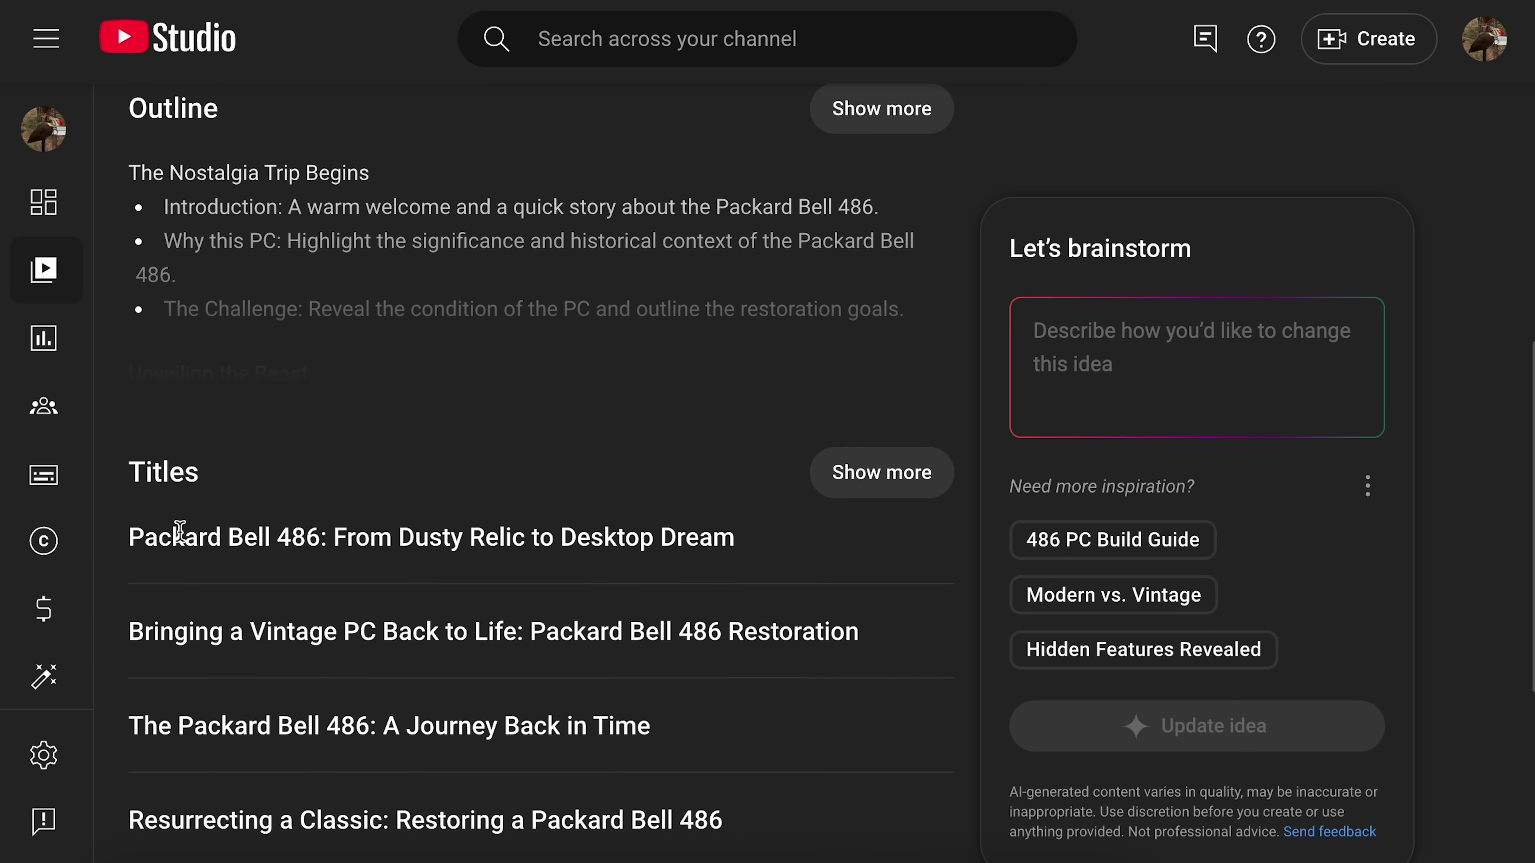
scroll(181, 530, "down", 6)
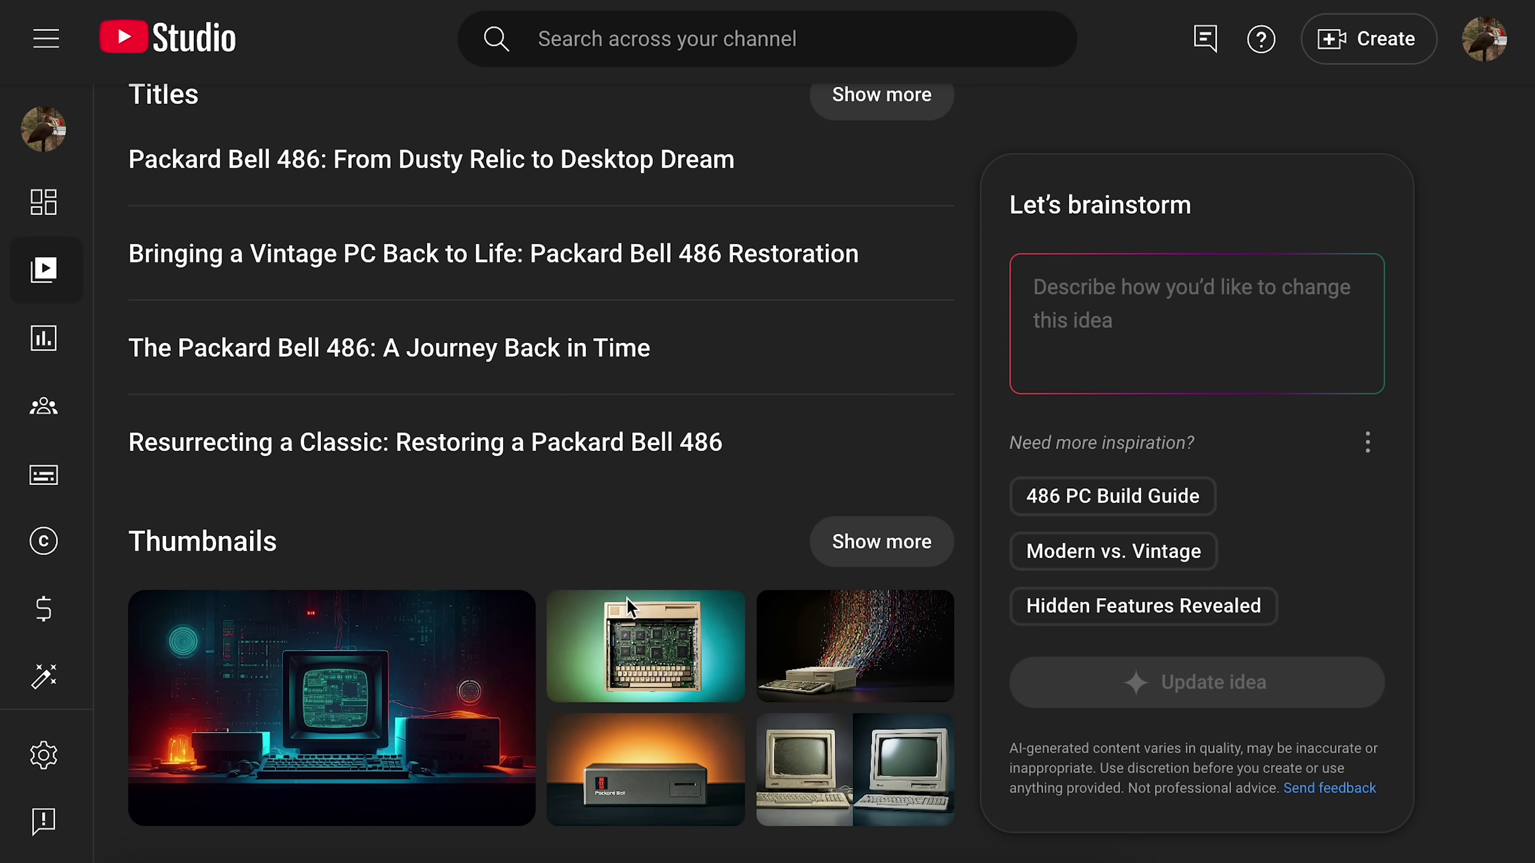
left_click(853, 556)
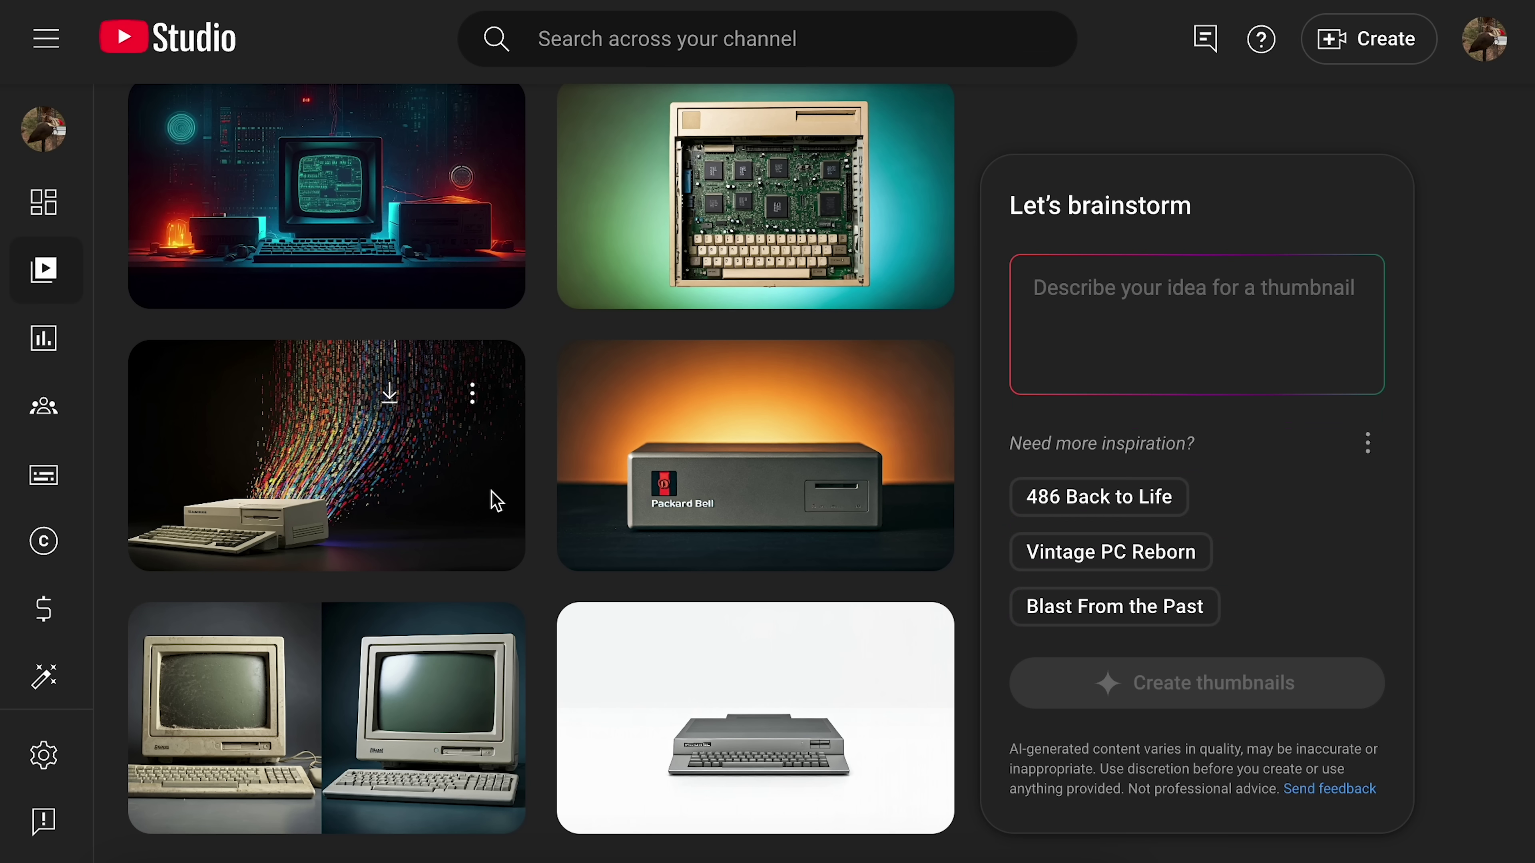